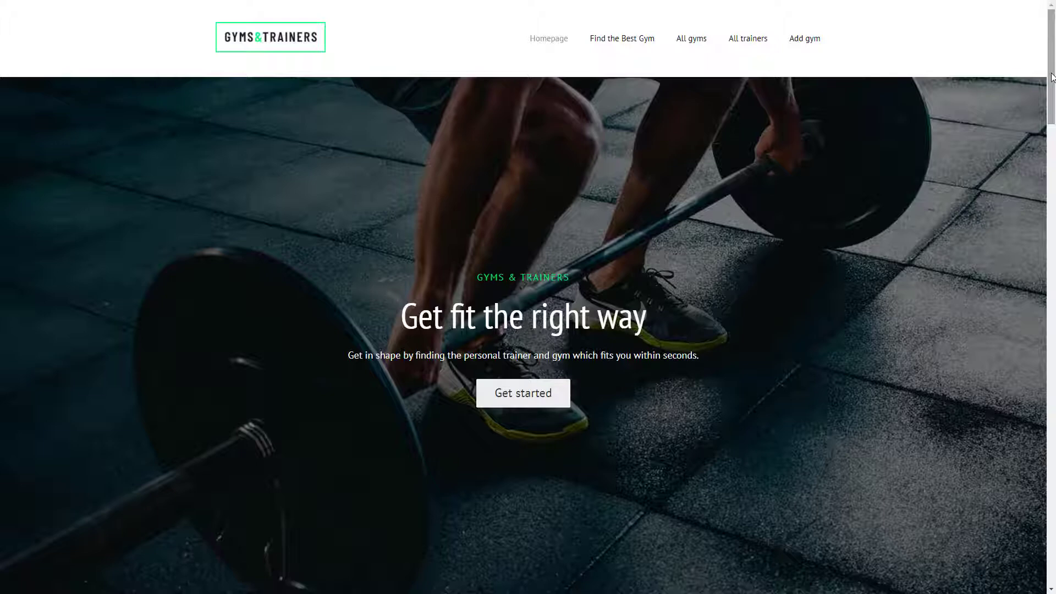
# - View the second trainer's profile, then search for Fitness gyms rated 5 and above
pyautogui.moveTo(1052, 79); pyautogui.dragTo(1043, 247)
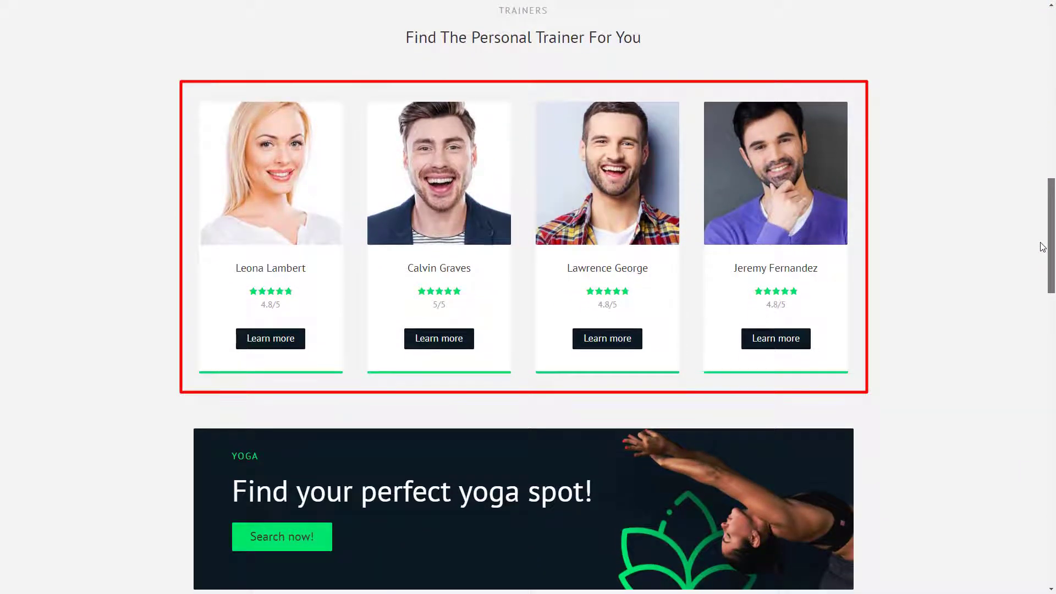
pyautogui.click(459, 347)
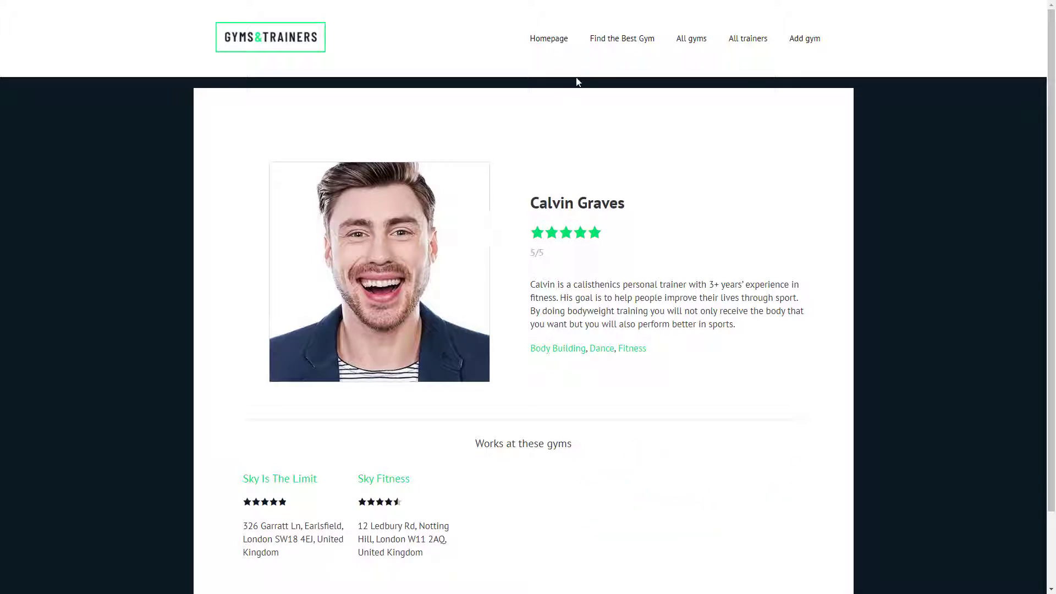
pyautogui.click(613, 43)
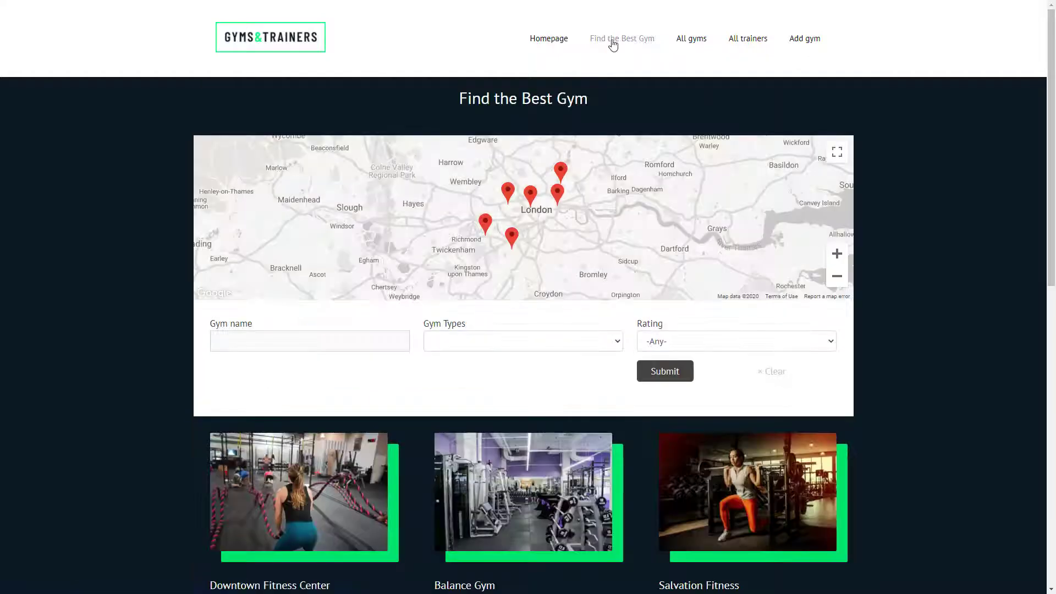
pyautogui.scroll(-2, 606, 220)
pyautogui.click(603, 262)
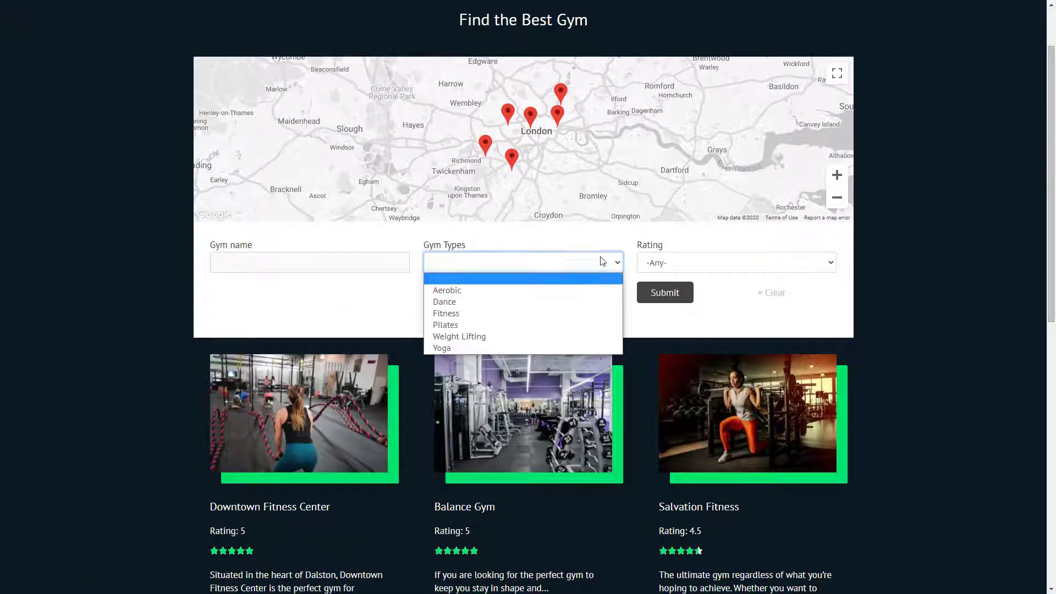
pyautogui.click(578, 313)
pyautogui.click(692, 261)
pyautogui.click(673, 288)
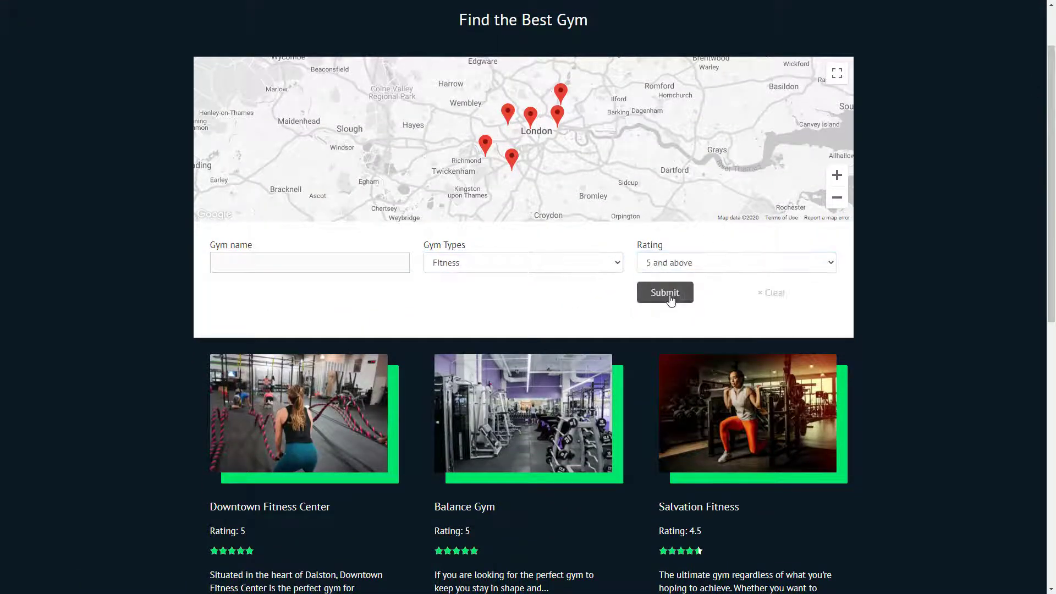
pyautogui.click(669, 295)
# - Review the two matching gyms, then browse the archive of all personal trainers
pyautogui.scroll(-1, 1050, 250)
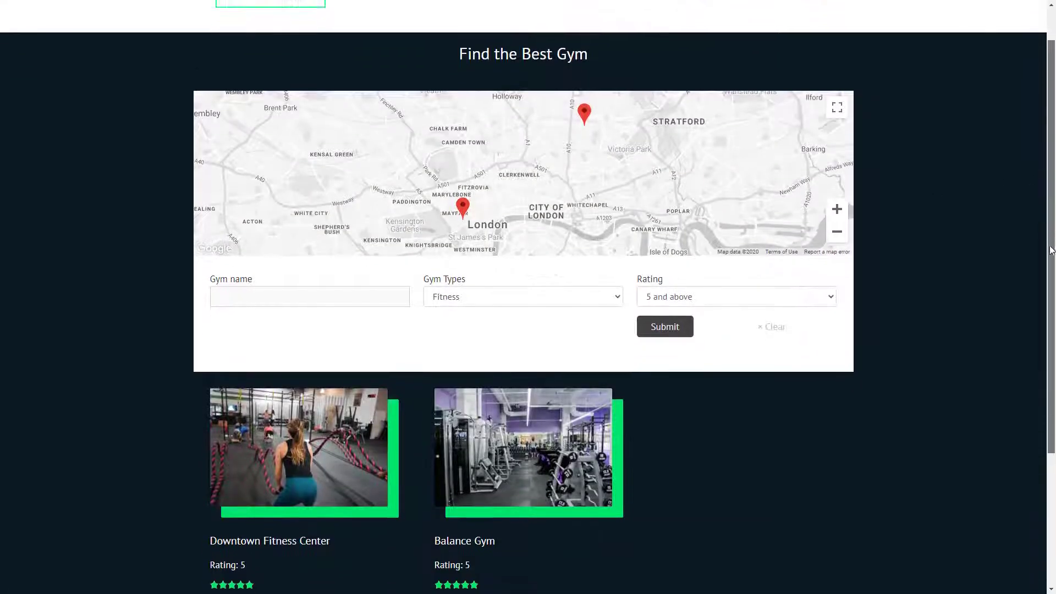
pyautogui.moveTo(1051, 250); pyautogui.dragTo(1045, 278)
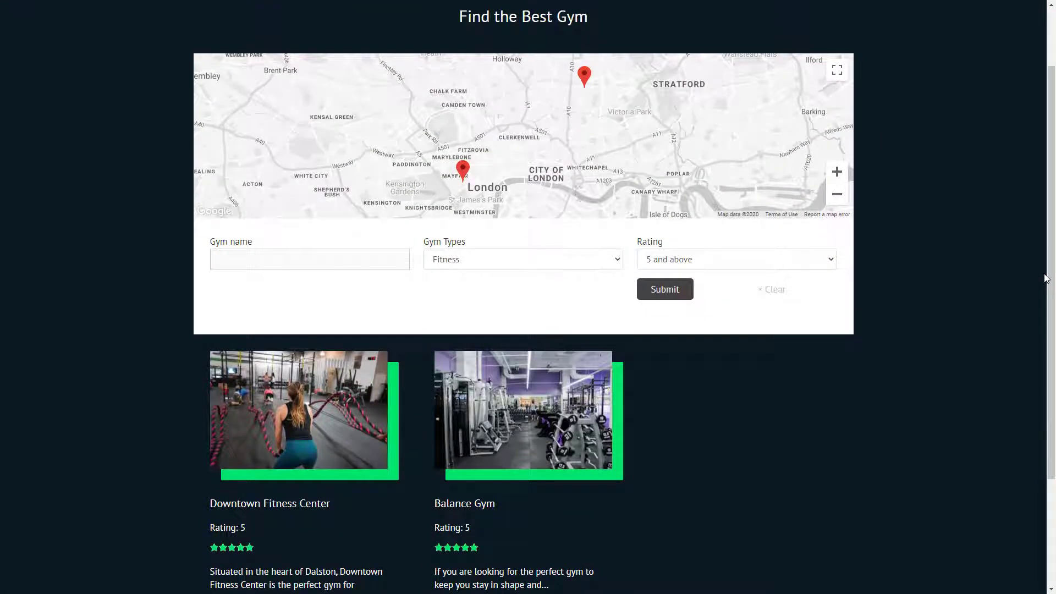
pyautogui.scroll(2, 898, 180)
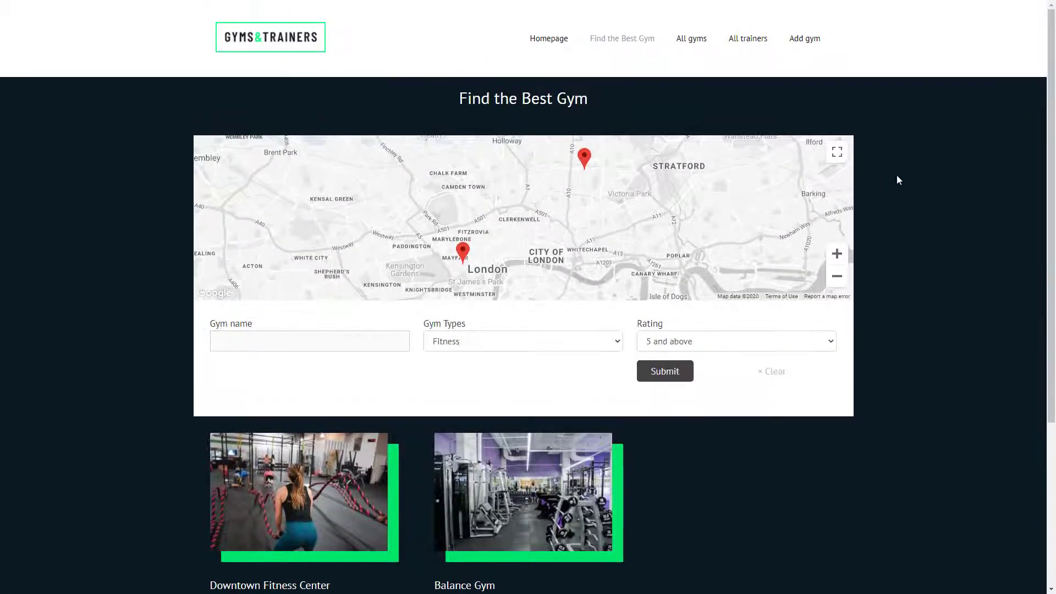
pyautogui.click(754, 41)
pyautogui.scroll(-3, 754, 42)
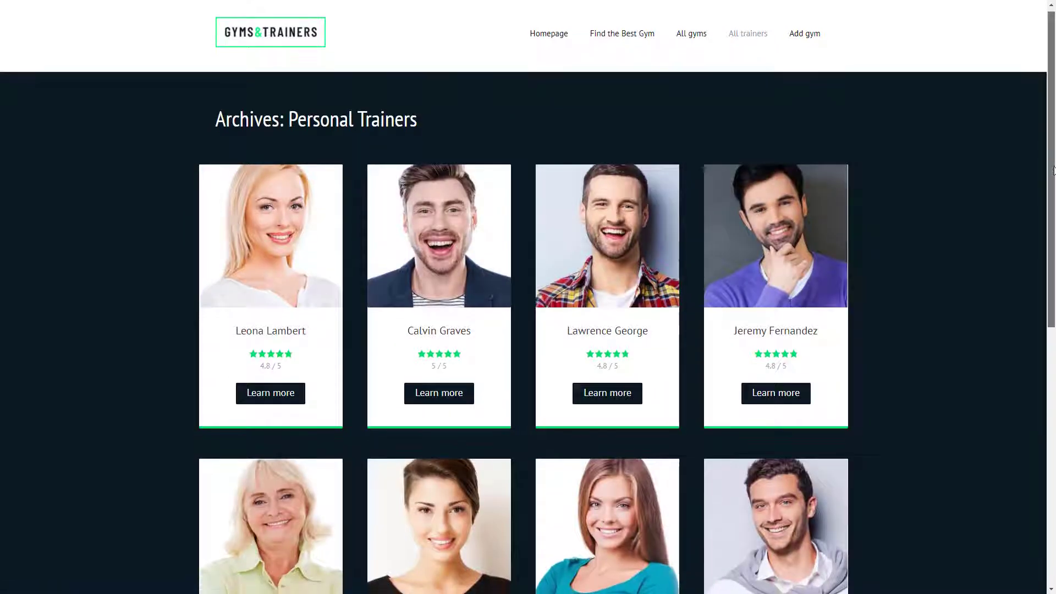
pyautogui.scroll(-4, 528, 297)
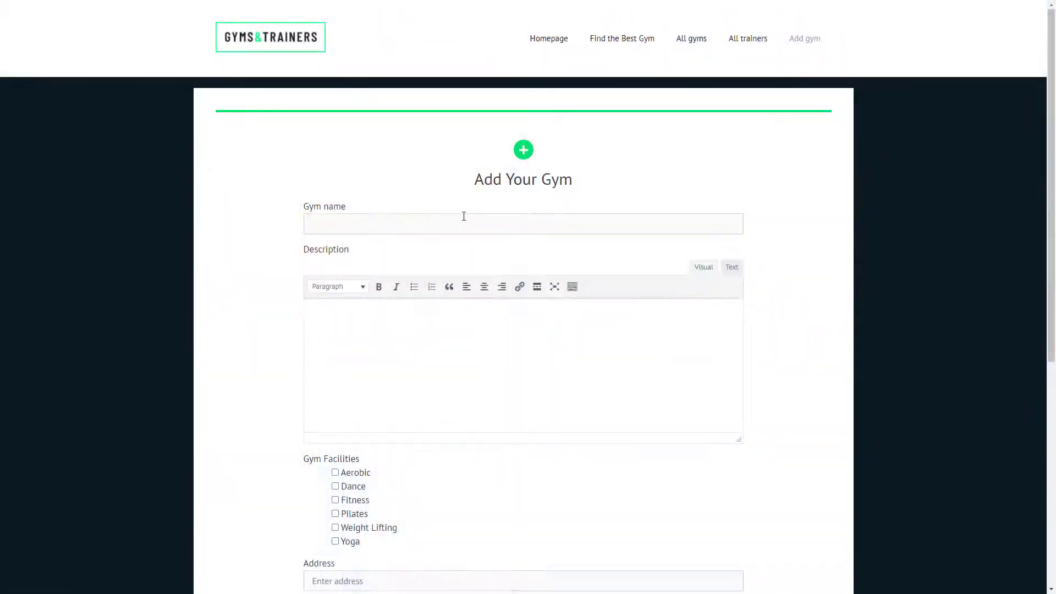
# - Enter the gym name 'Dario's Gym' and the description 'Welcome to the best gym'
pyautogui.click(464, 218)
pyautogui.write("Dario's Gym")
pyautogui.press('Tab')
pyautogui.write('Welcome to the best gym')
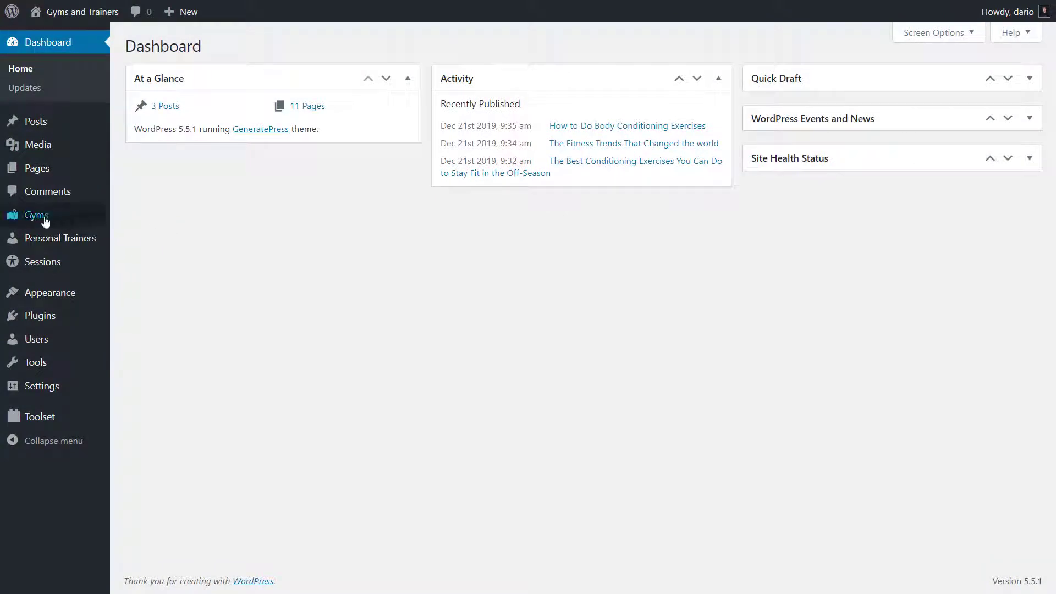
# - Look over the admin Gyms list and Posts list, then go to Toolset > Dashboard
pyautogui.moveTo(48, 220)
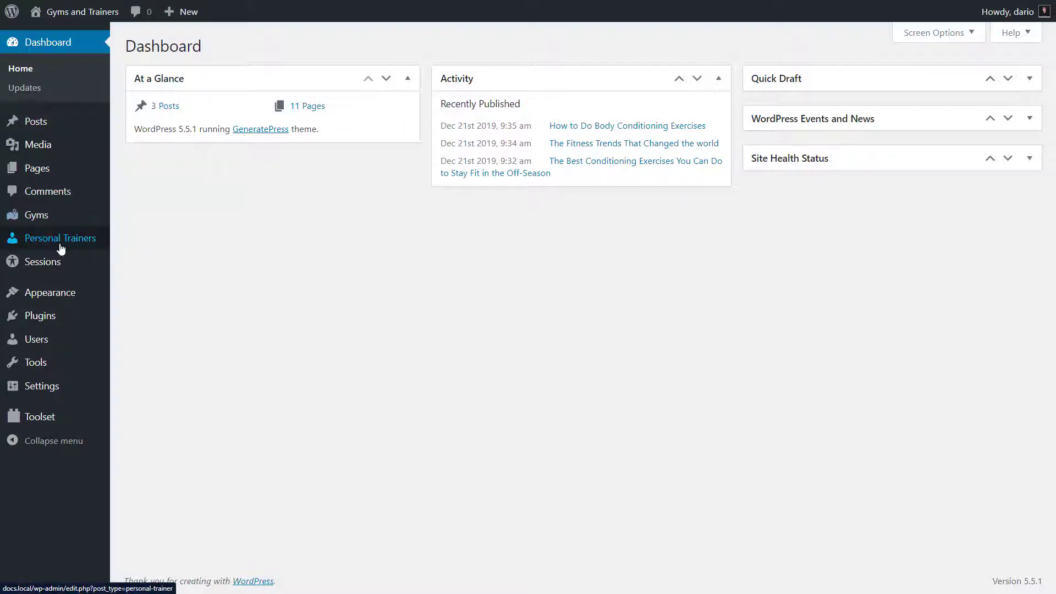
pyautogui.moveTo(77, 247)
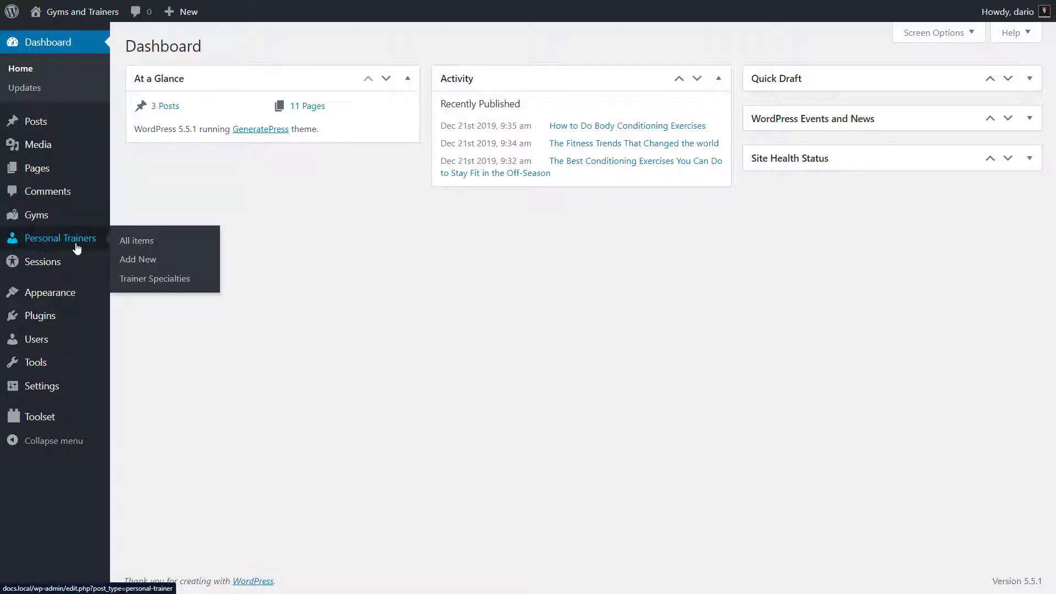
pyautogui.click(50, 220)
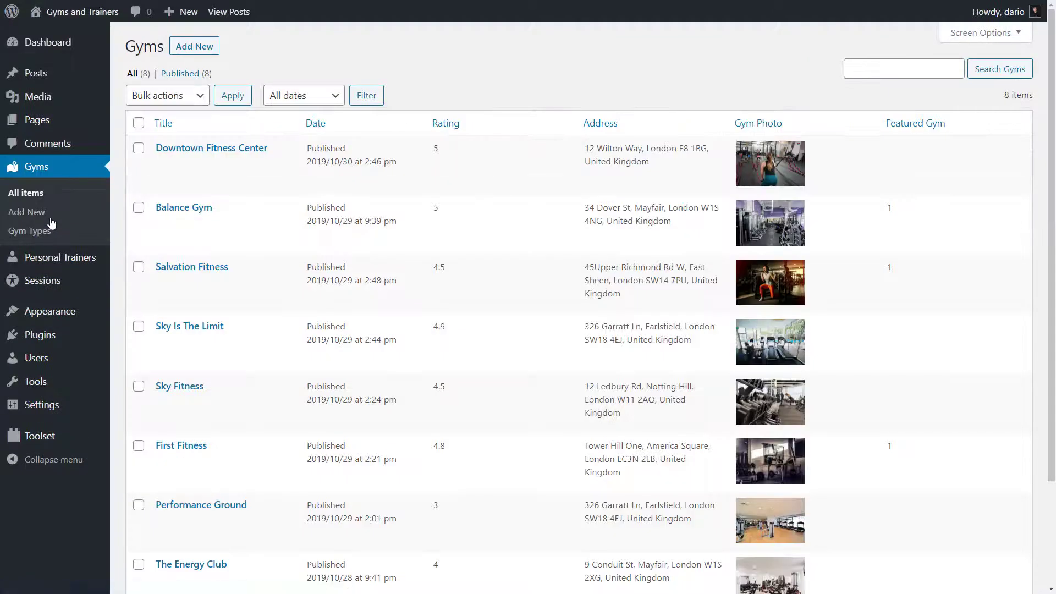
pyautogui.click(52, 80)
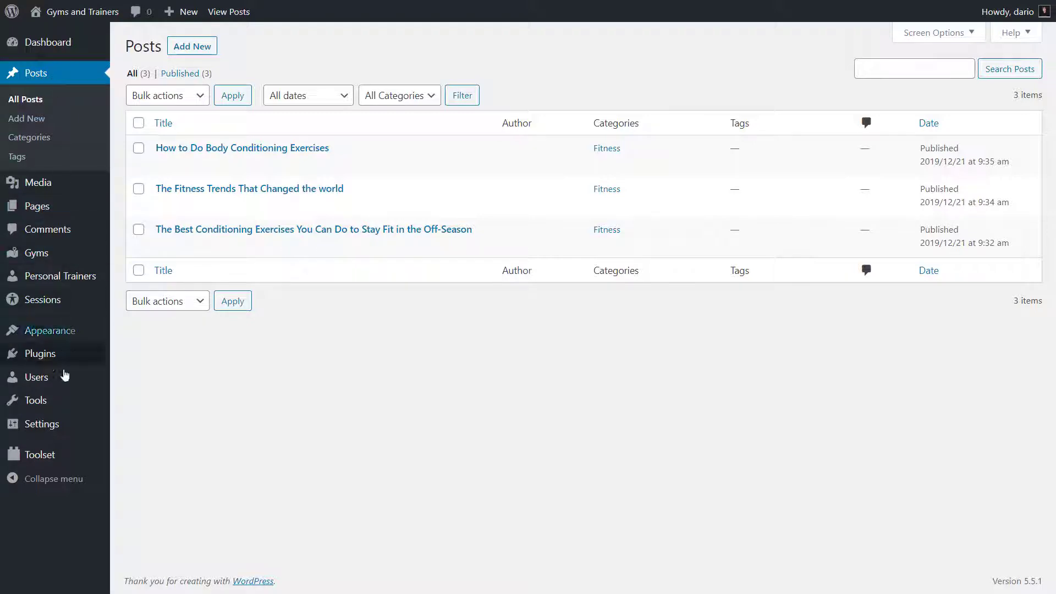
pyautogui.moveTo(64, 460)
pyautogui.click(152, 280)
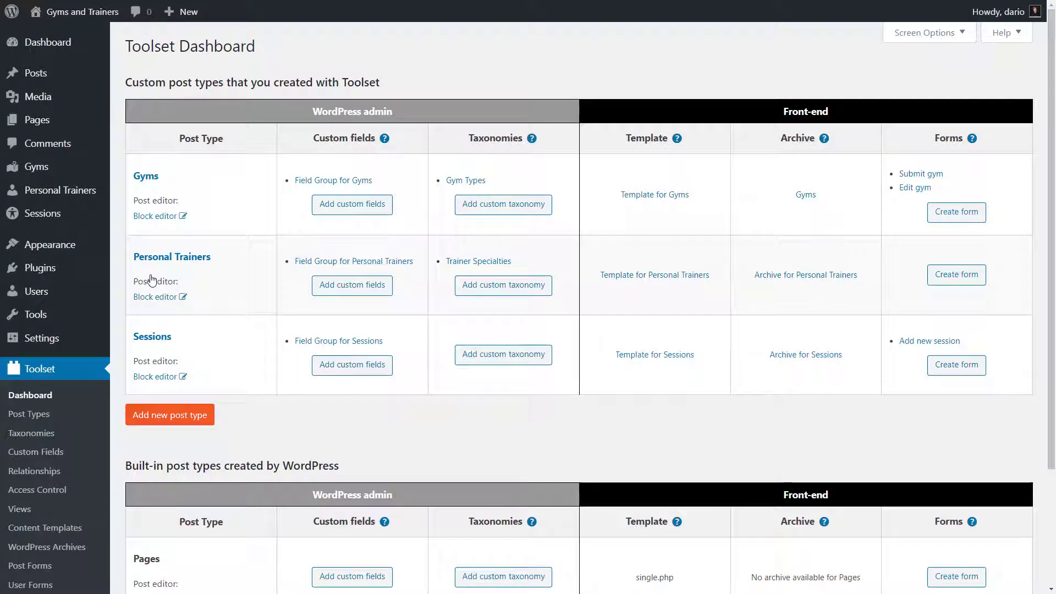
# - Create and save an Events post type with singular name Event and slug event
pyautogui.click(202, 414)
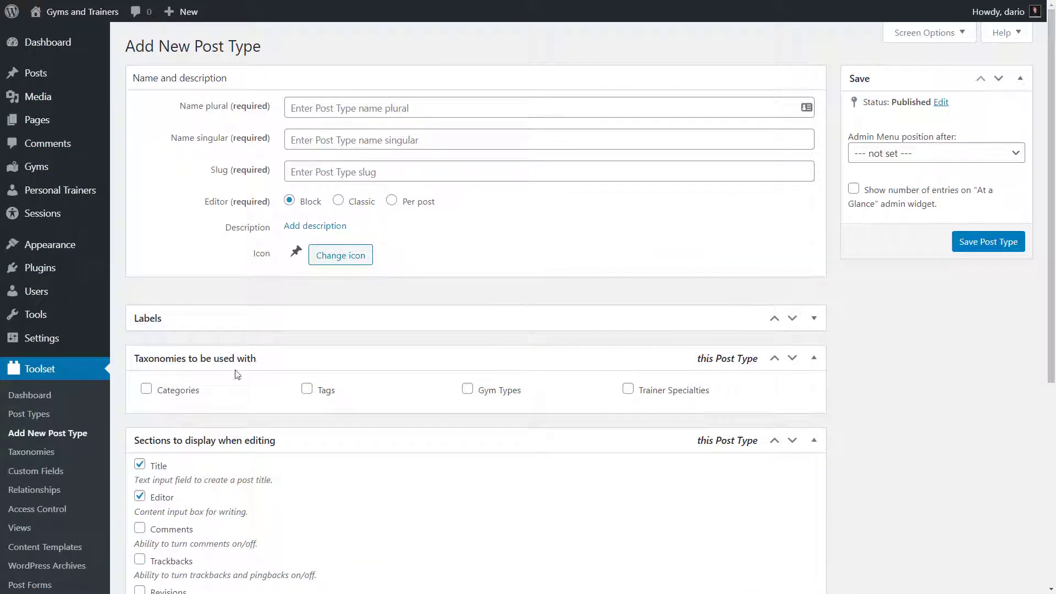
pyautogui.click(383, 110)
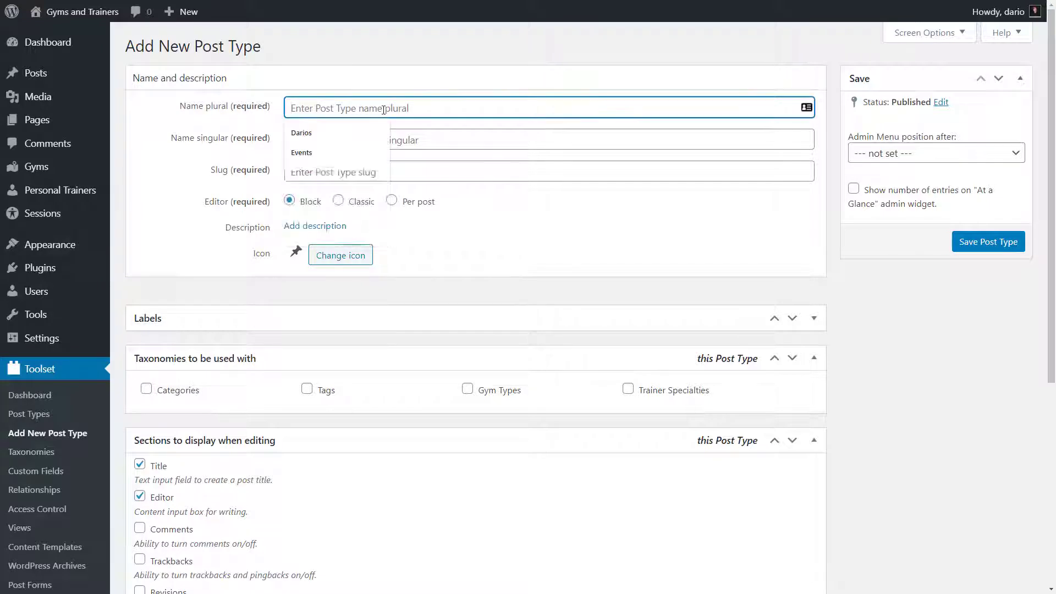
pyautogui.write('Event')
pyautogui.press('Down')
pyautogui.press('Tab')
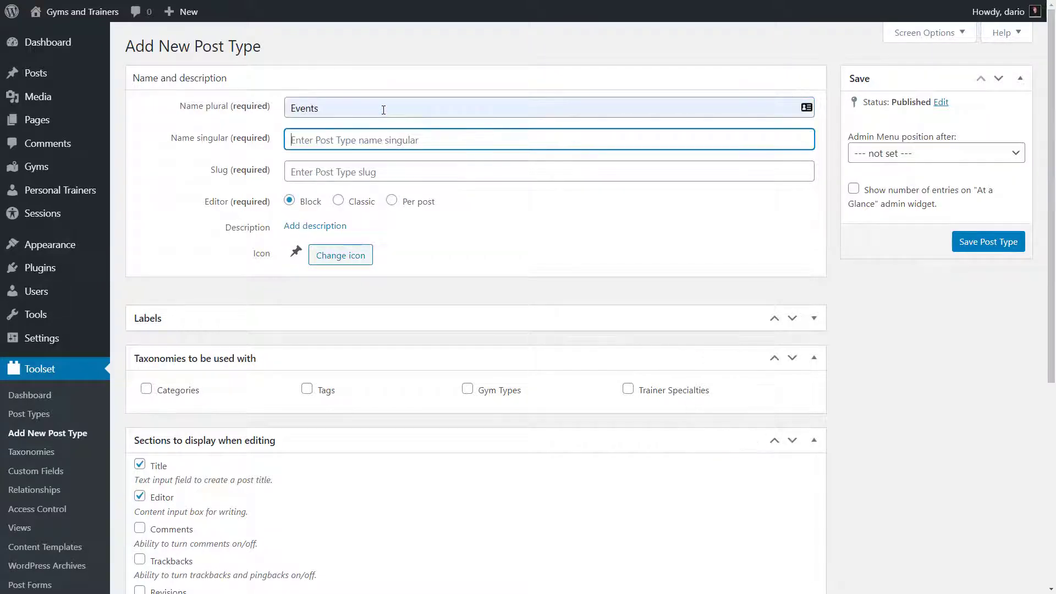
pyautogui.write('Event')
pyautogui.press('Tab')
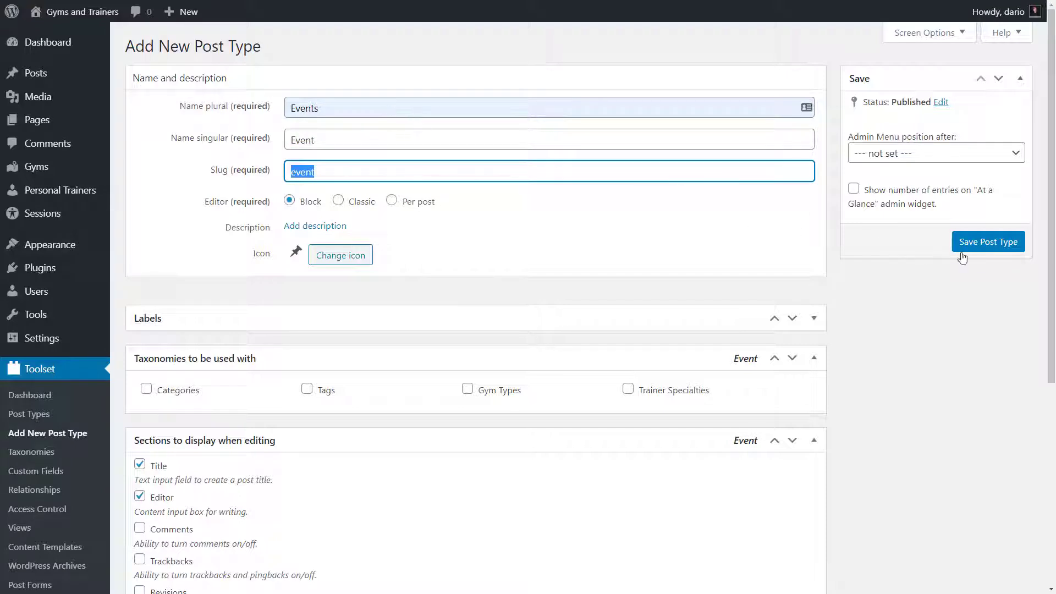
pyautogui.click(986, 246)
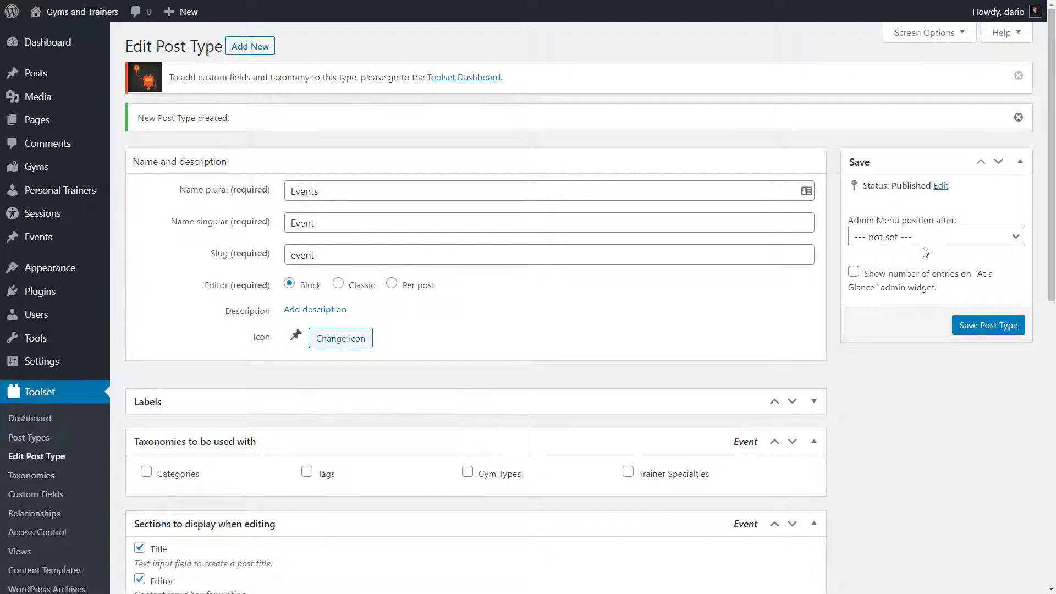
# - Go to the Posts > Categories page
pyautogui.moveTo(53, 247)
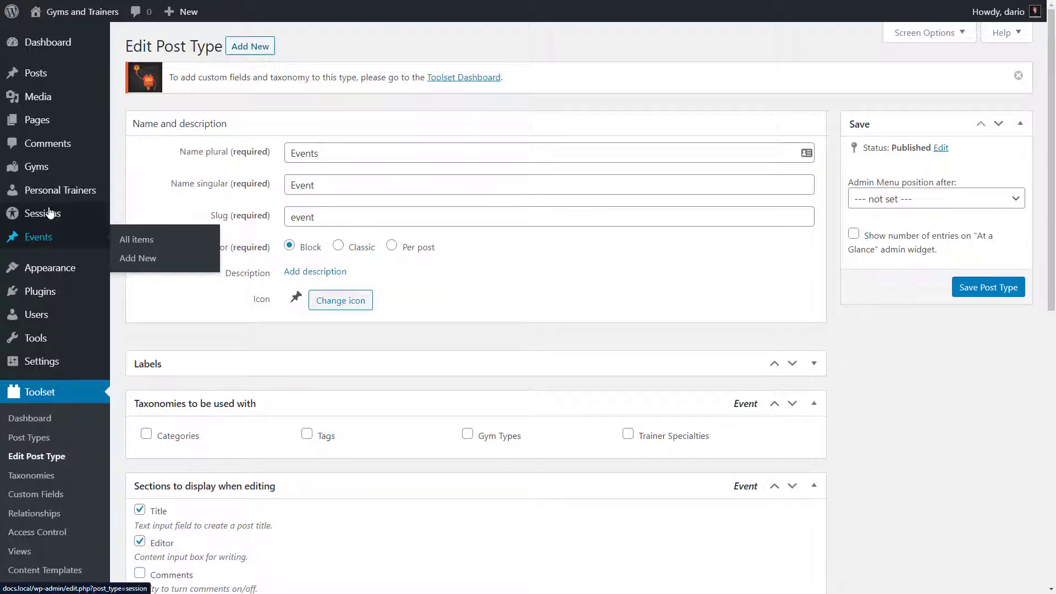
pyautogui.moveTo(74, 82)
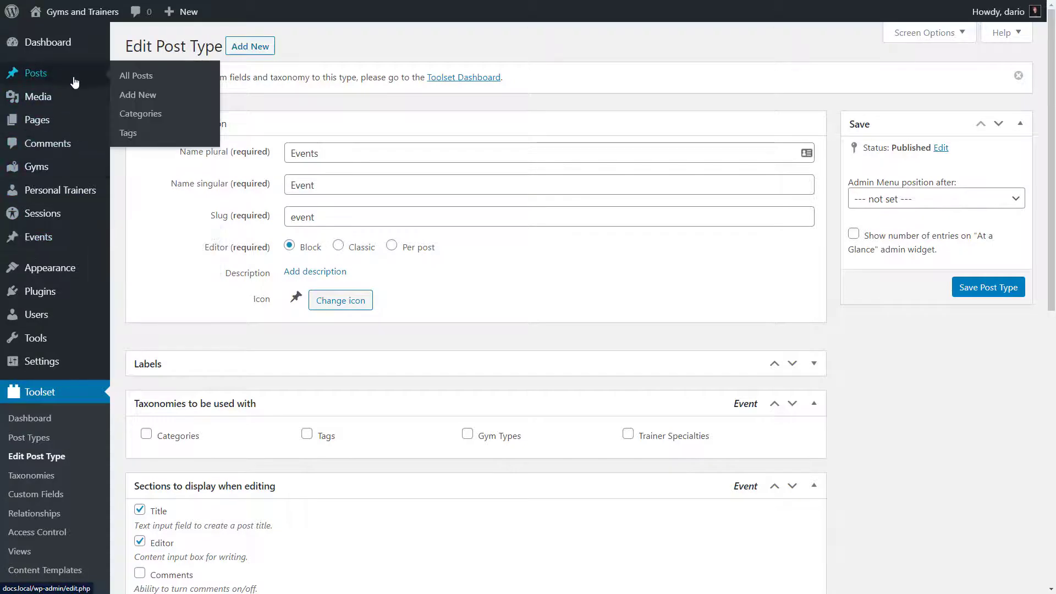
pyautogui.click(138, 113)
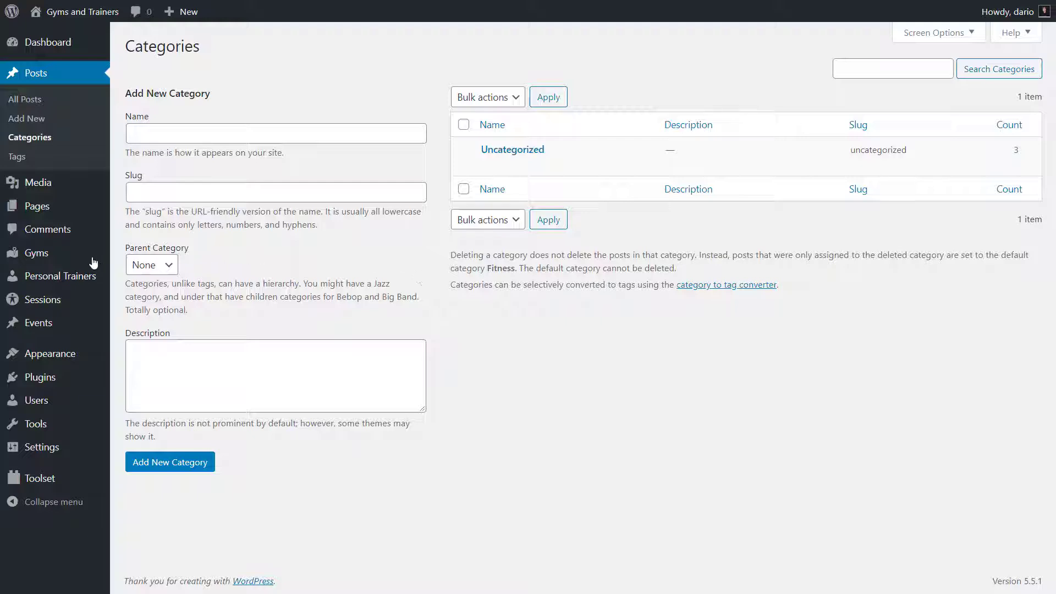
# - Add Boxing under Gyms > Gym Types, then return to the Toolset Dashboard
pyautogui.moveTo(90, 258)
pyautogui.click(131, 295)
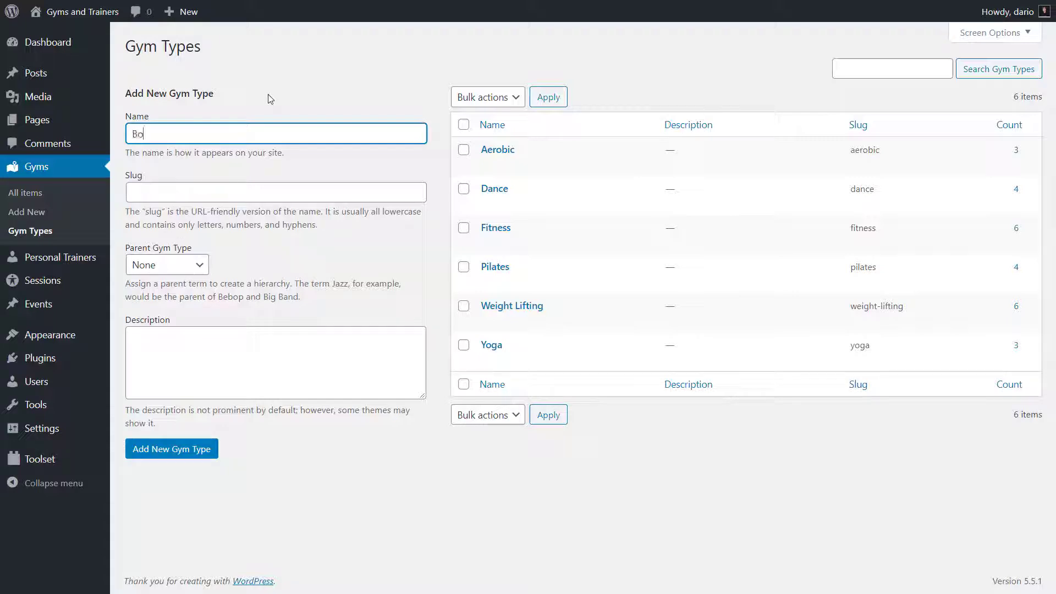
pyautogui.write('xing')
pyautogui.click(196, 450)
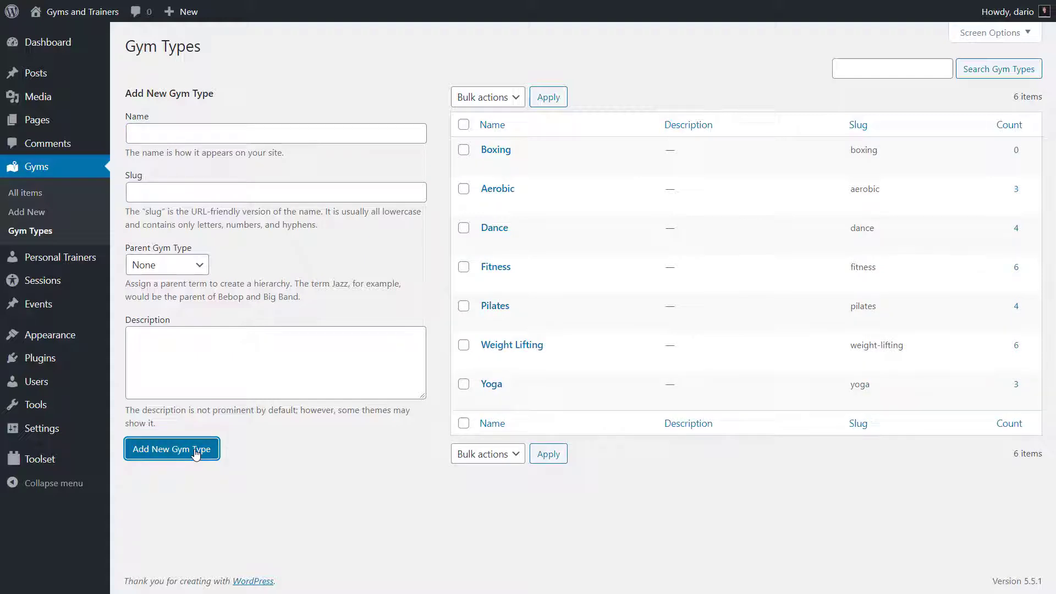
pyautogui.moveTo(55, 460)
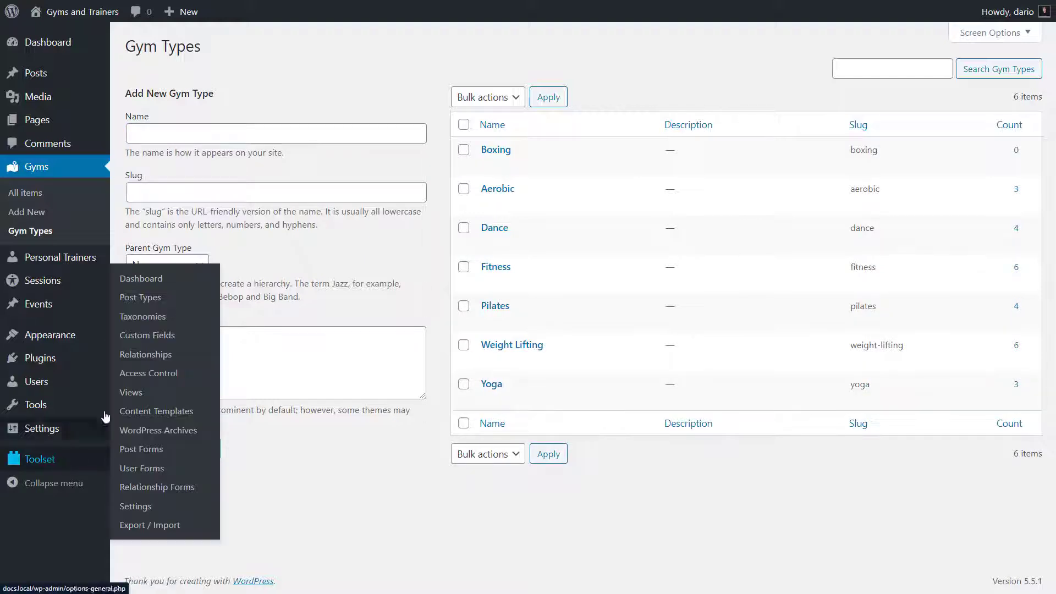
pyautogui.click(157, 281)
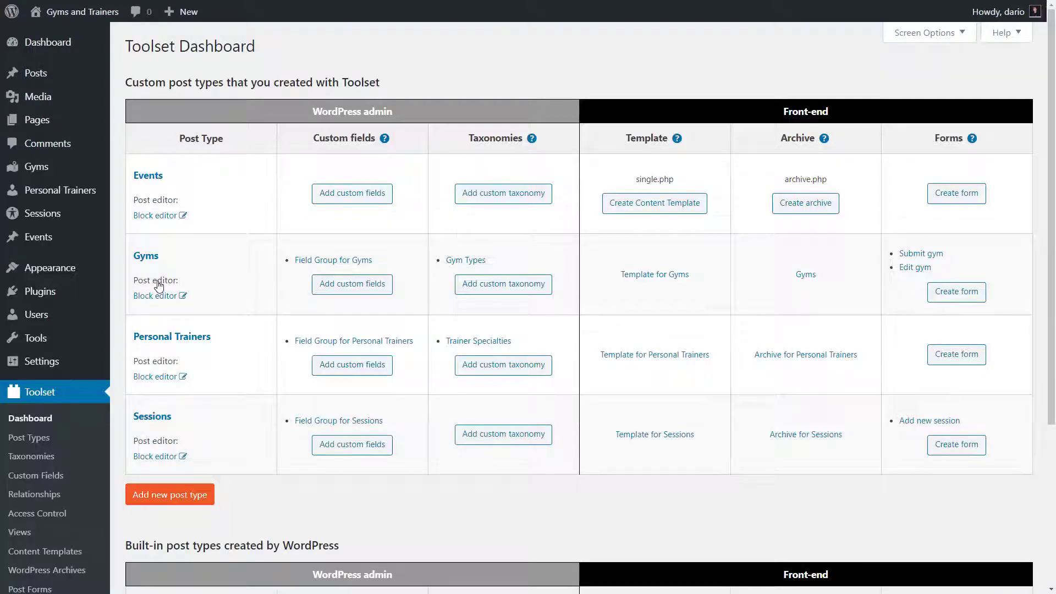
# - Create and save an Event Types taxonomy (singular Event Type) for Events
pyautogui.click(484, 196)
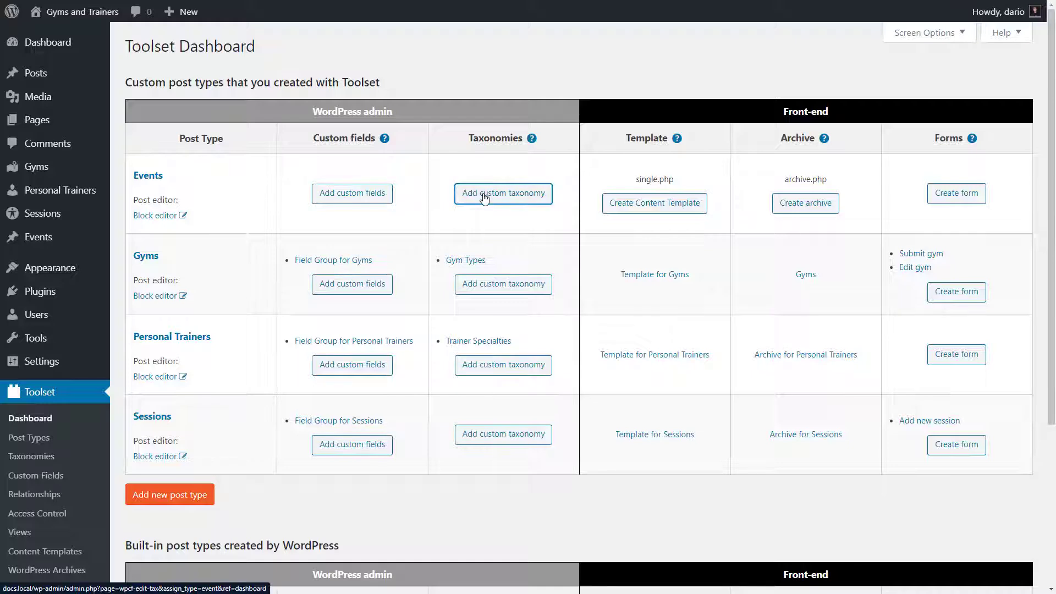
pyautogui.click(434, 108)
pyautogui.write('Ev')
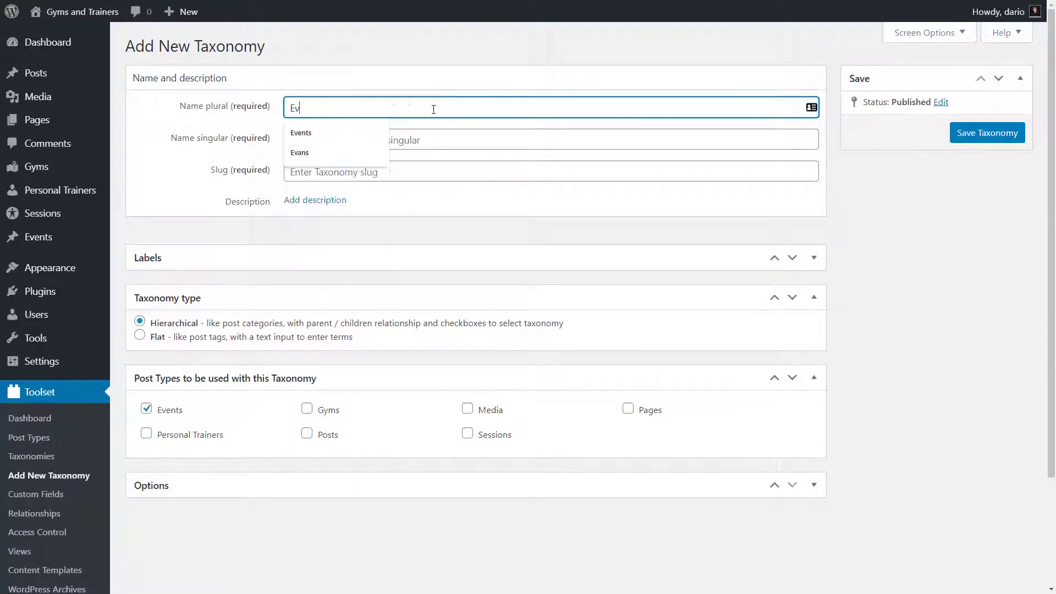
pyautogui.write('ent Types')
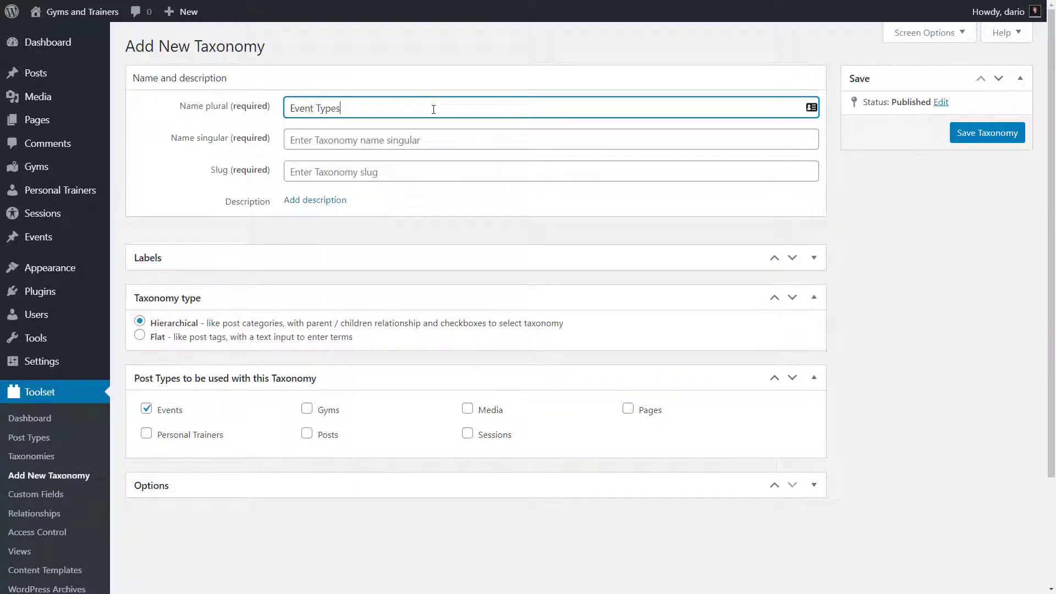
pyautogui.press('Tab')
pyautogui.write('Event Type')
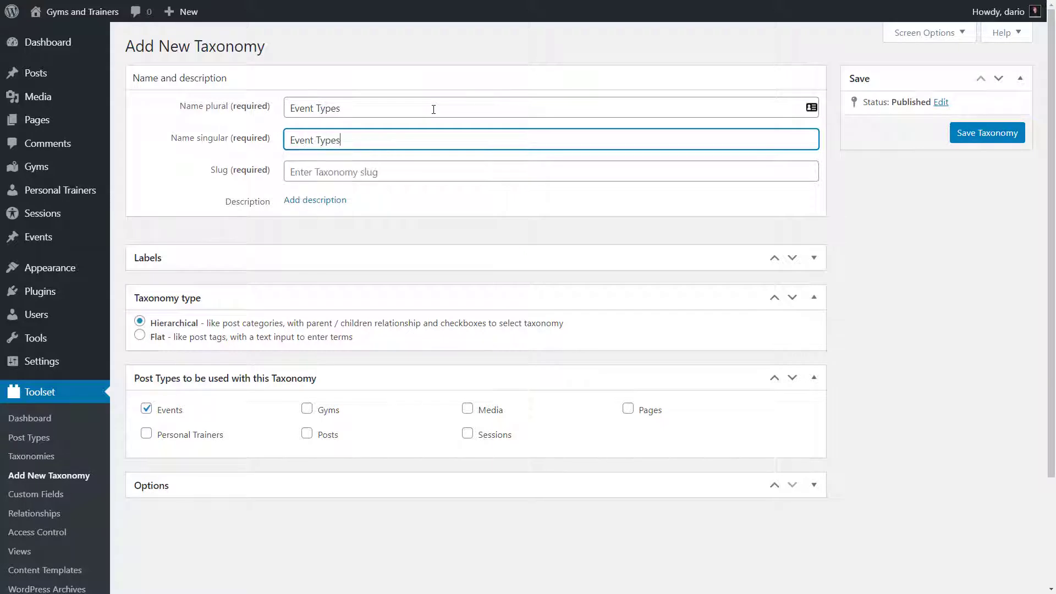
pyautogui.press('Tab')
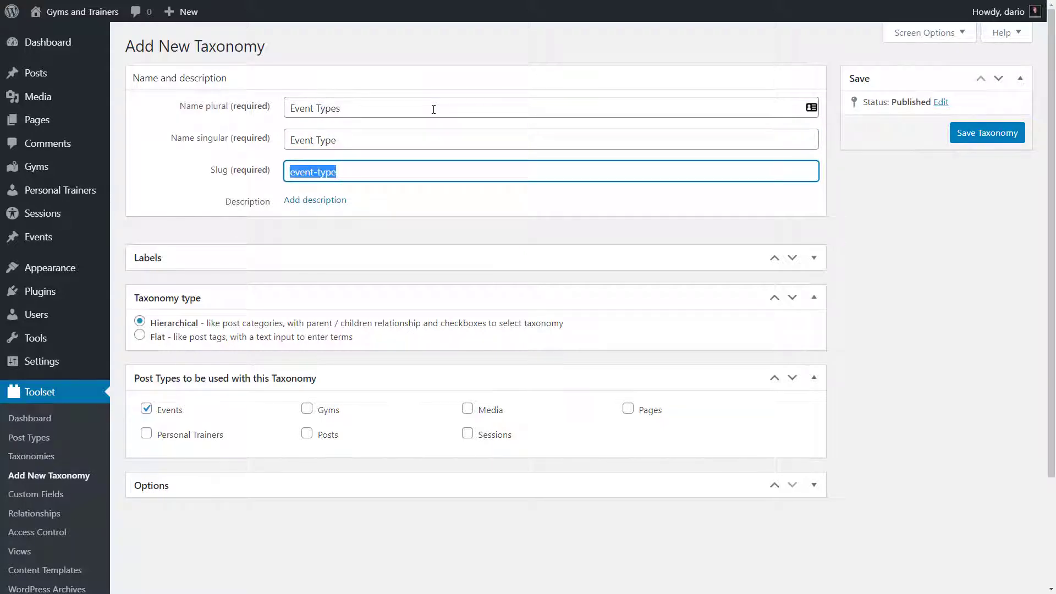
pyautogui.click(964, 138)
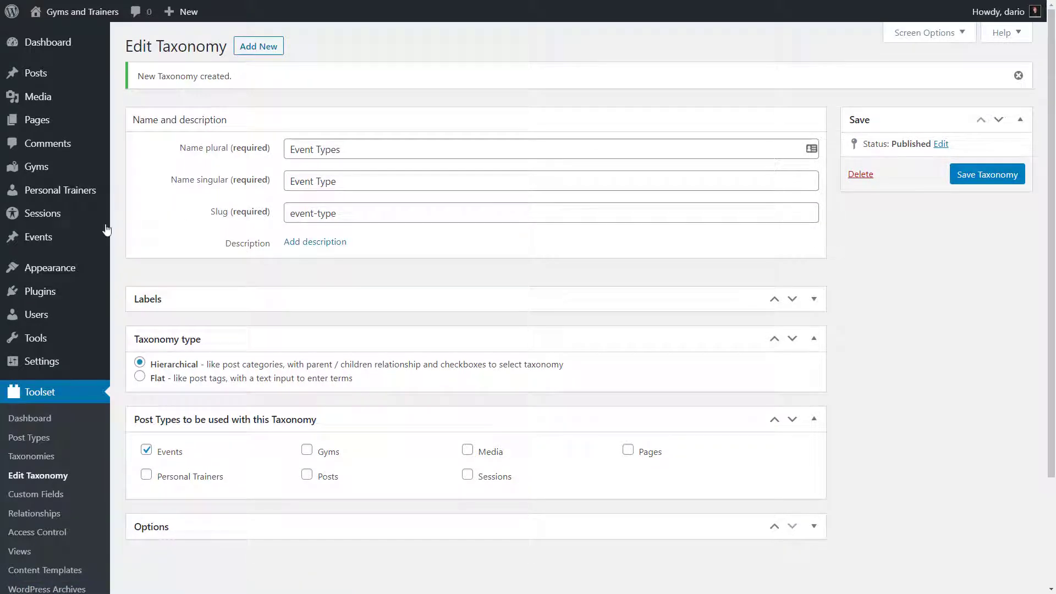
# - In a new Event post, add Conference as an event type
pyautogui.moveTo(106, 235)
pyautogui.click(133, 260)
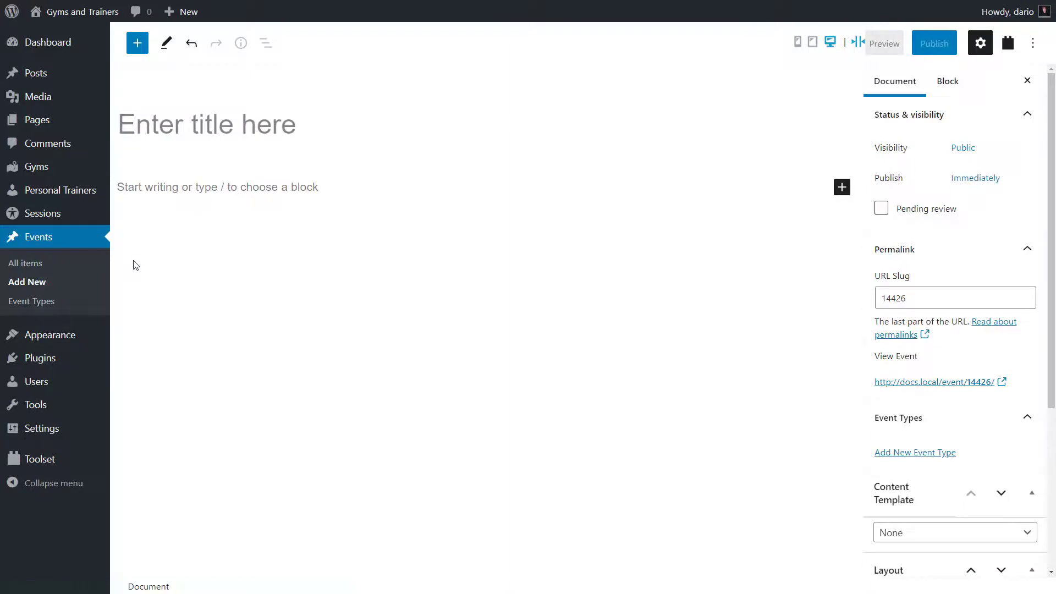
pyautogui.click(900, 452)
pyautogui.click(912, 485)
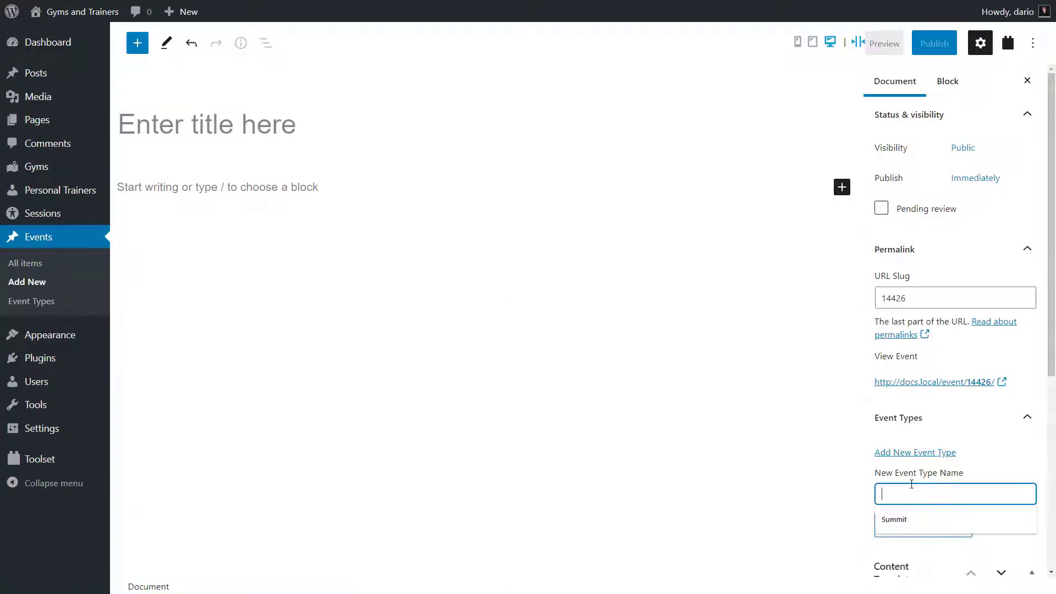
pyautogui.write('Conference')
pyautogui.press('Return')
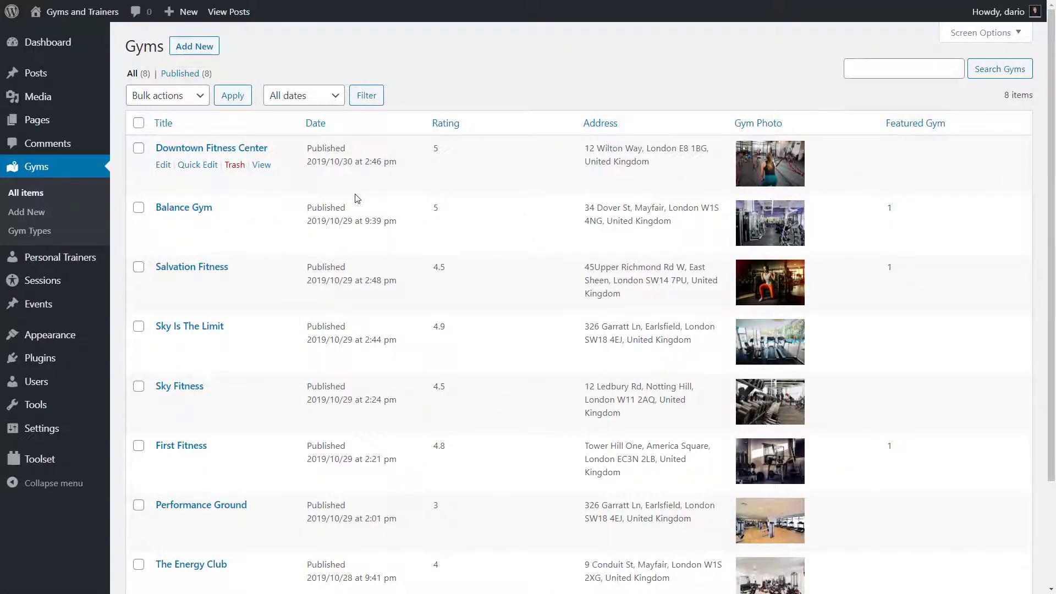
# - Open Balance Gym in the editor and scroll to its rating, address, photo and gallery fields
pyautogui.click(197, 212)
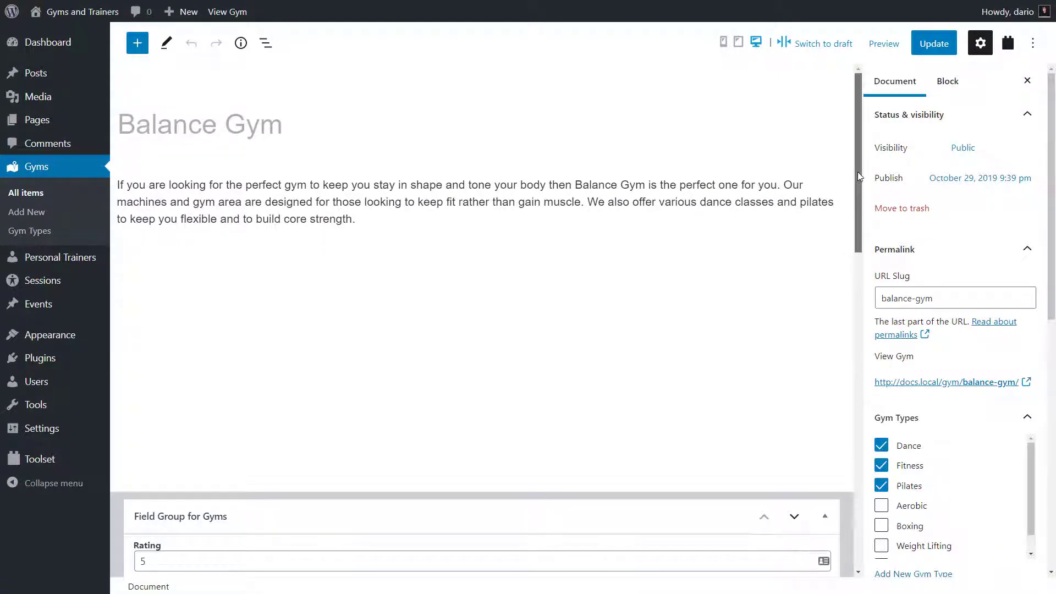
pyautogui.moveTo(858, 173); pyautogui.dragTo(851, 318)
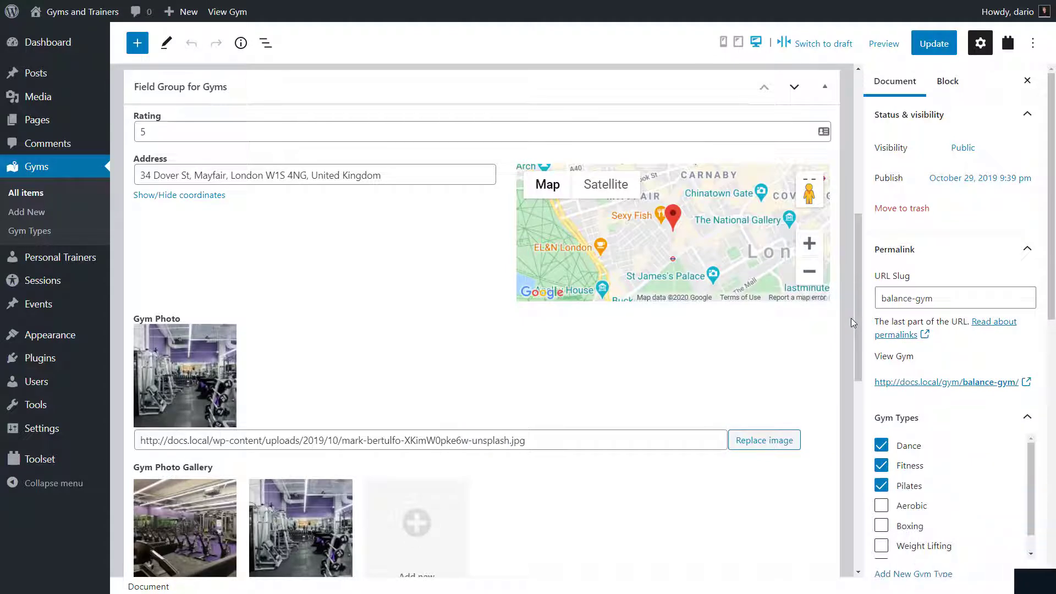
pyautogui.moveTo(70, 468)
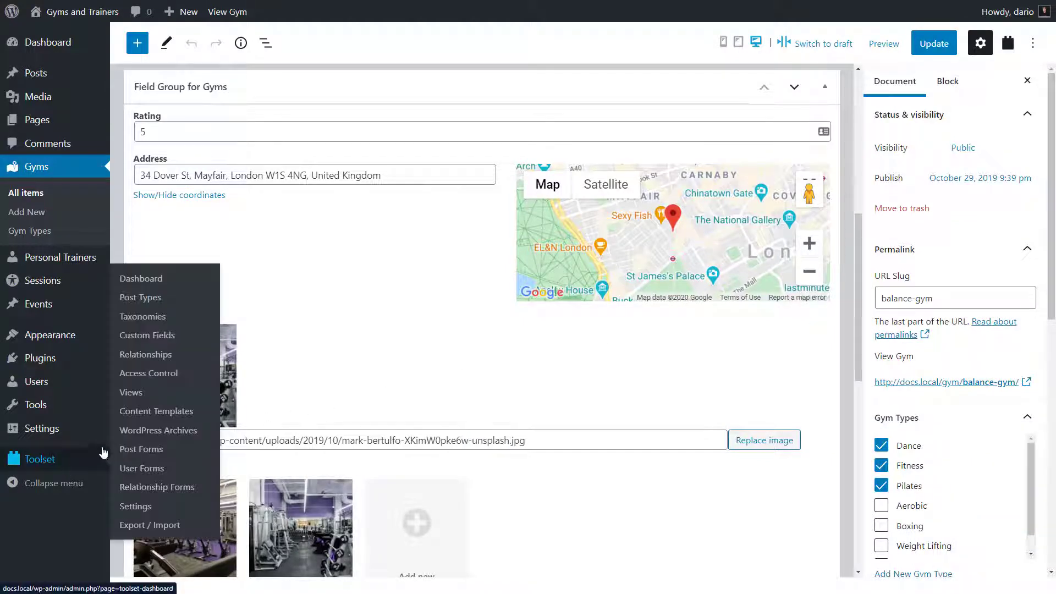
# - Start a Field Group for Events with an Event Date date field
pyautogui.click(159, 277)
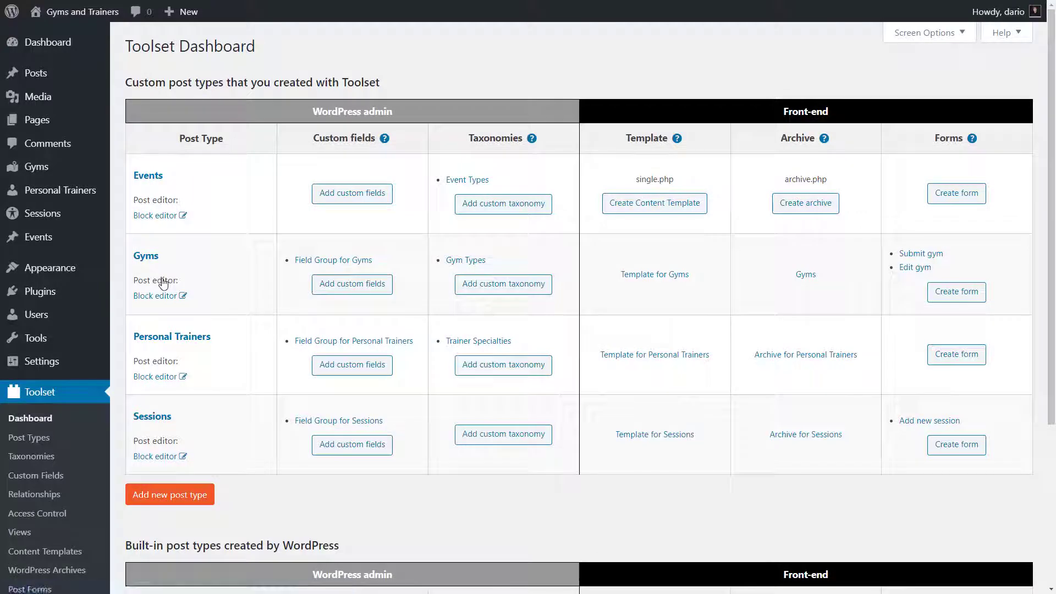
pyautogui.click(359, 196)
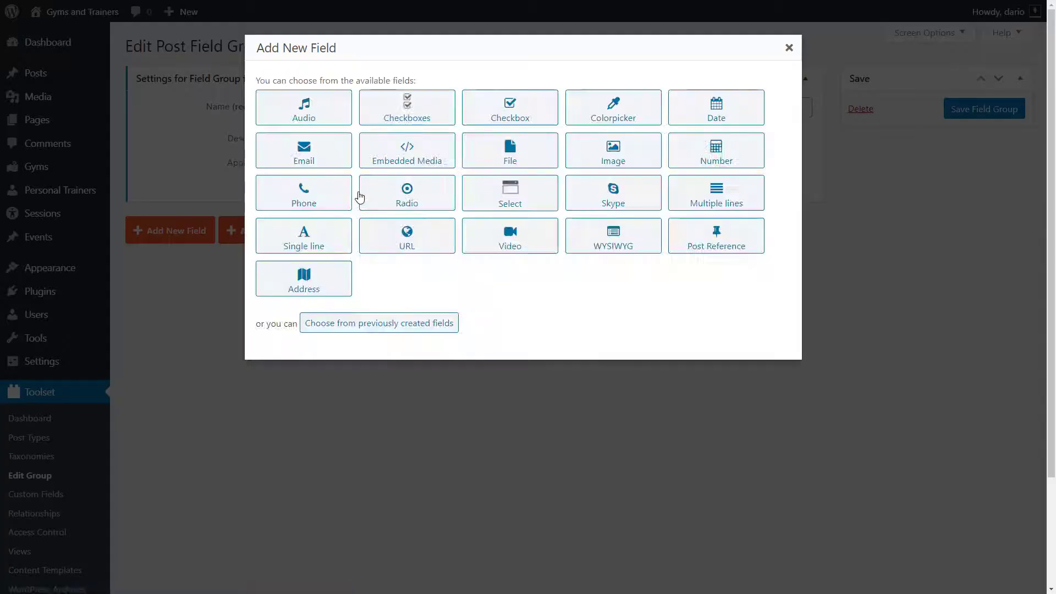
pyautogui.click(718, 118)
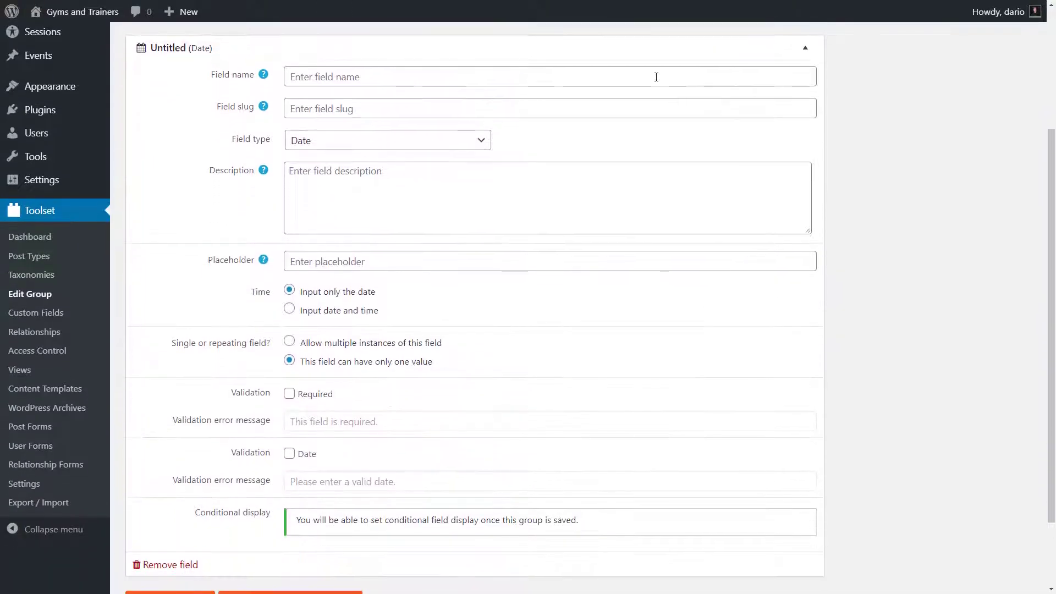
pyautogui.click(656, 77)
pyautogui.write('Event Date')
pyautogui.press('Tab')
pyautogui.scroll(-1, 656, 77)
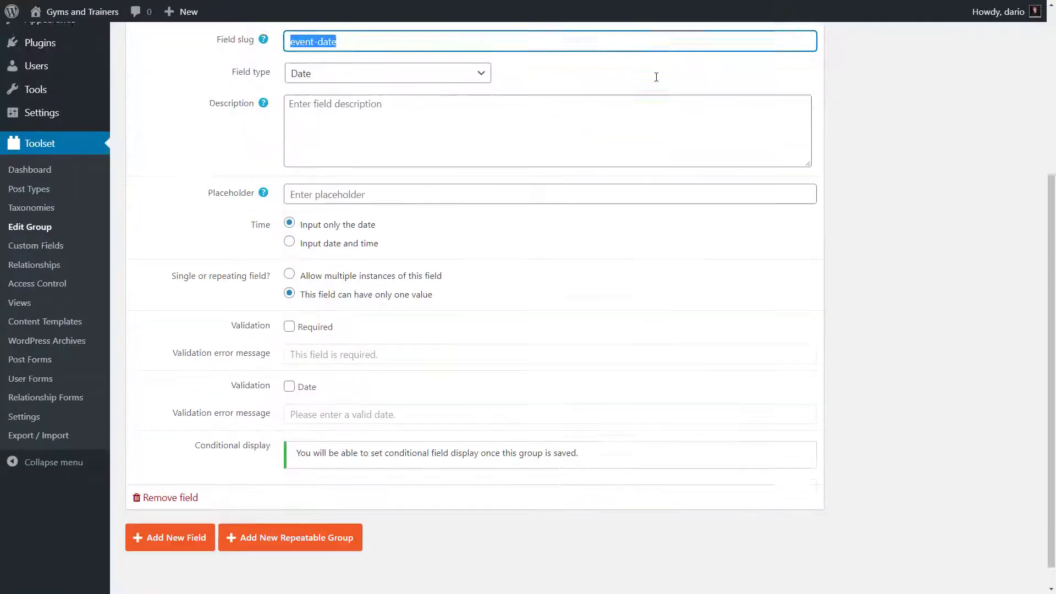
# - Add an Event Description single-line field and save the field group
pyautogui.click(187, 511)
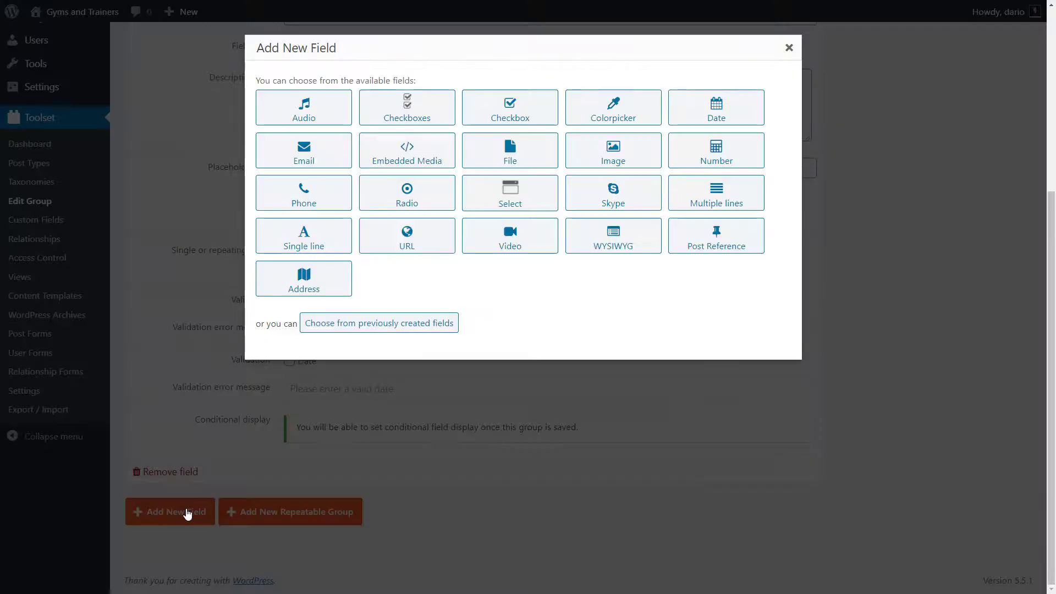
pyautogui.click(316, 234)
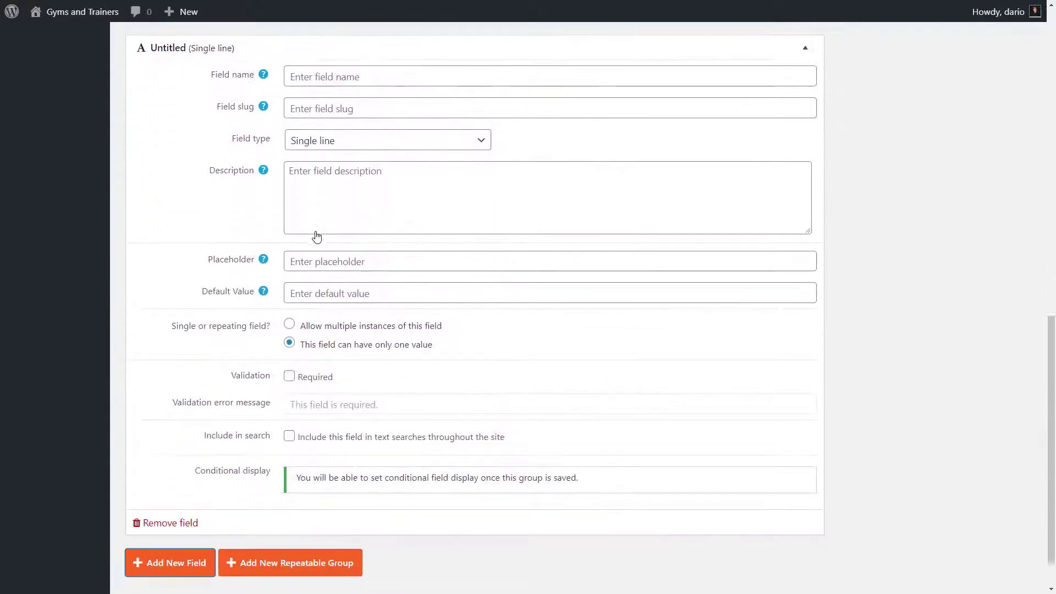
pyautogui.click(362, 77)
pyautogui.write('Event Description')
pyautogui.press('Tab')
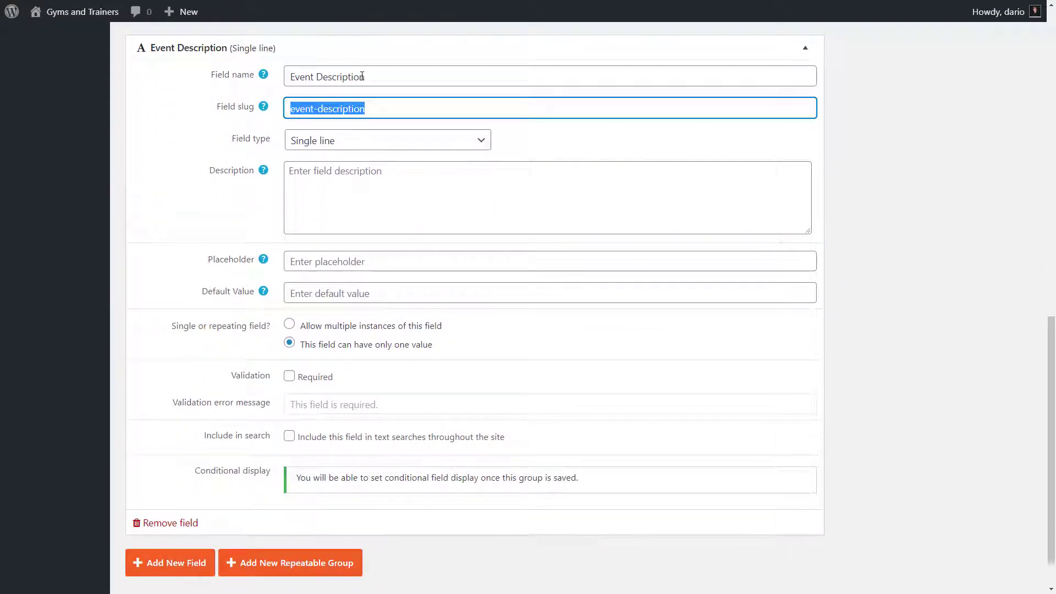
pyautogui.scroll(10, 892, 117)
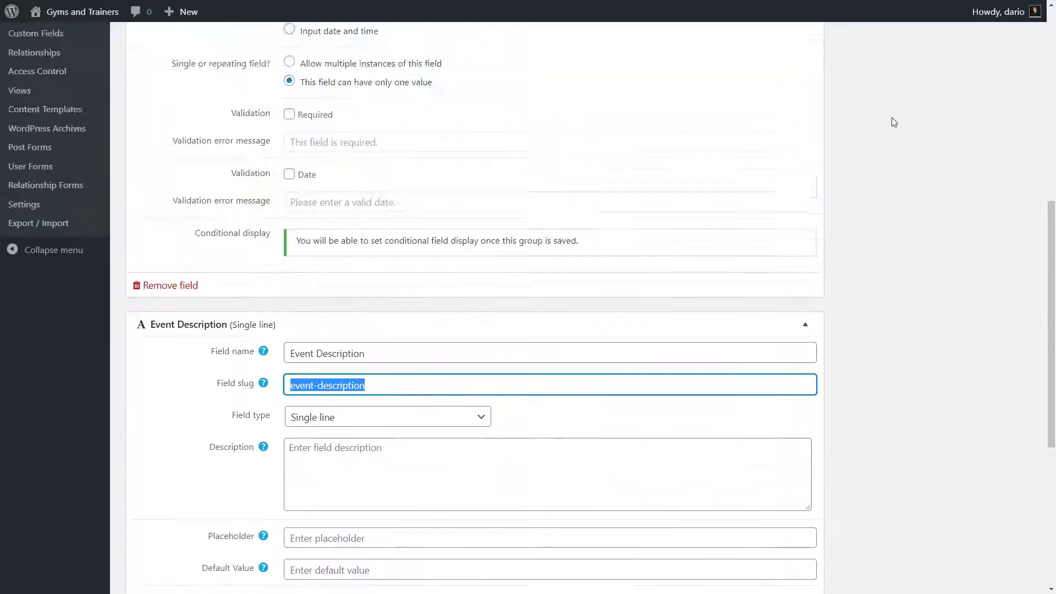
pyautogui.click(966, 110)
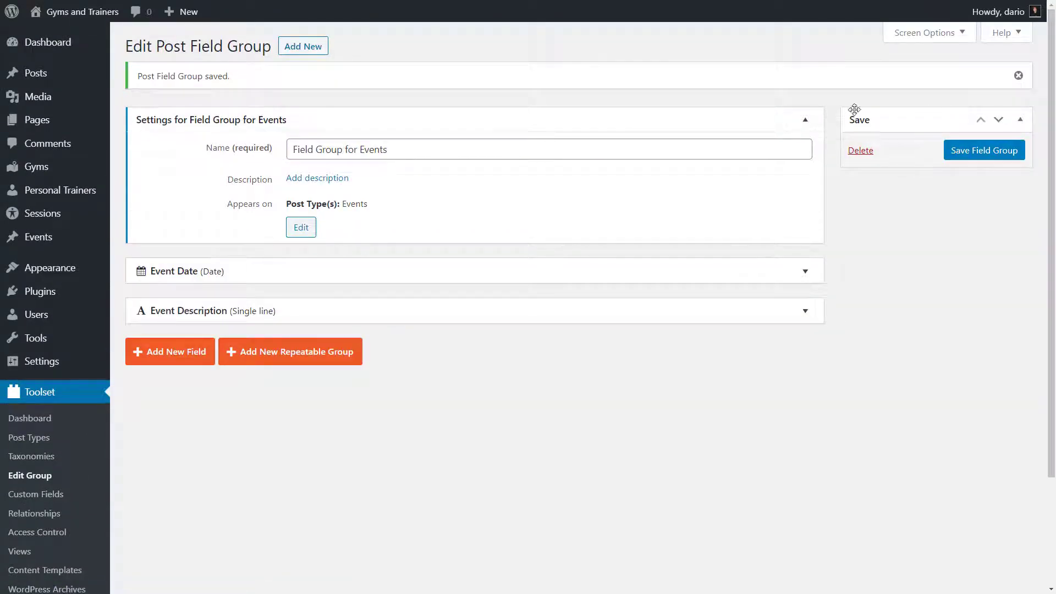
# - Start a new Event to confirm the Conference type and event fields appear
pyautogui.click(60, 241)
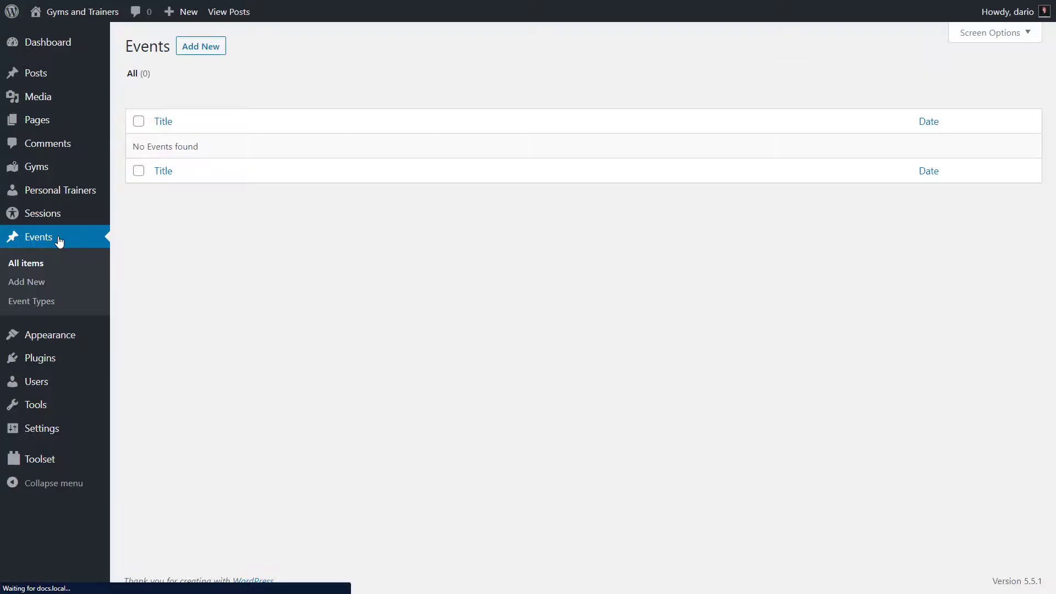
pyautogui.click(202, 48)
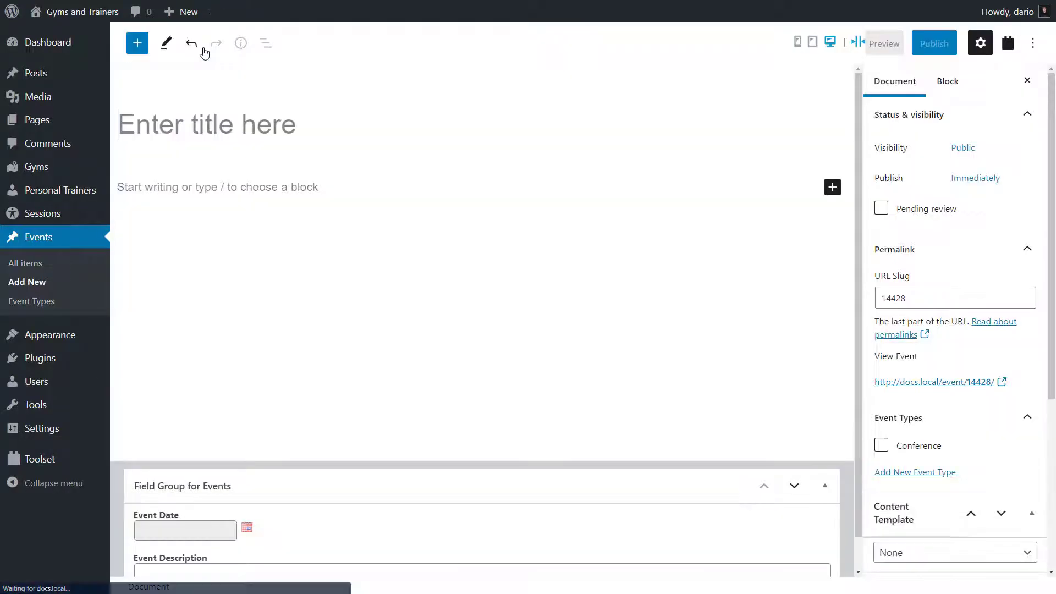
pyautogui.scroll(-2, 856, 143)
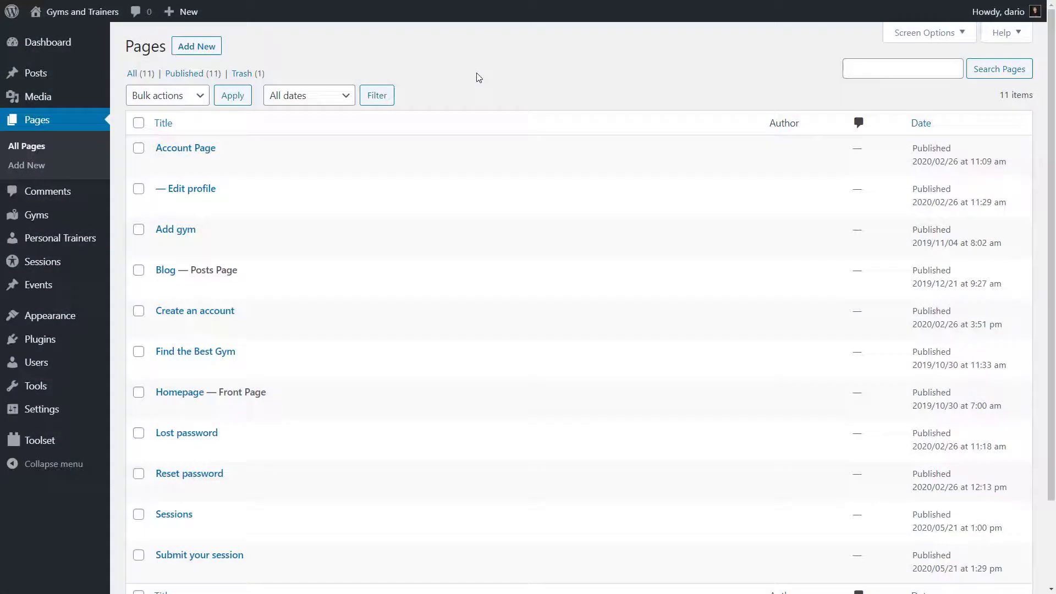
# - Create a page titled 'Gym List' and insert a Toolset View block
pyautogui.click(202, 48)
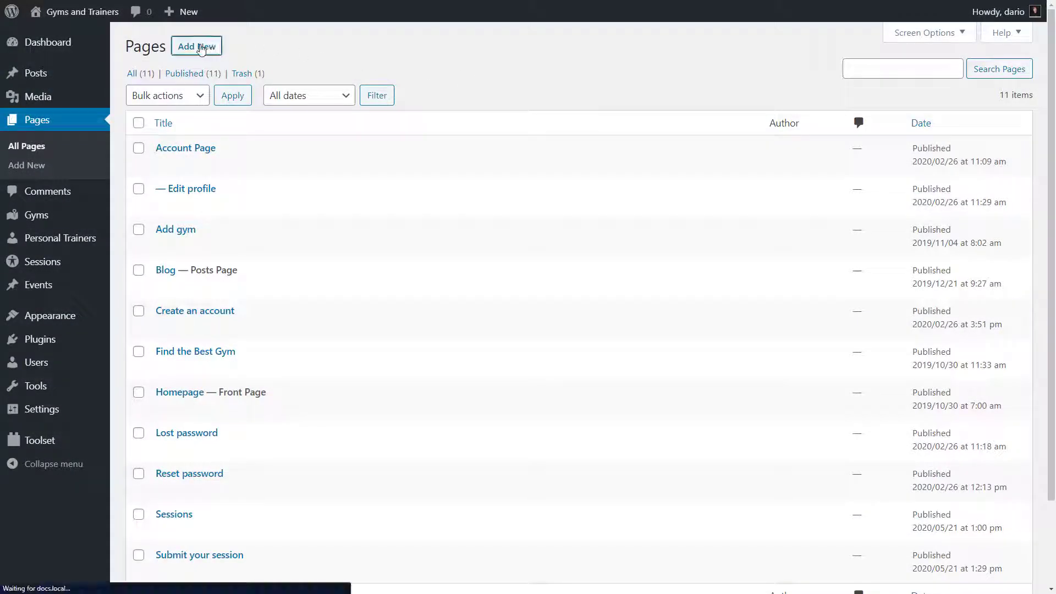
pyautogui.write('G')
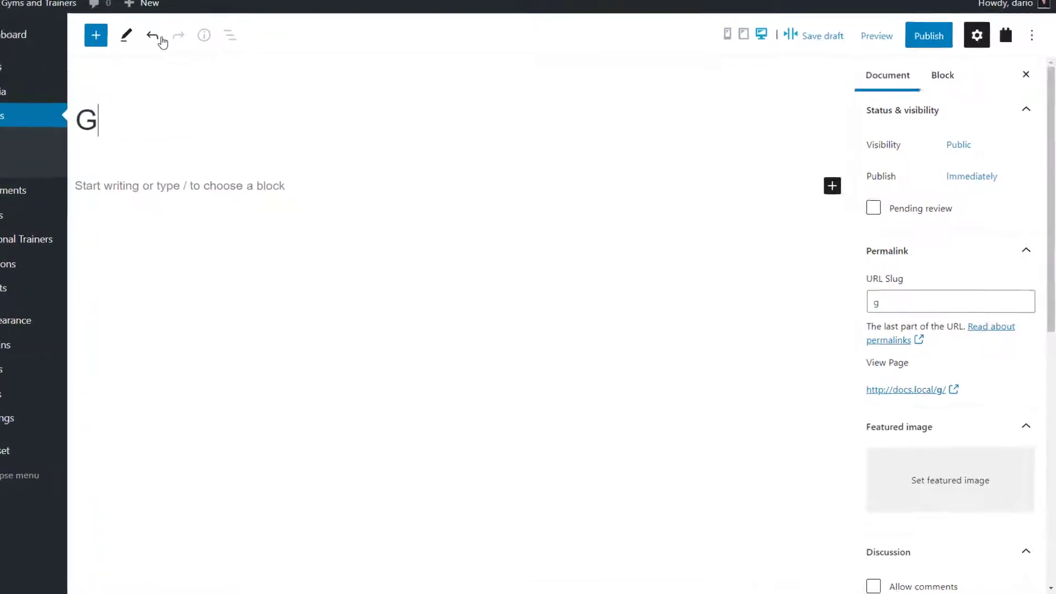
pyautogui.write('ym List')
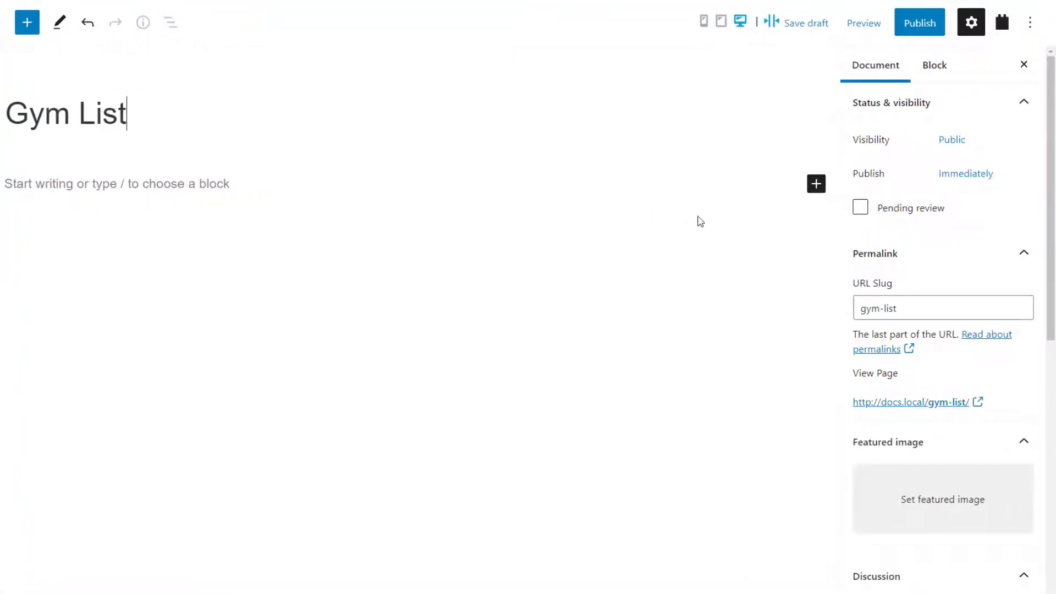
pyautogui.click(817, 186)
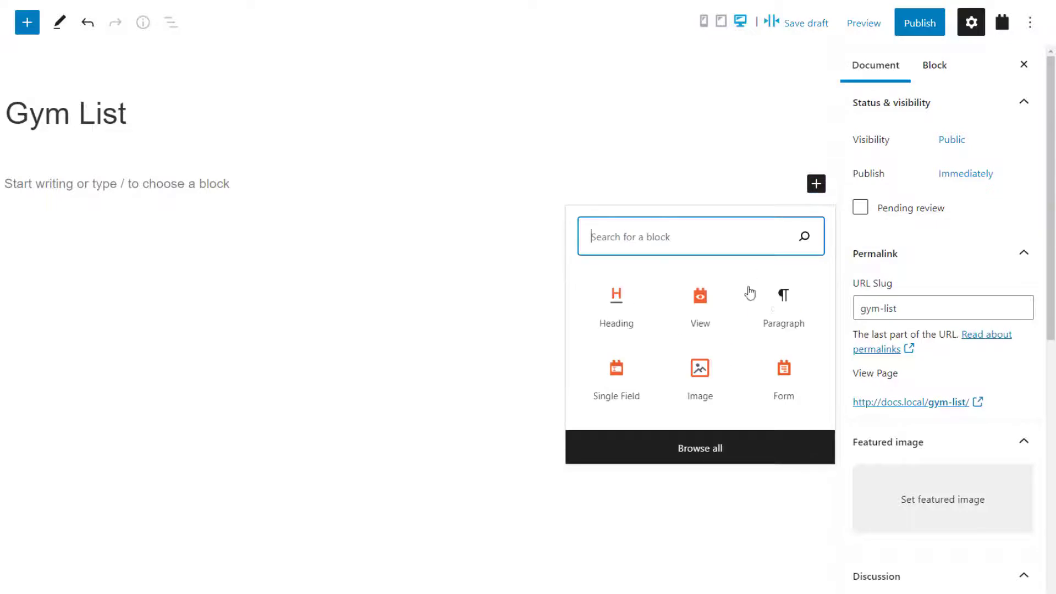
pyautogui.click(685, 447)
pyautogui.moveTo(261, 132); pyautogui.dragTo(264, 524)
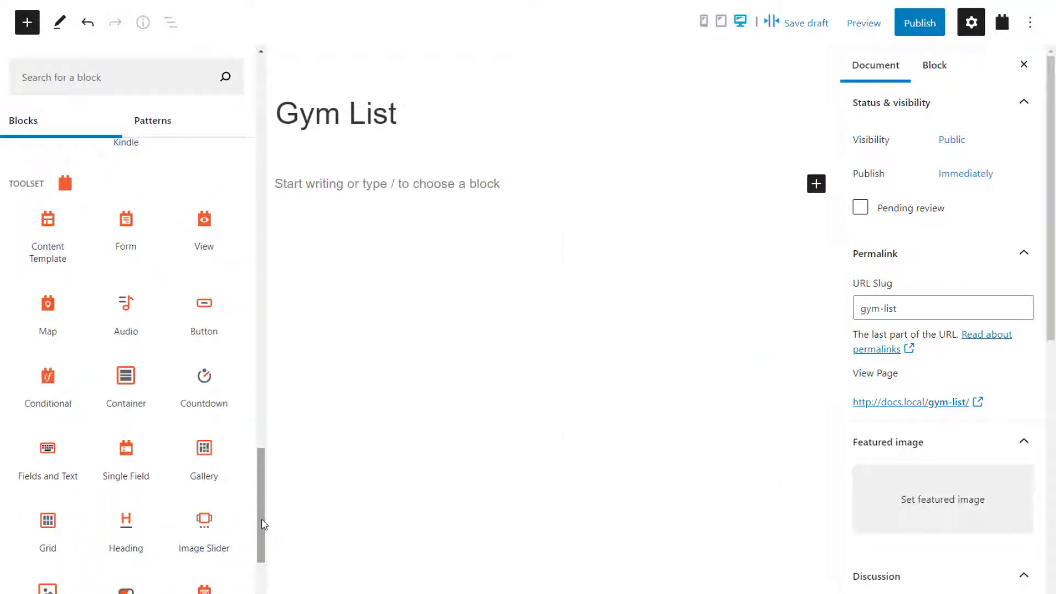
pyautogui.click(205, 231)
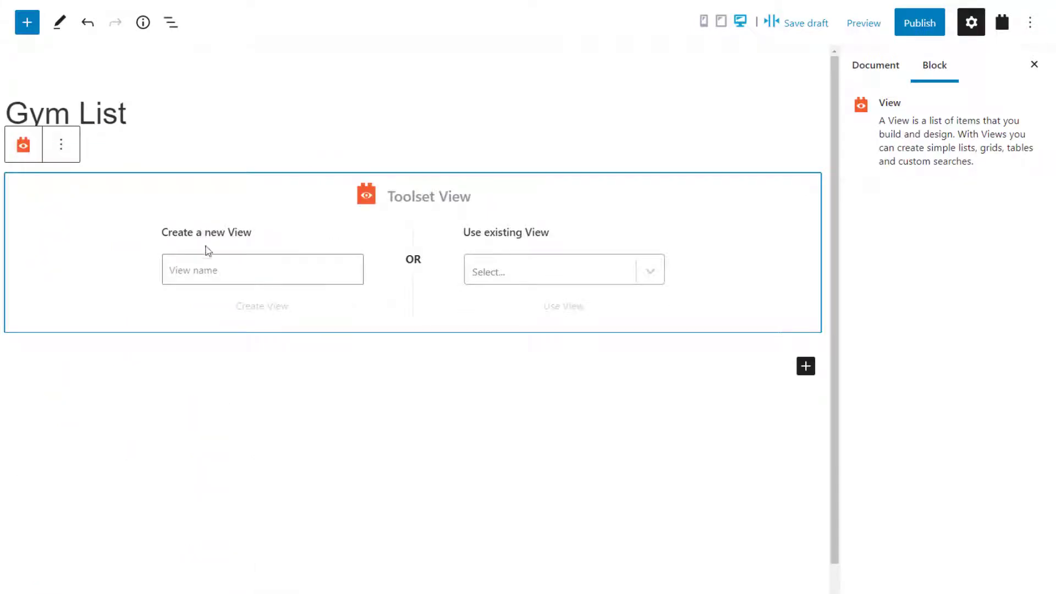
# - Create a View named 'list of my gyms' with the default design, listing Gyms
pyautogui.click(209, 272)
pyautogui.write('list of my gyms')
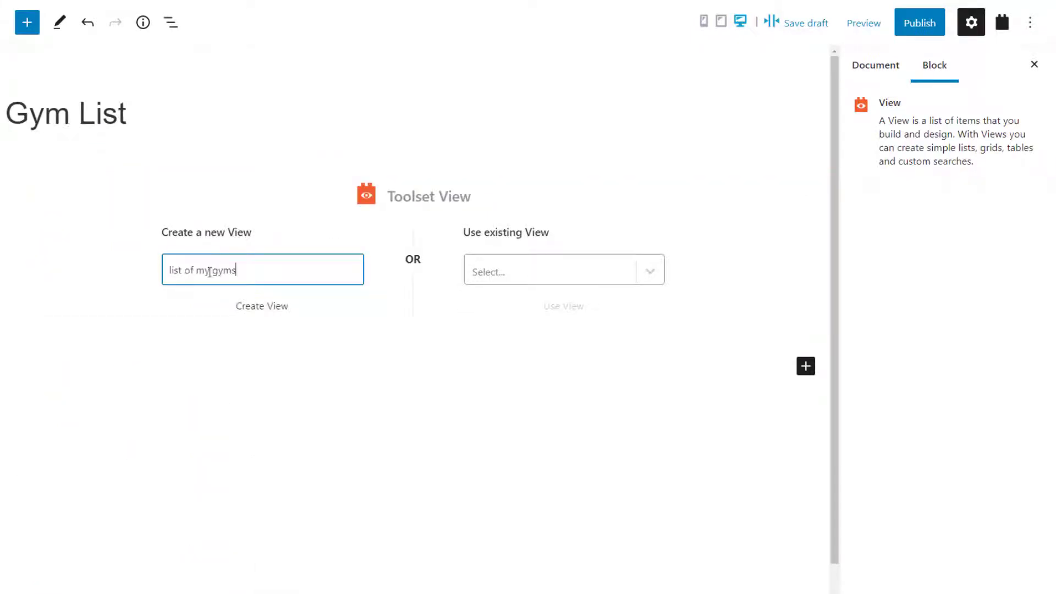
pyautogui.click(265, 310)
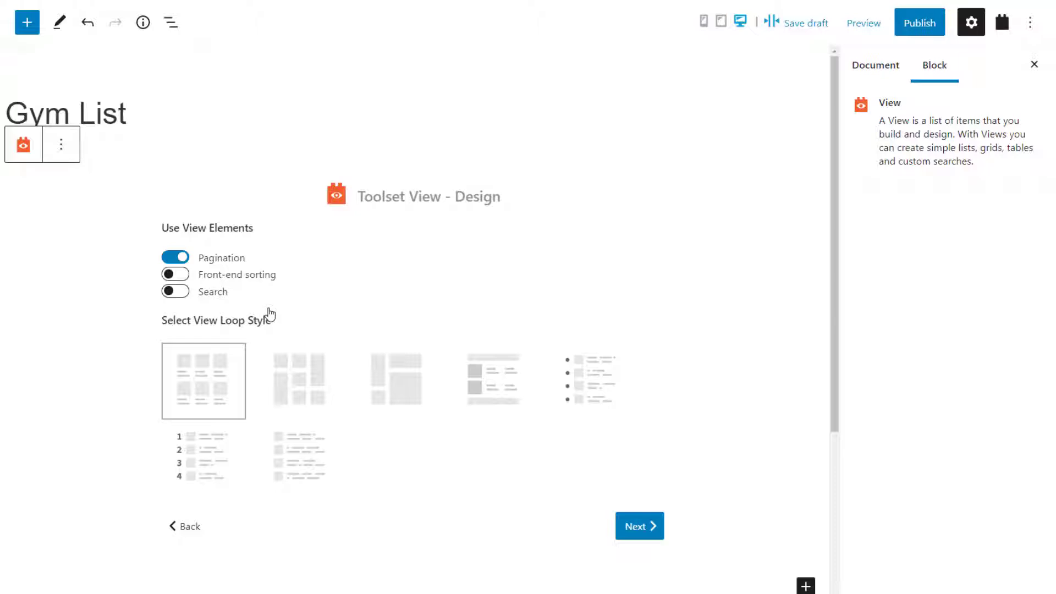
pyautogui.click(628, 525)
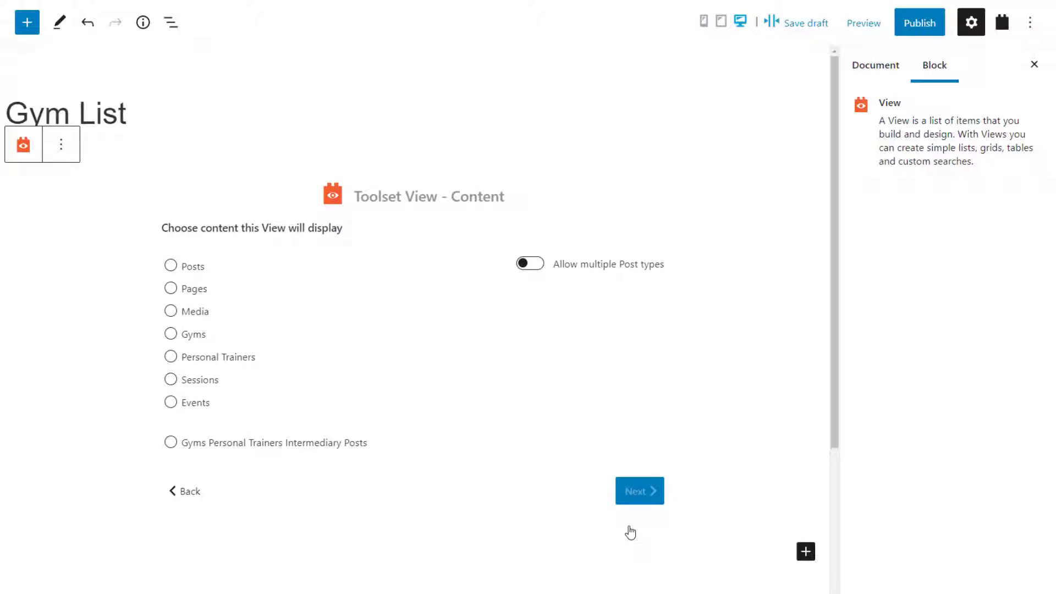
pyautogui.click(198, 336)
pyautogui.click(643, 499)
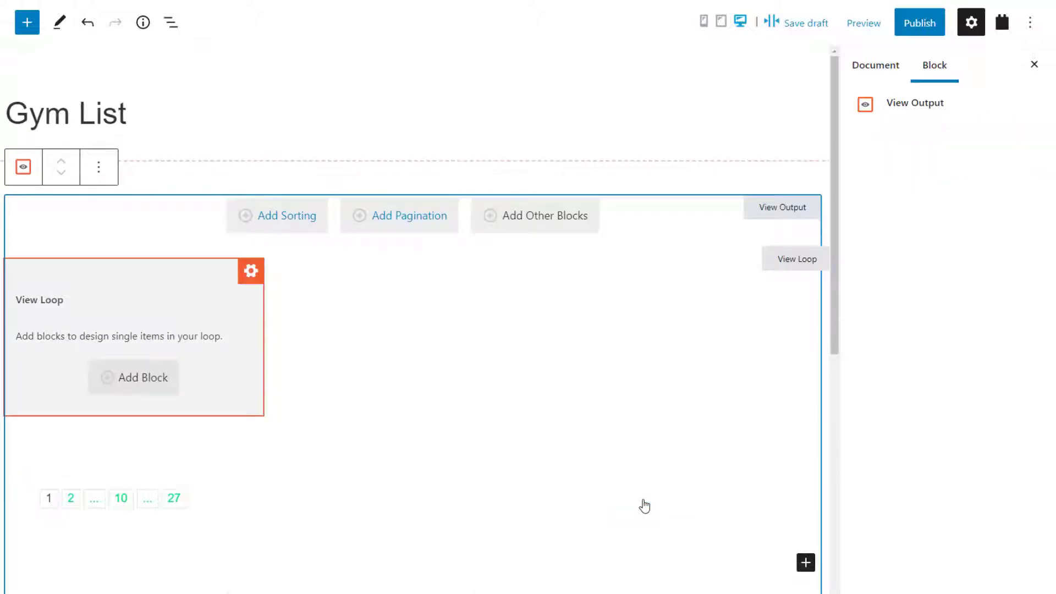
# - Insert a Toolset Heading block into the gym View Loop
pyautogui.click(517, 431)
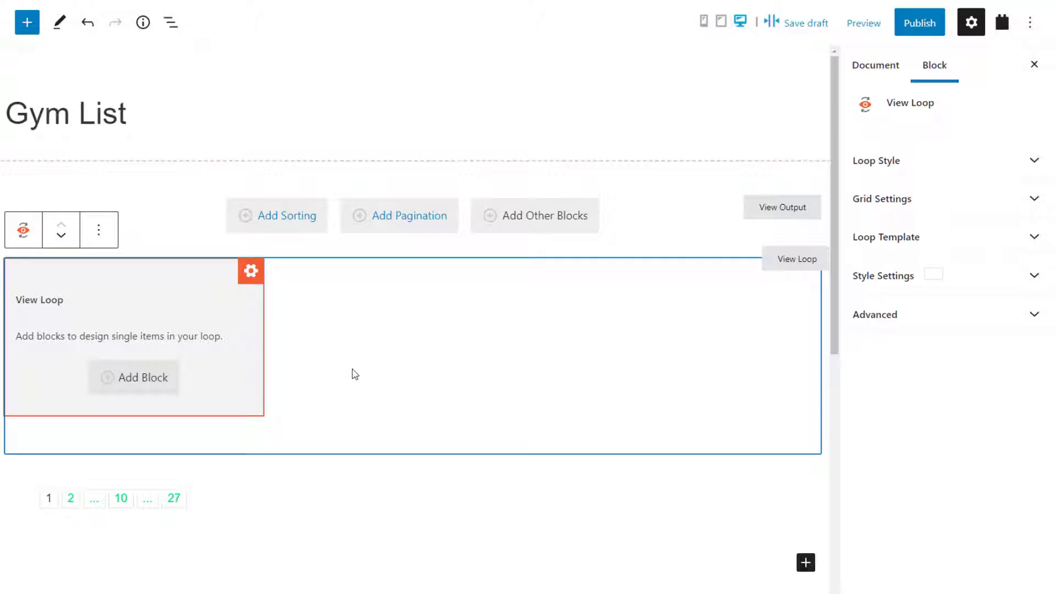
pyautogui.click(142, 378)
pyautogui.write('heading')
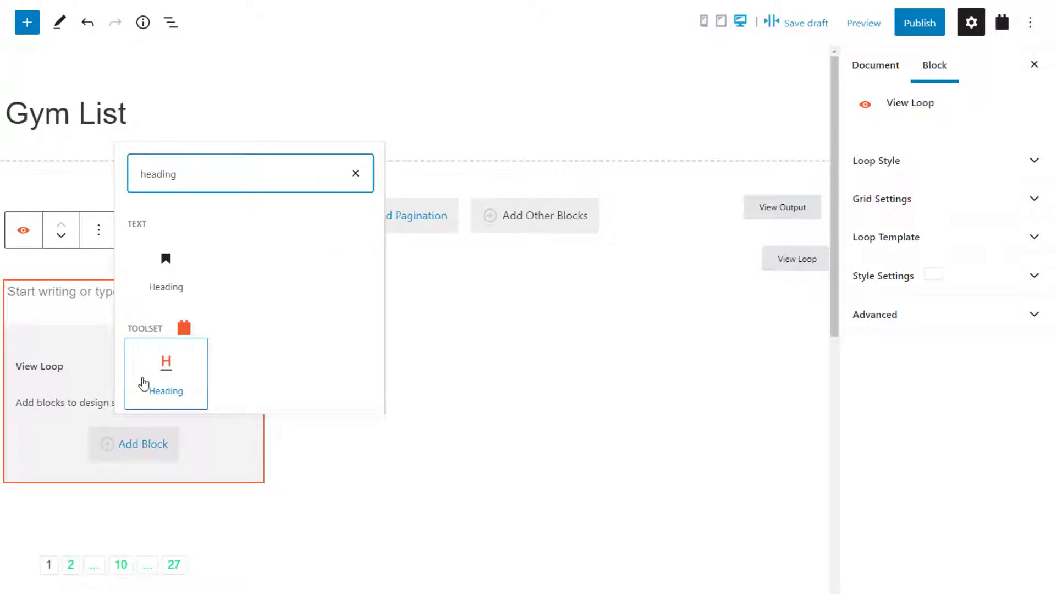
pyautogui.click(173, 373)
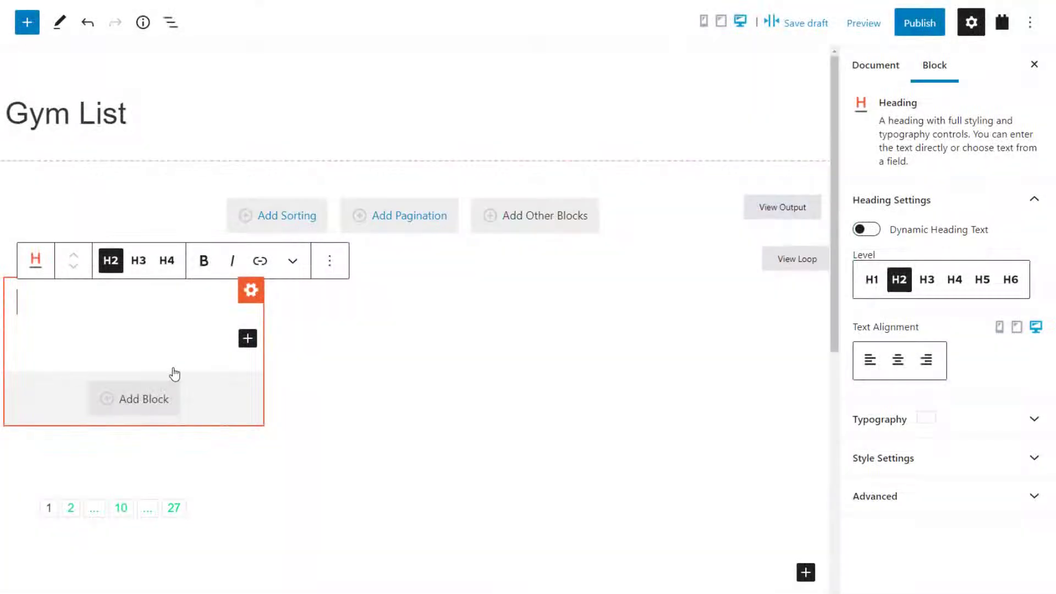
# - Make the heading dynamically show each gym's post title as a link
pyautogui.click(866, 229)
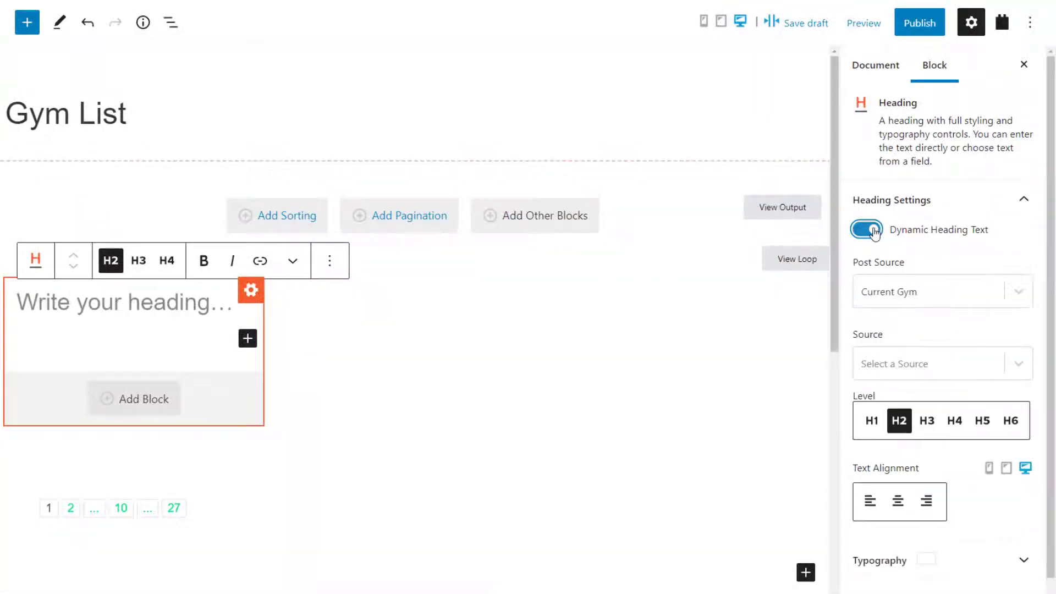
pyautogui.click(905, 361)
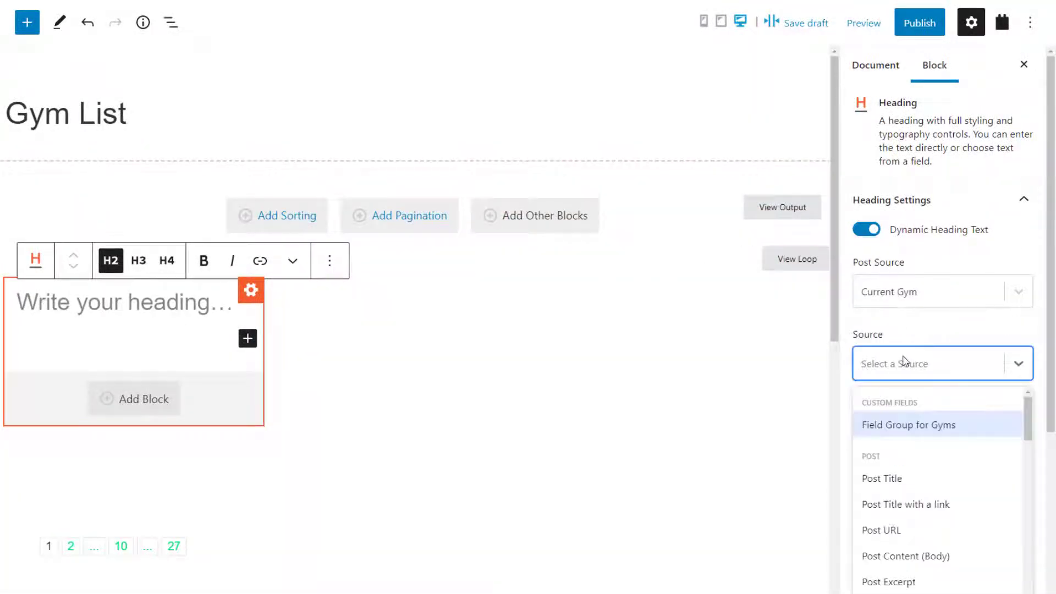
pyautogui.click(908, 511)
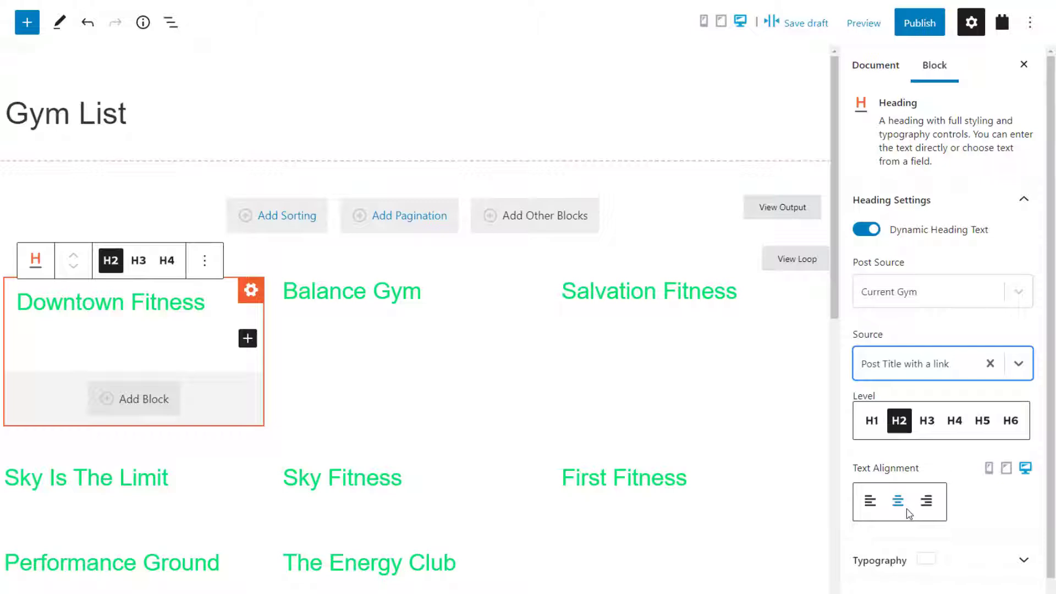
# - Style the gym titles with Large font size, letter spacing 1 and orange text colour
pyautogui.click(910, 561)
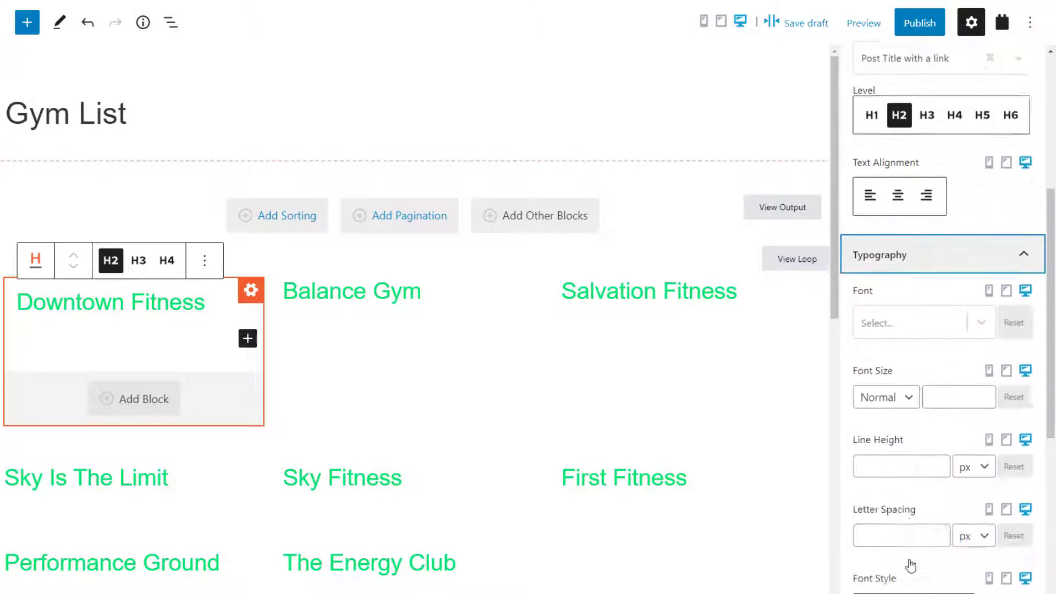
pyautogui.scroll(-2, 911, 566)
pyautogui.click(877, 275)
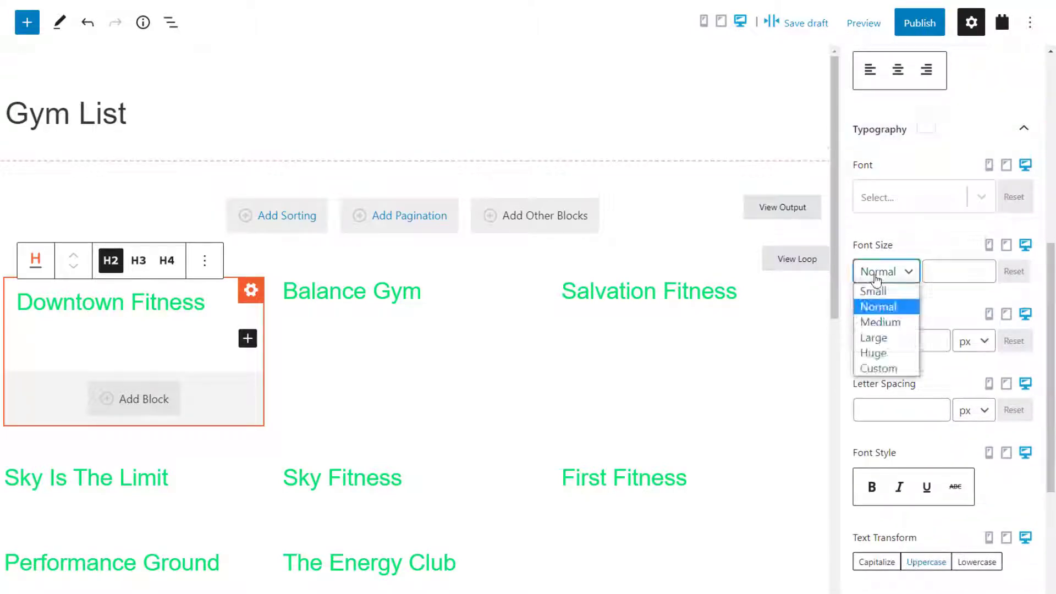
pyautogui.click(874, 338)
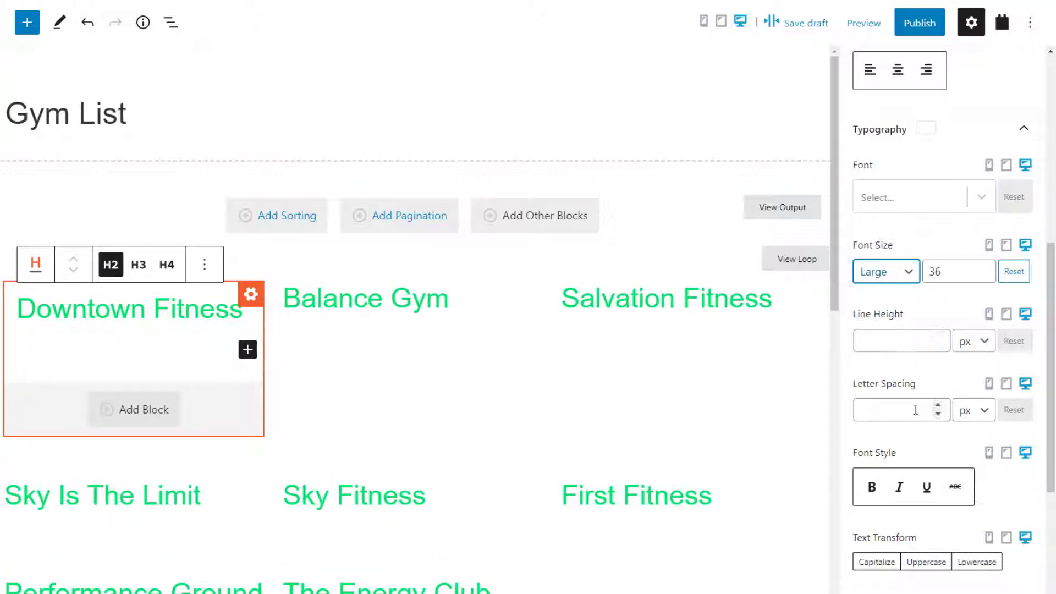
pyautogui.click(938, 408)
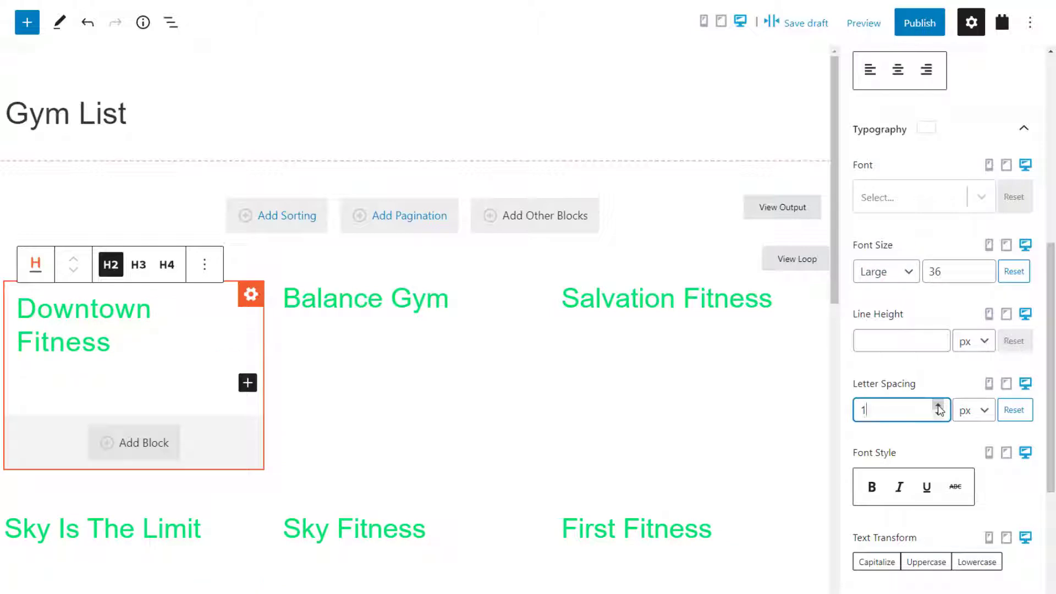
pyautogui.scroll(-5, 938, 410)
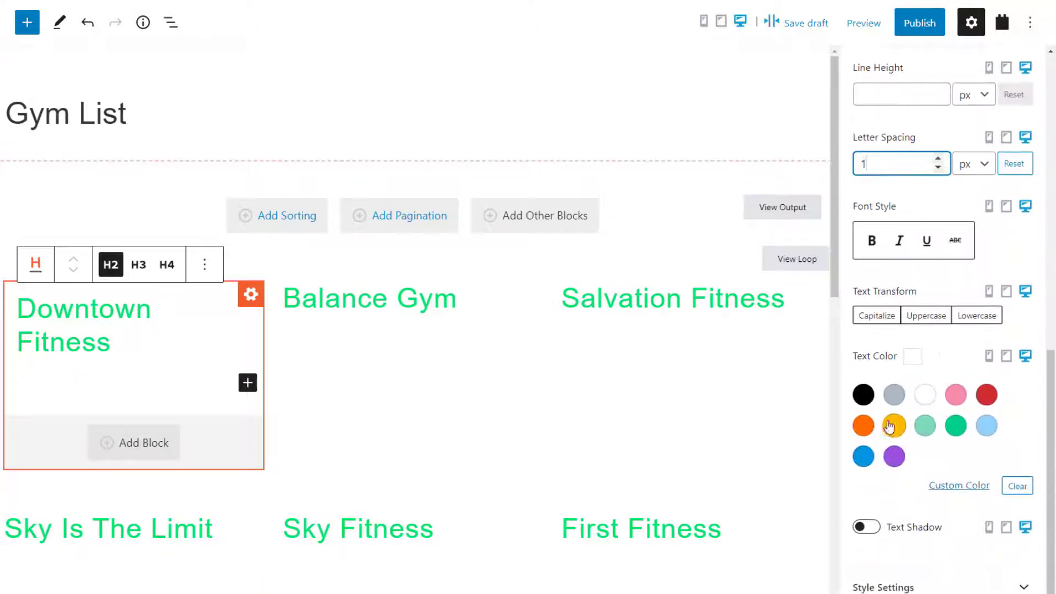
pyautogui.click(864, 426)
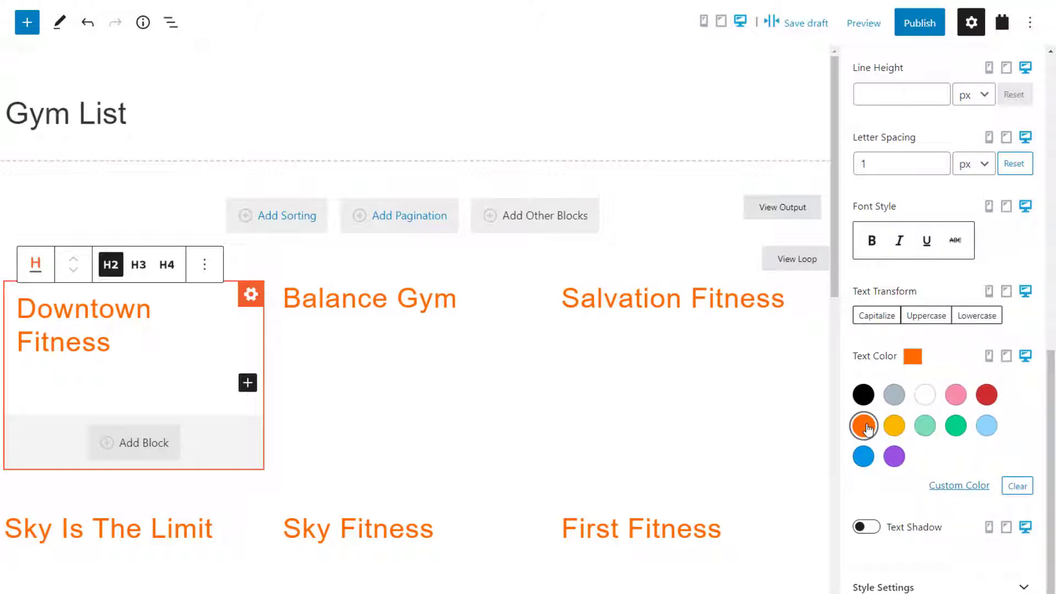
# - Insert a Toolset Image block showing each gym's Gym Photo from the Field Group for Gyms
pyautogui.click(141, 443)
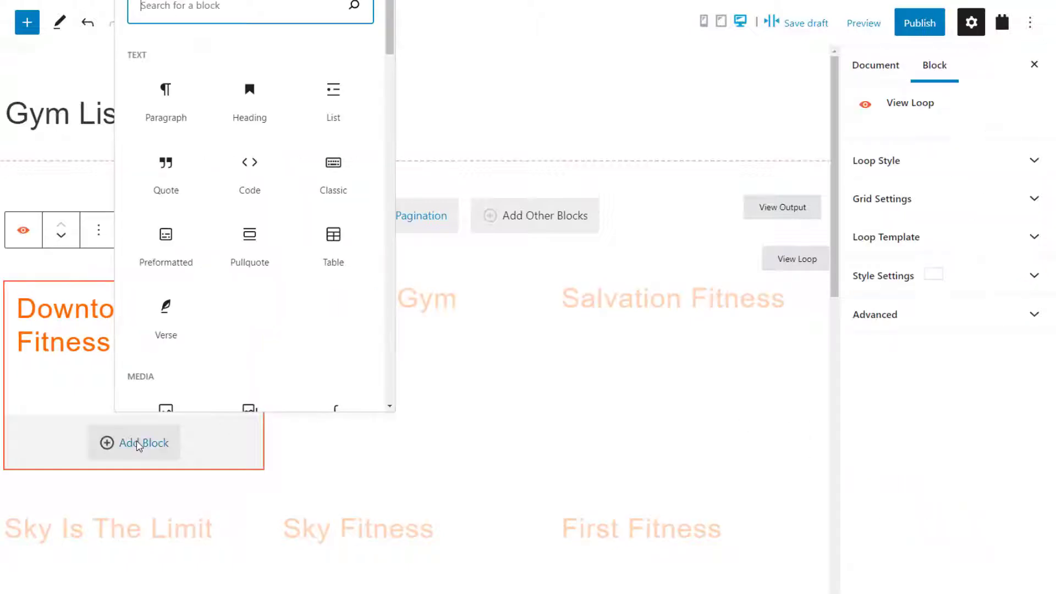
pyautogui.write('image')
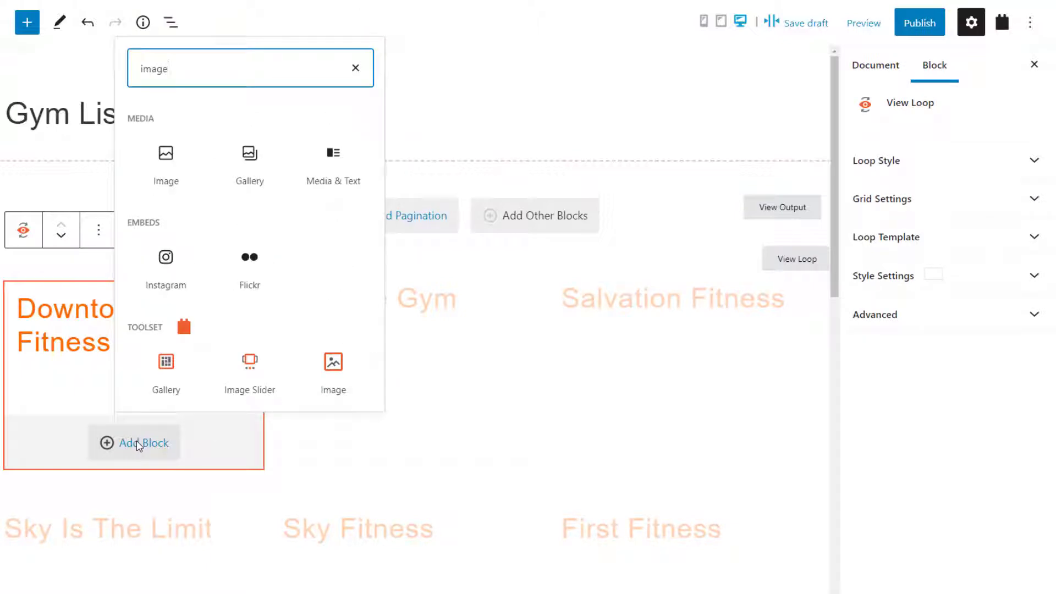
pyautogui.click(332, 364)
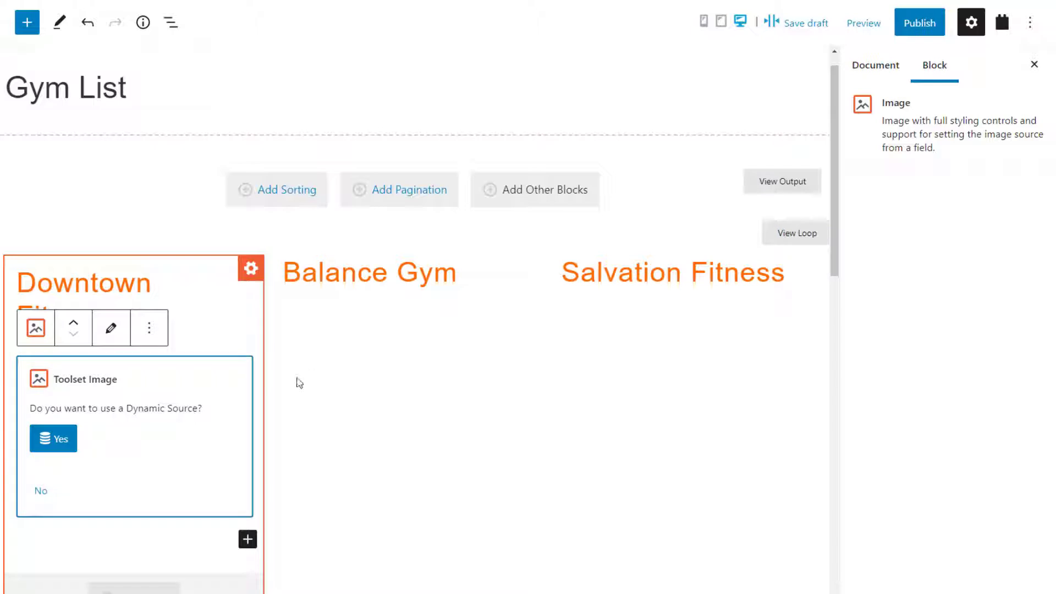
pyautogui.click(59, 438)
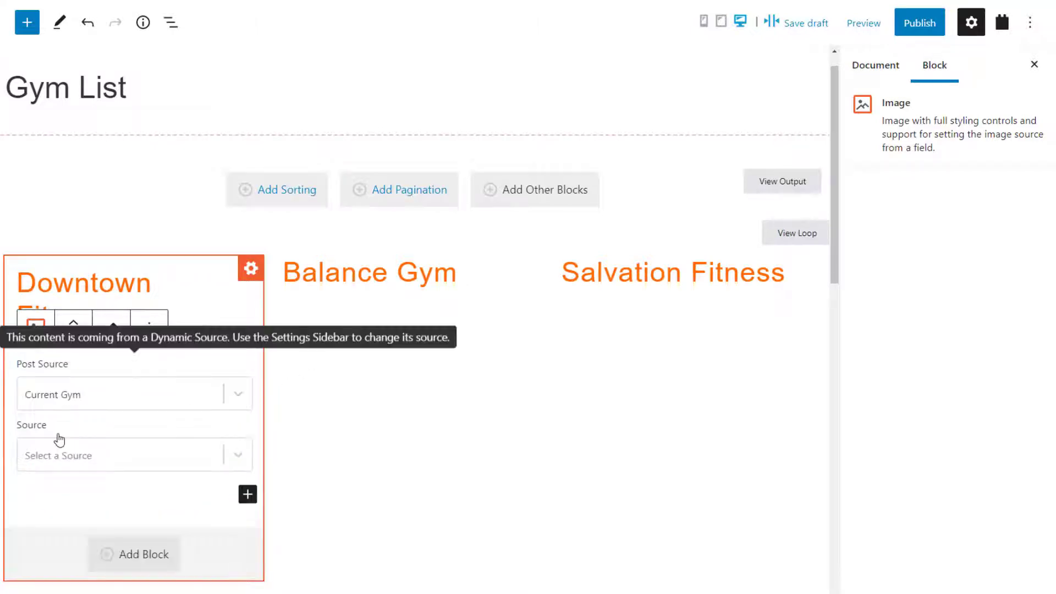
pyautogui.click(99, 450)
pyautogui.click(86, 516)
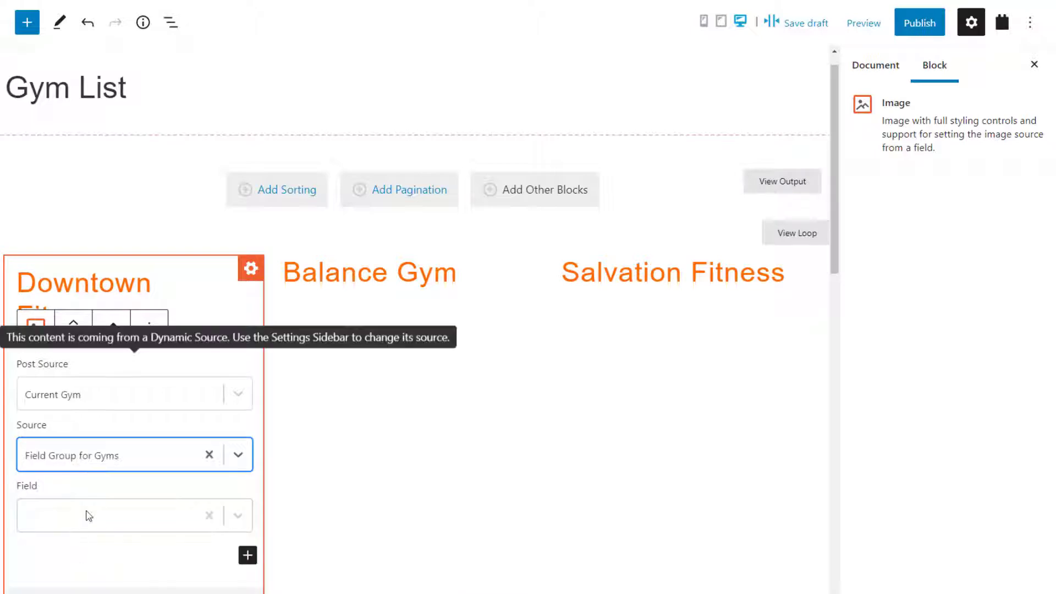
pyautogui.click(88, 520)
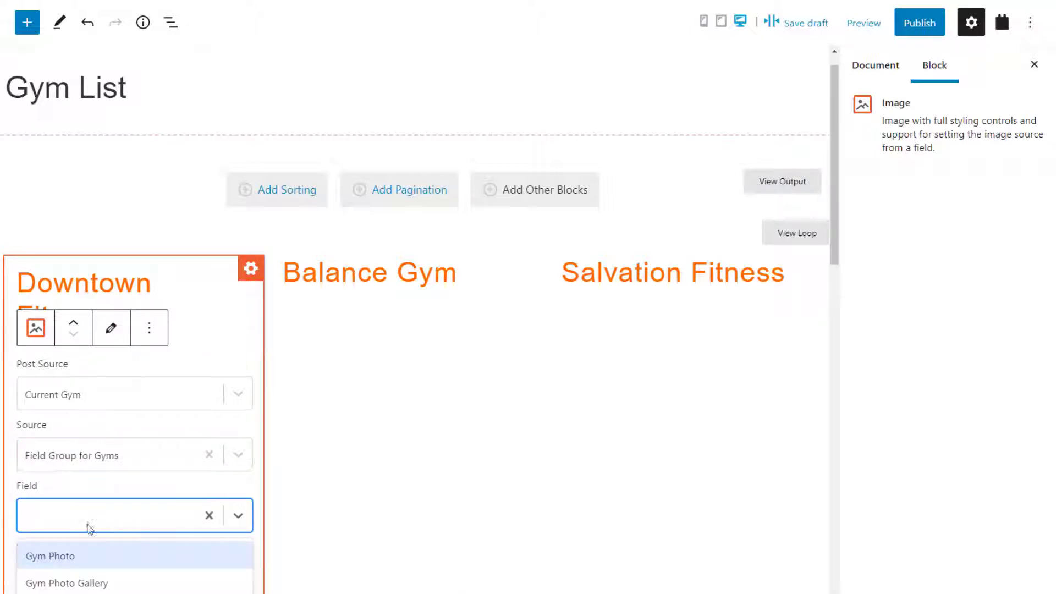
pyautogui.click(82, 556)
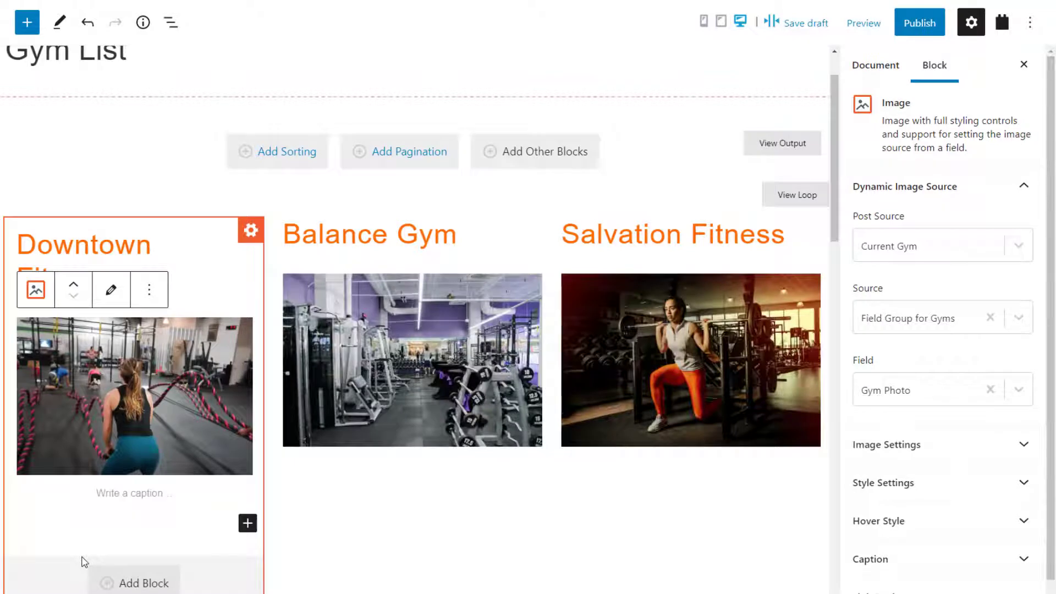
pyautogui.scroll(-2, 381, 474)
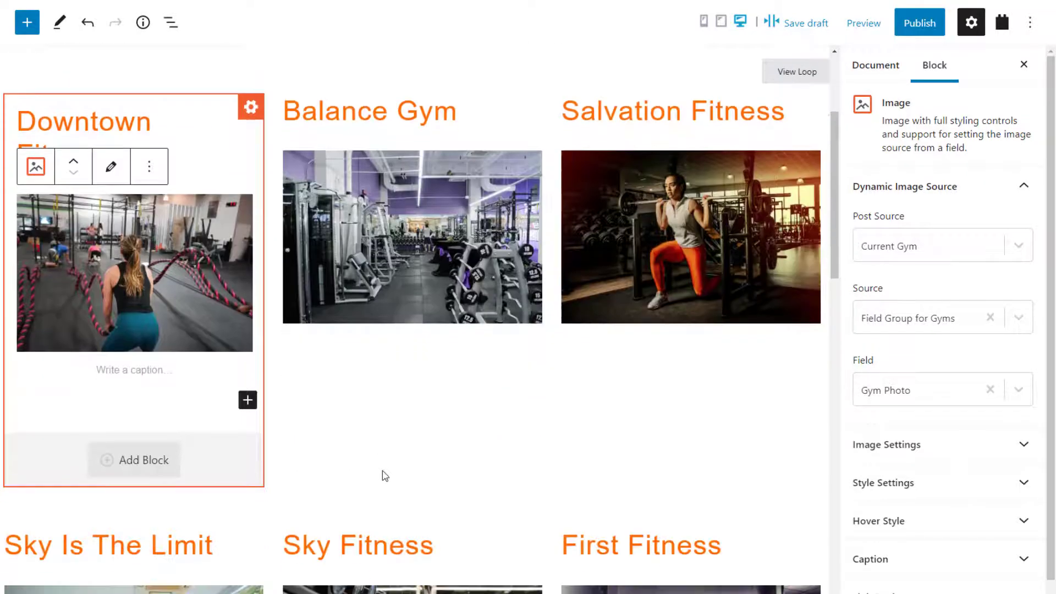
# - Give the gym photos a 2 px border and a 5 px border radius
pyautogui.click(891, 494)
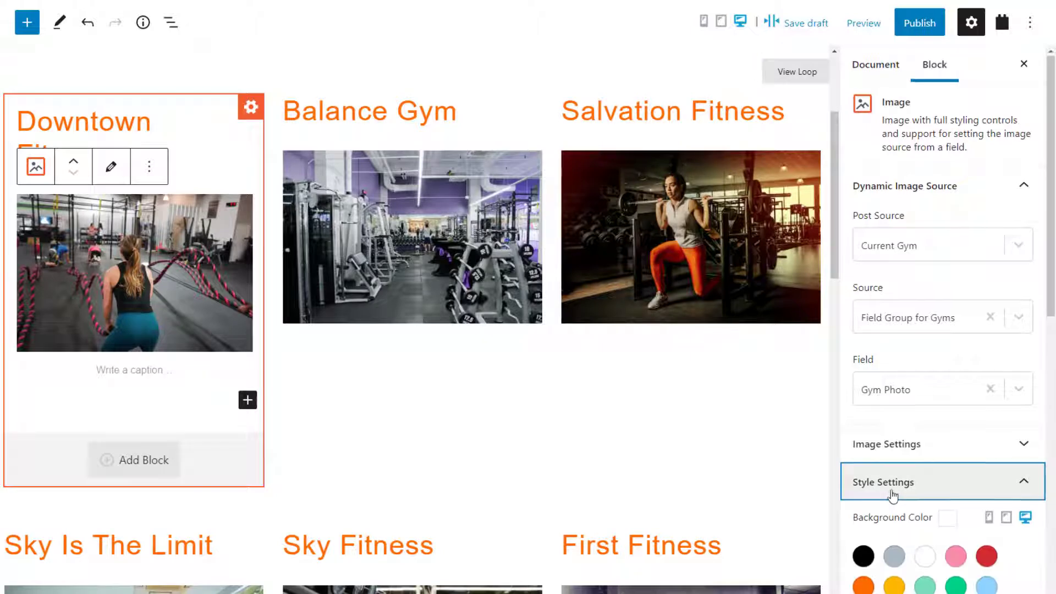
pyautogui.scroll(-8, 892, 494)
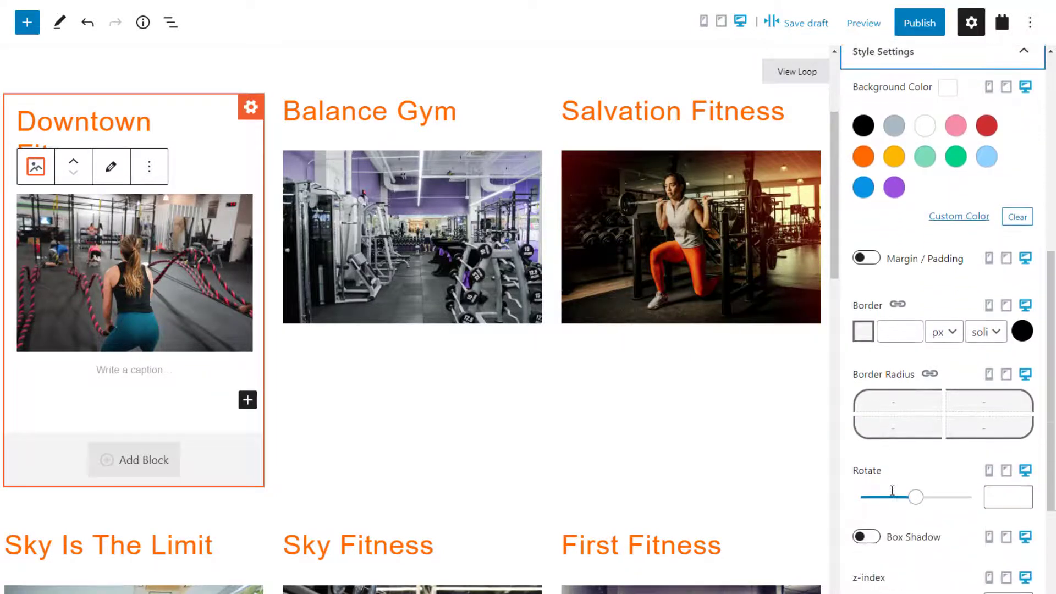
pyautogui.click(916, 328)
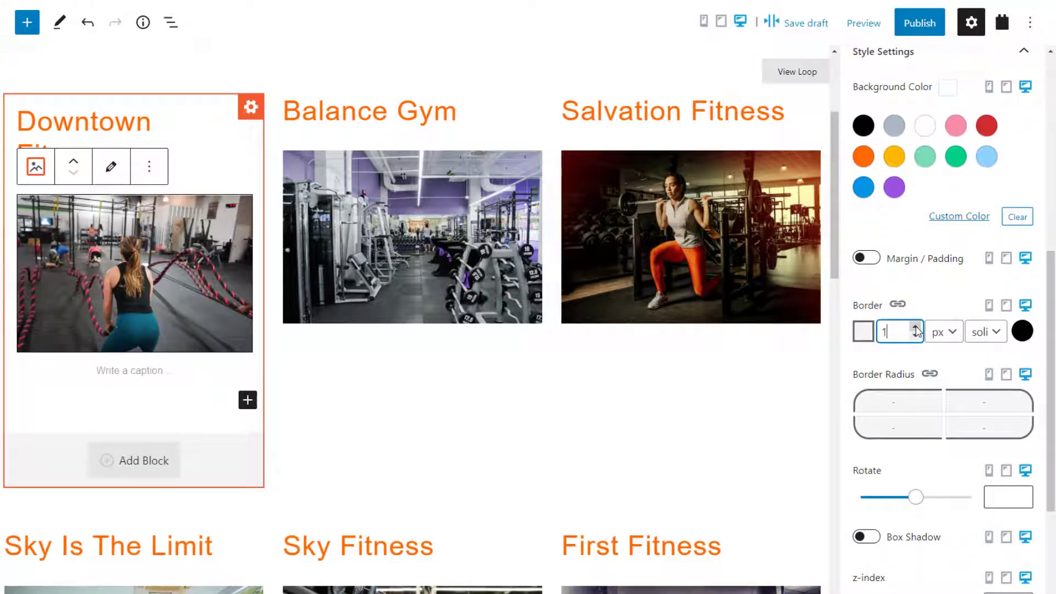
pyautogui.click(916, 327)
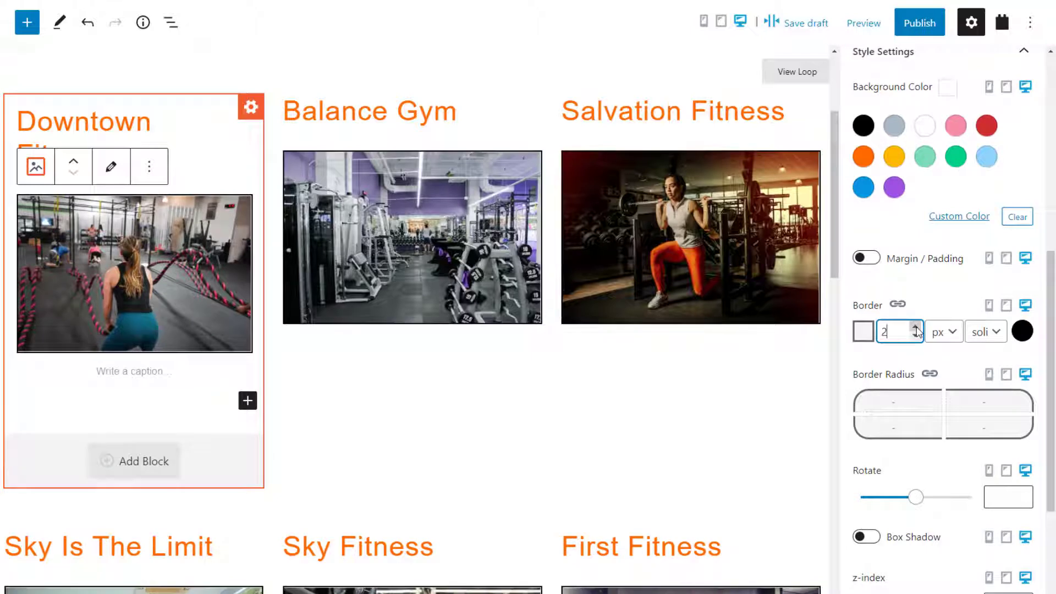
pyautogui.click(900, 402)
pyautogui.write('5')
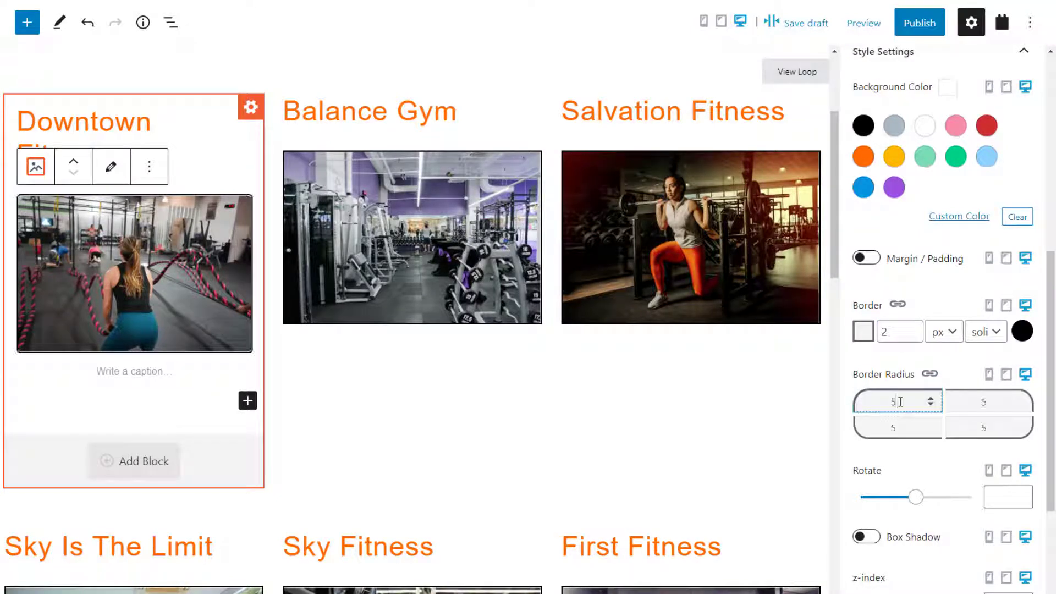
pyautogui.click(947, 373)
# - Set the photos' hover style to a 109 scale zoom
pyautogui.scroll(-1, 946, 371)
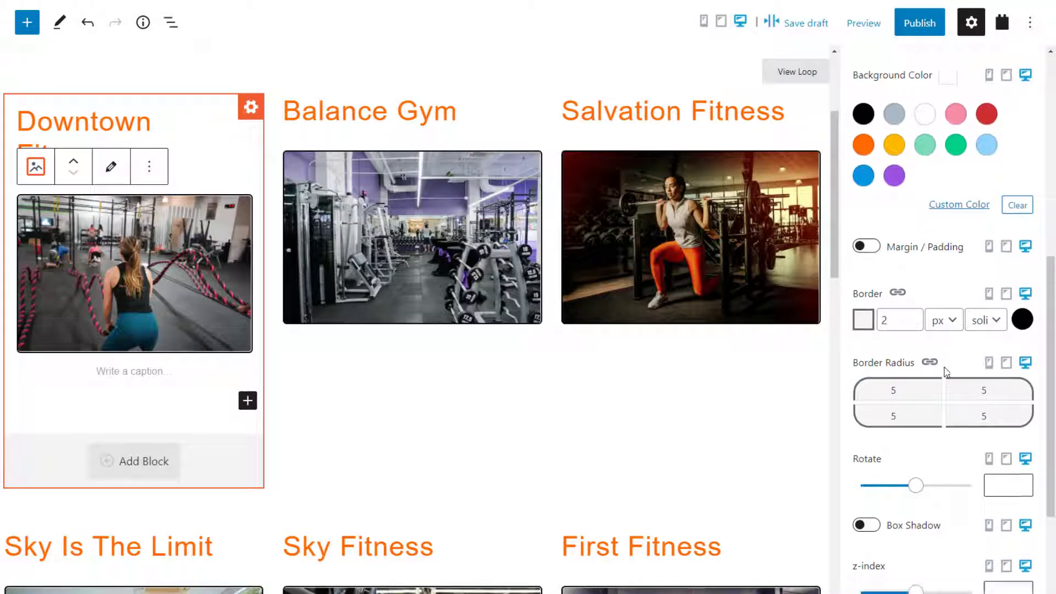
pyautogui.scroll(-4, 945, 372)
pyautogui.click(943, 487)
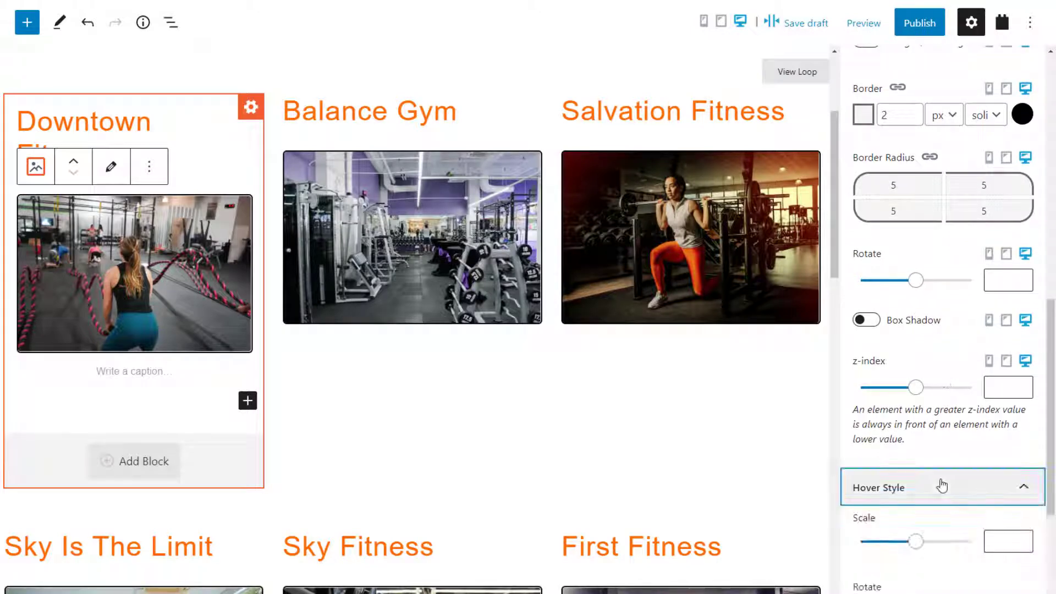
pyautogui.scroll(-5, 941, 484)
pyautogui.moveTo(916, 291); pyautogui.dragTo(922, 295)
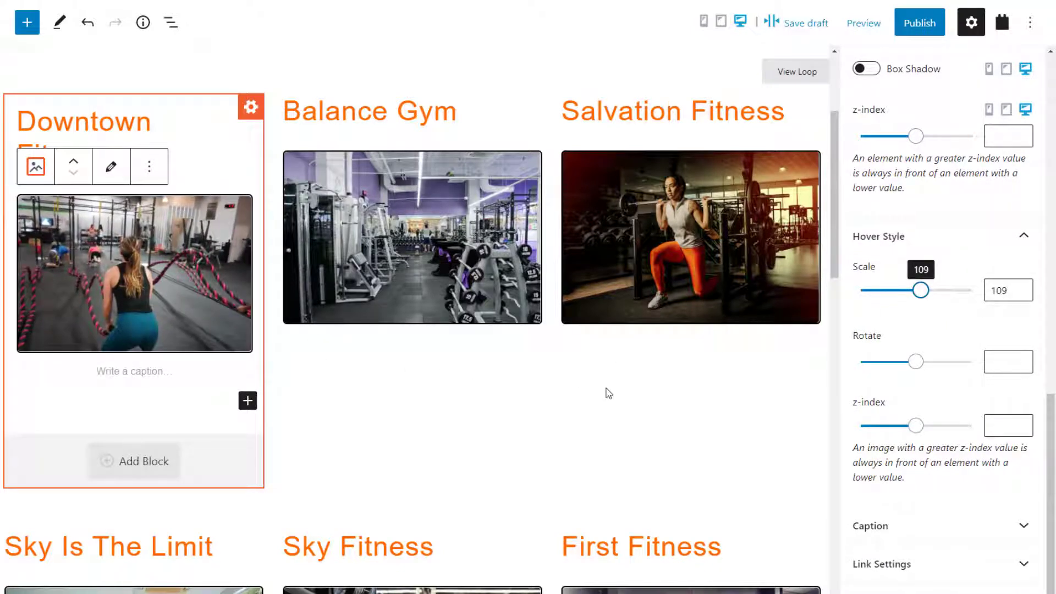
# - Link each gym photo dynamically to its gym's Post URL
pyautogui.click(900, 562)
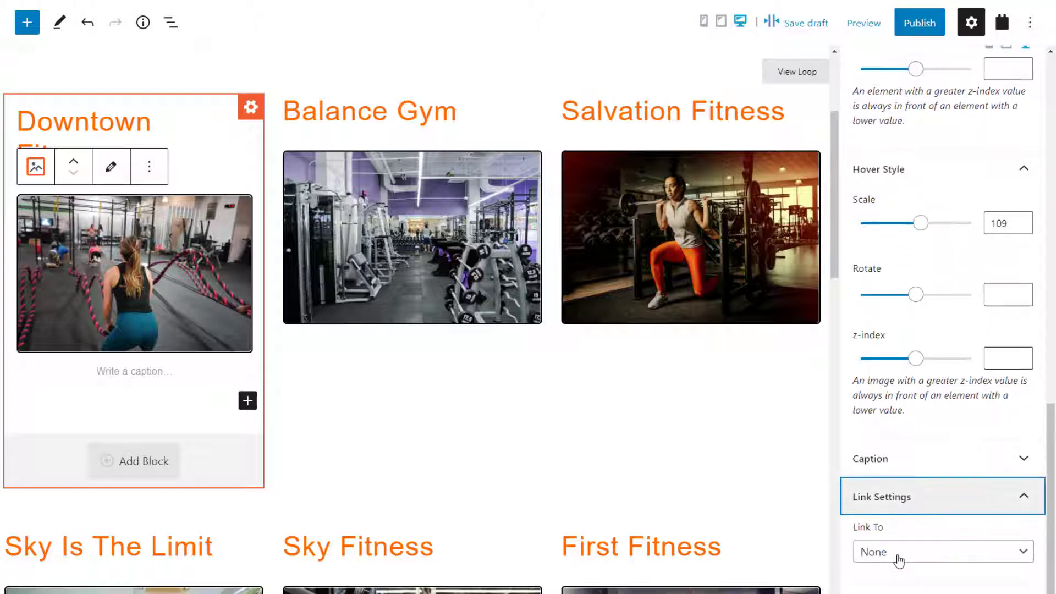
pyautogui.click(899, 559)
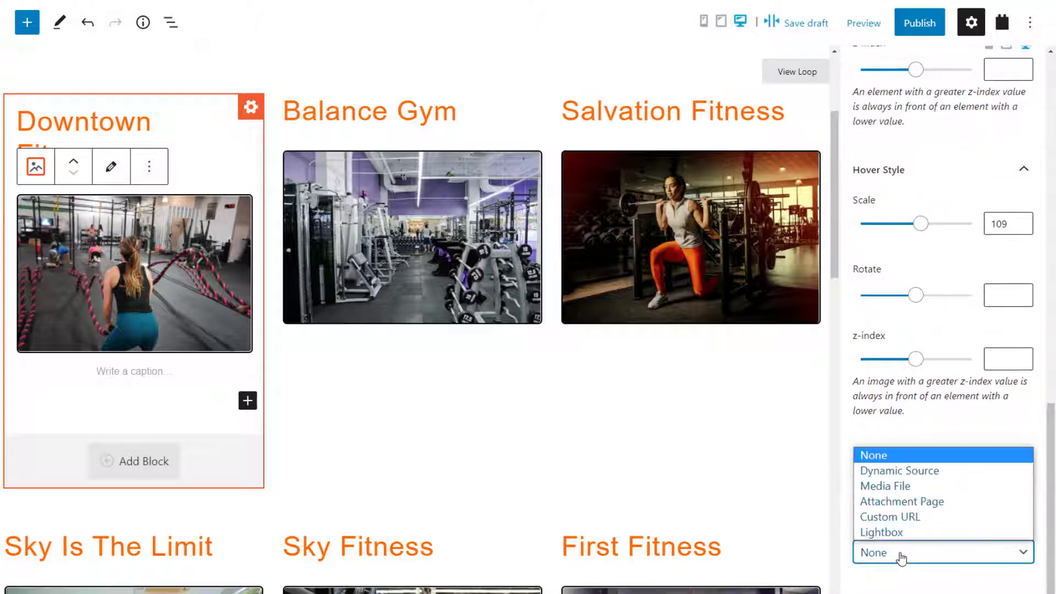
pyautogui.click(917, 472)
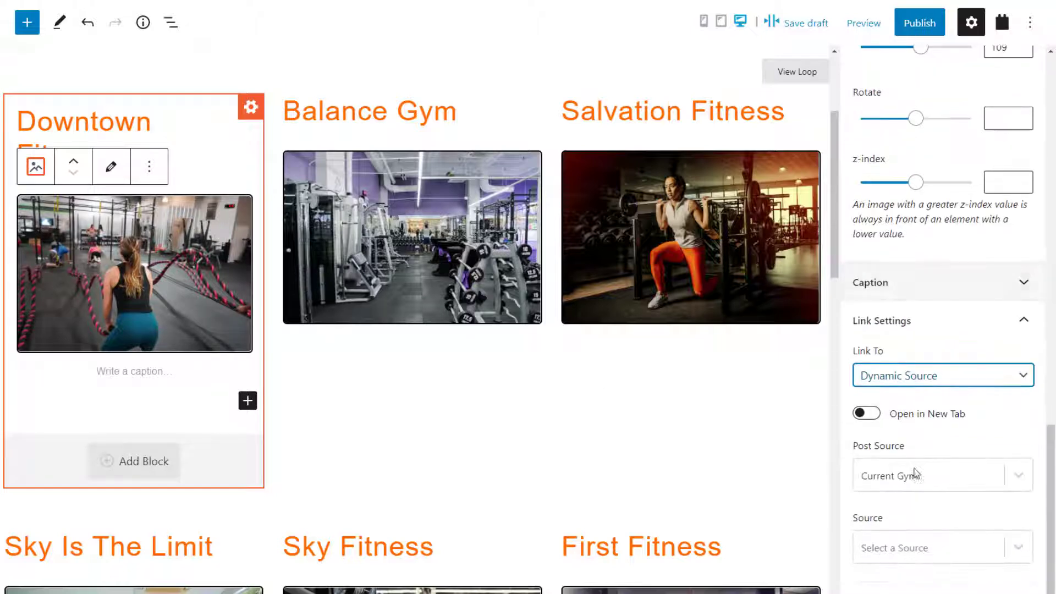
pyautogui.click(914, 549)
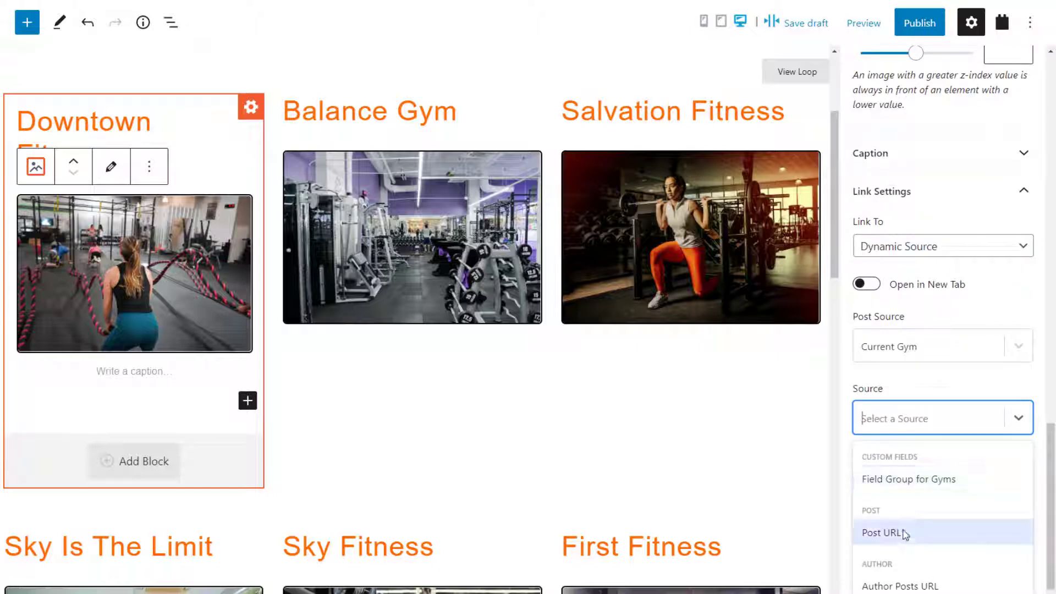
pyautogui.click(905, 533)
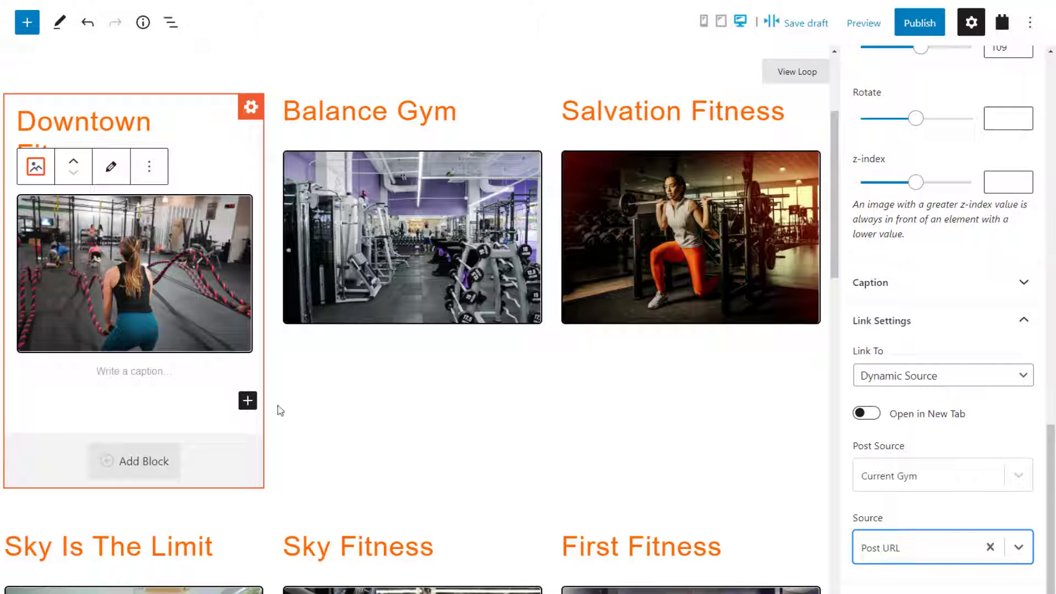
pyautogui.click(248, 400)
# - Add a Single Field block showing Gym Types as term archive links, and publish the page
pyautogui.write('singl')
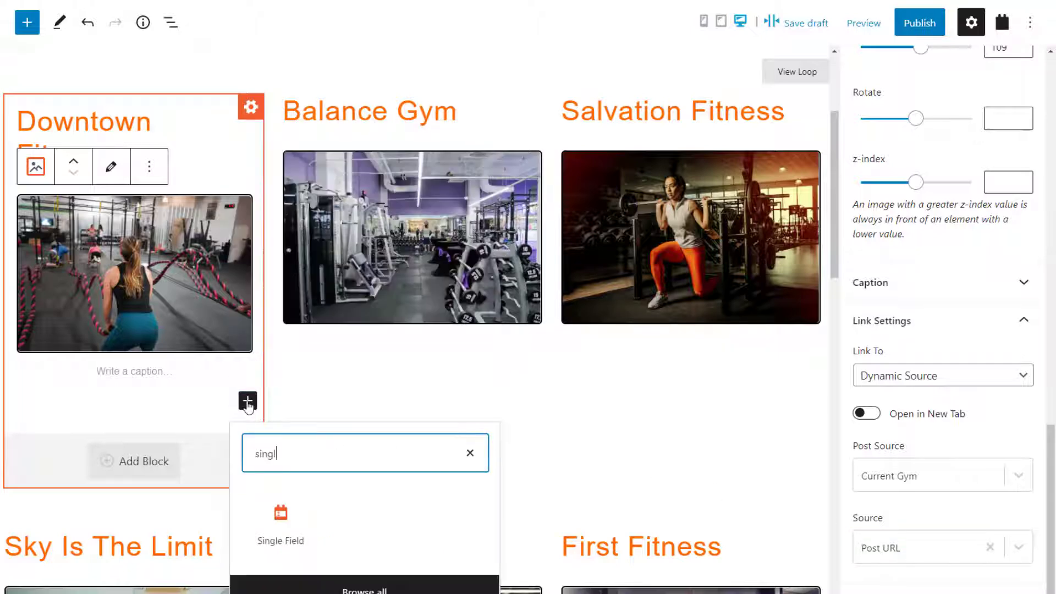
pyautogui.click(282, 520)
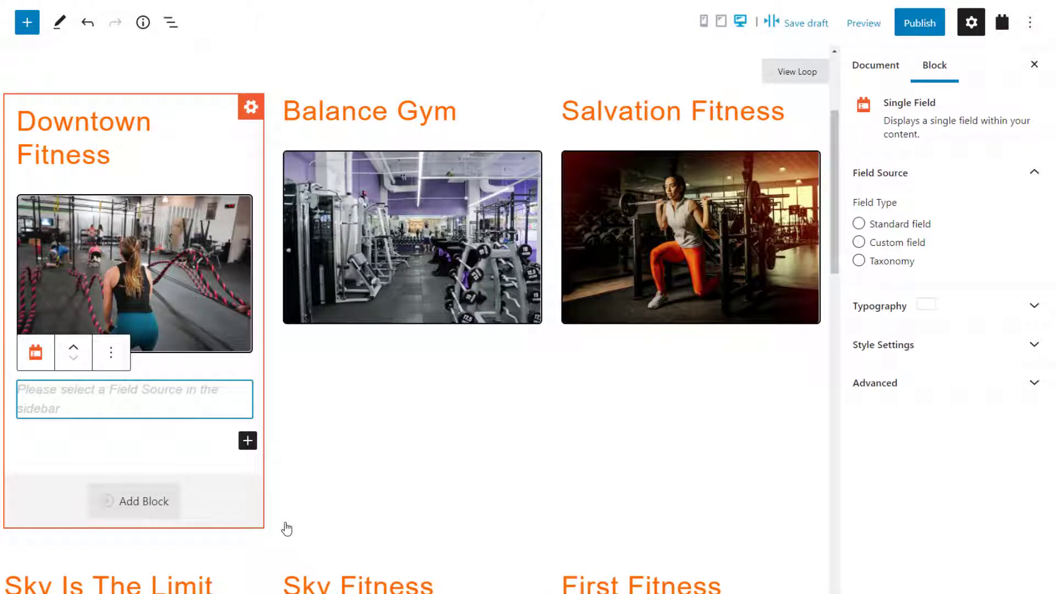
pyautogui.click(887, 262)
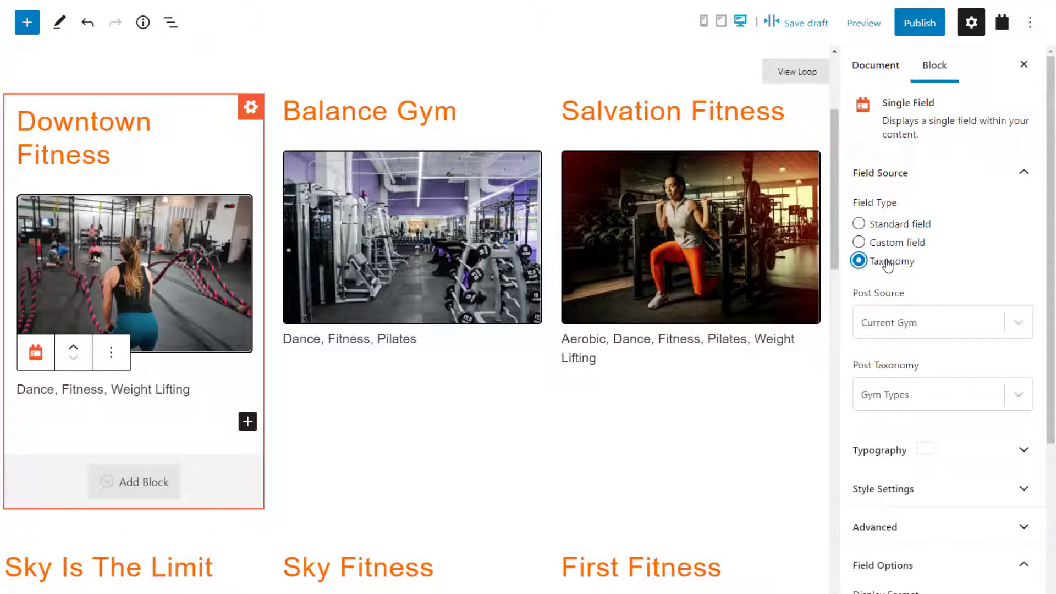
pyautogui.scroll(-5, 909, 365)
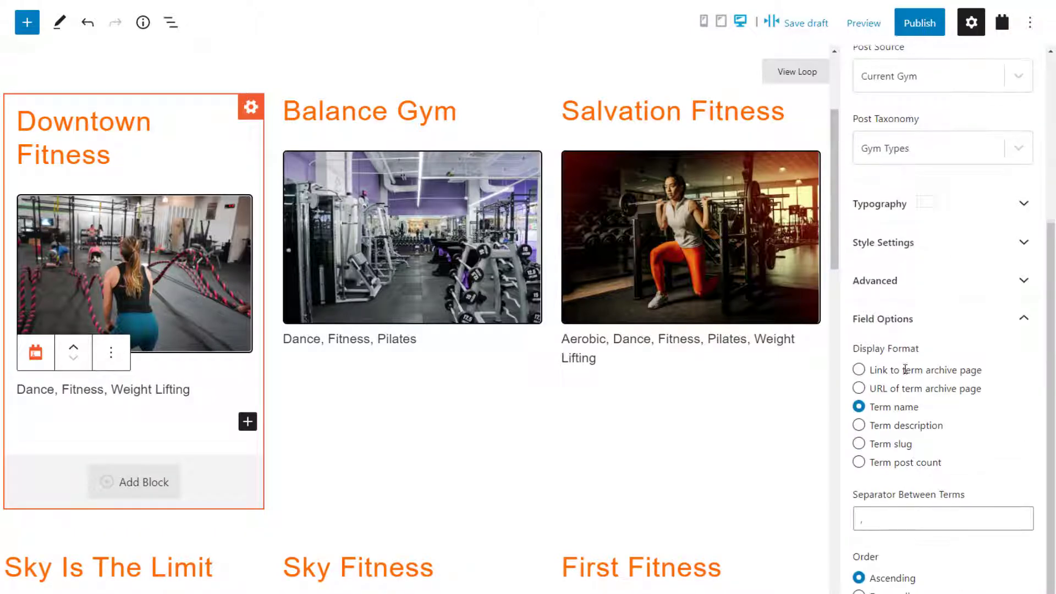
pyautogui.click(896, 373)
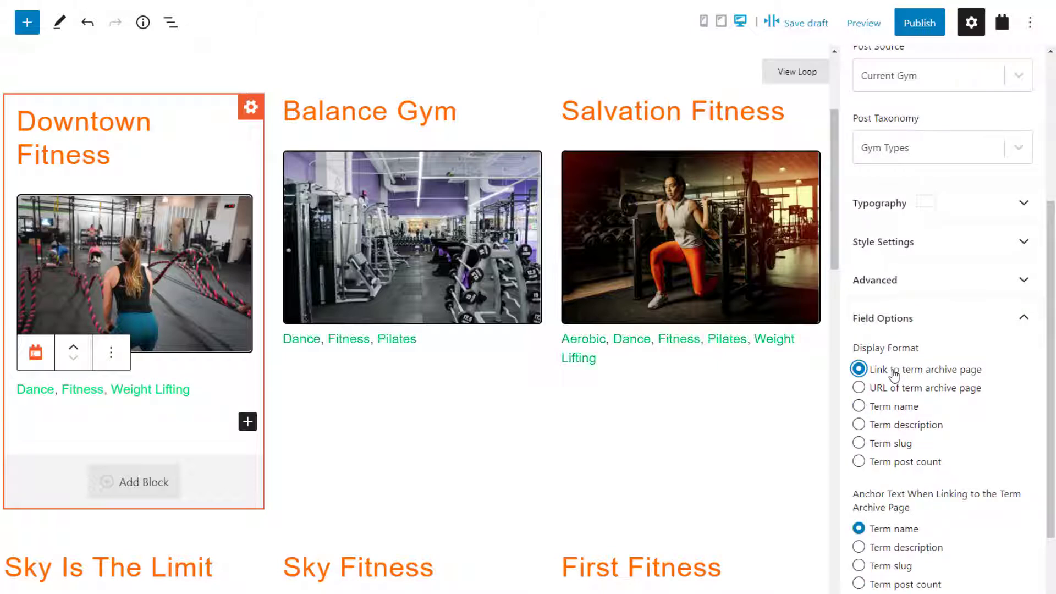
pyautogui.click(916, 24)
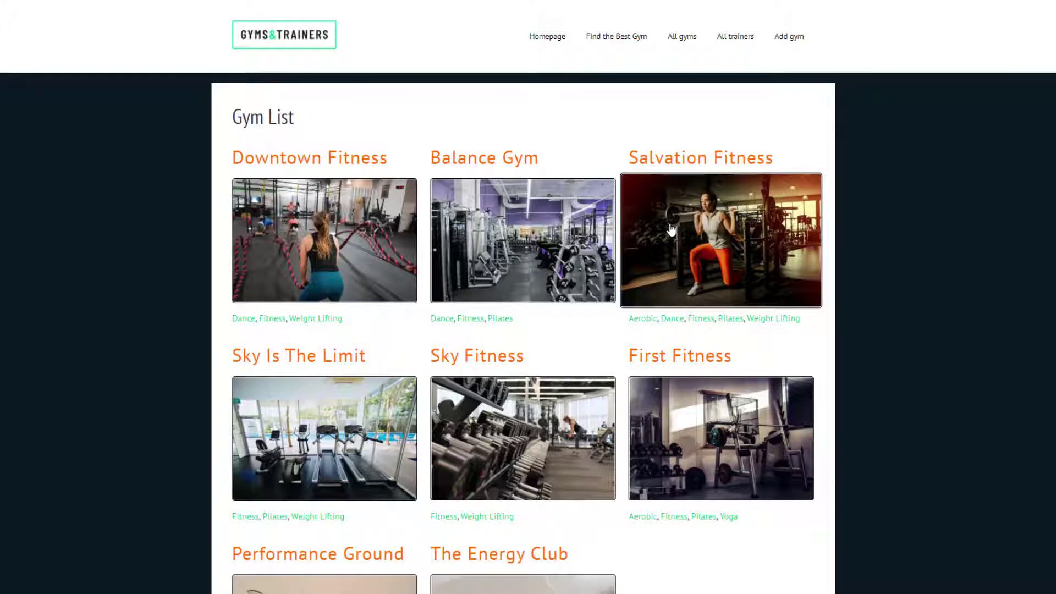
# - On the live site, open the Fitness gym type archive, then filter the Gym List to Yoga
pyautogui.click(702, 319)
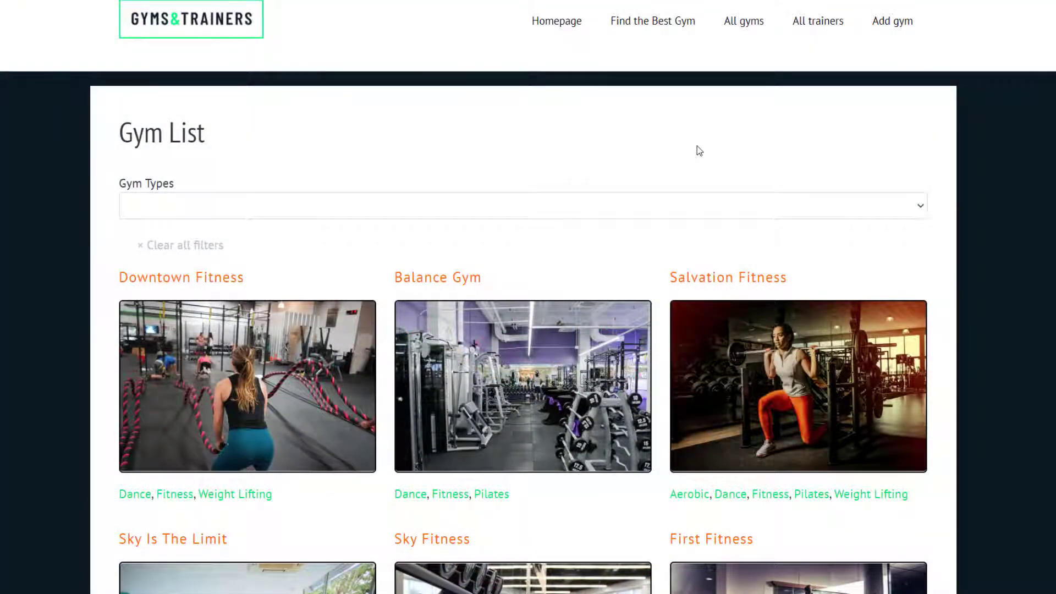
pyautogui.click(619, 207)
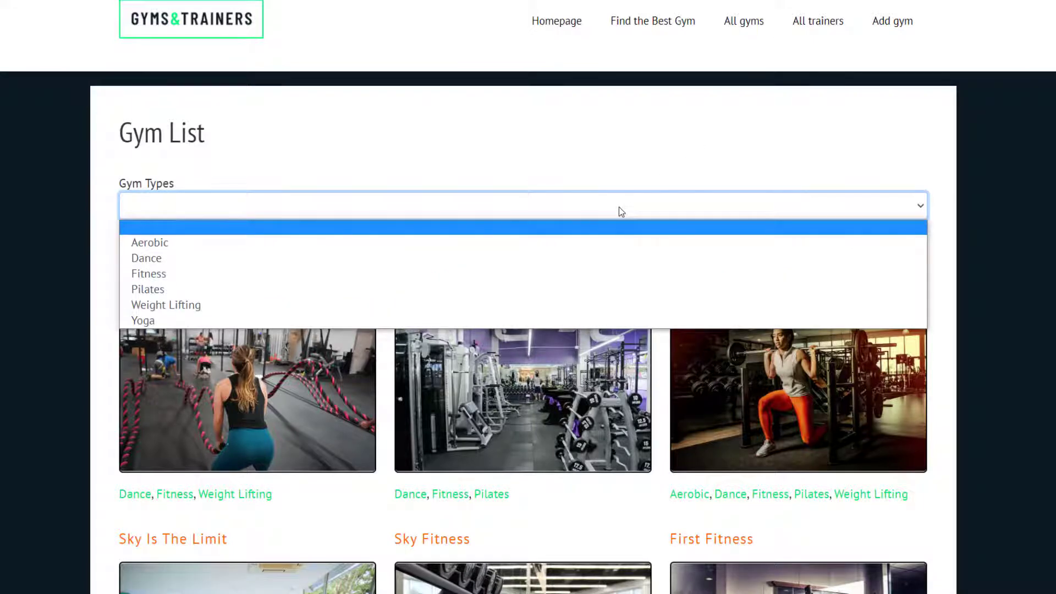
pyautogui.click(592, 321)
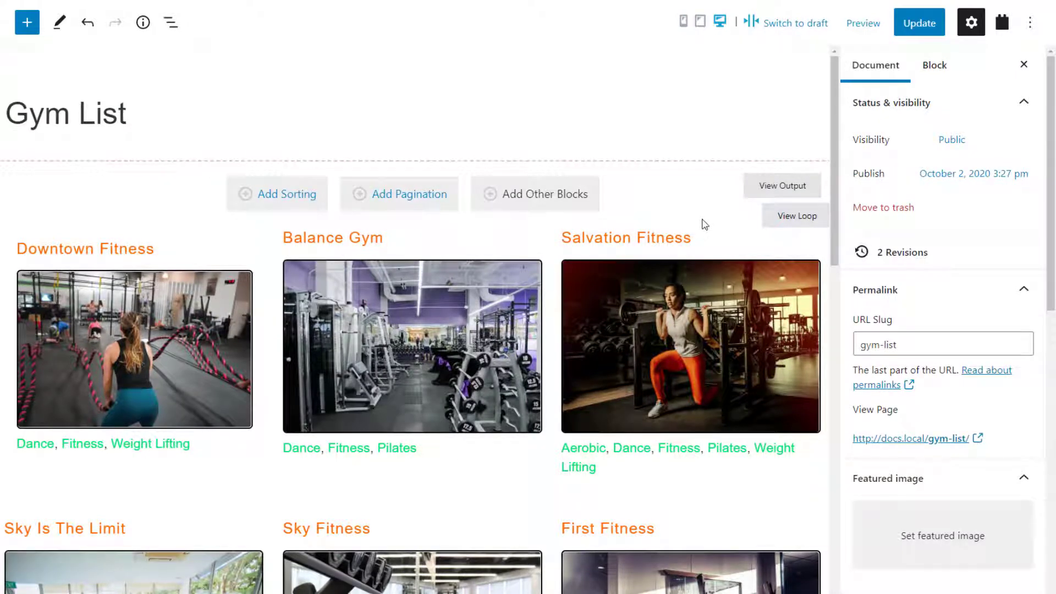
# - Select the gym list View and enable its Search section
pyautogui.click(170, 22)
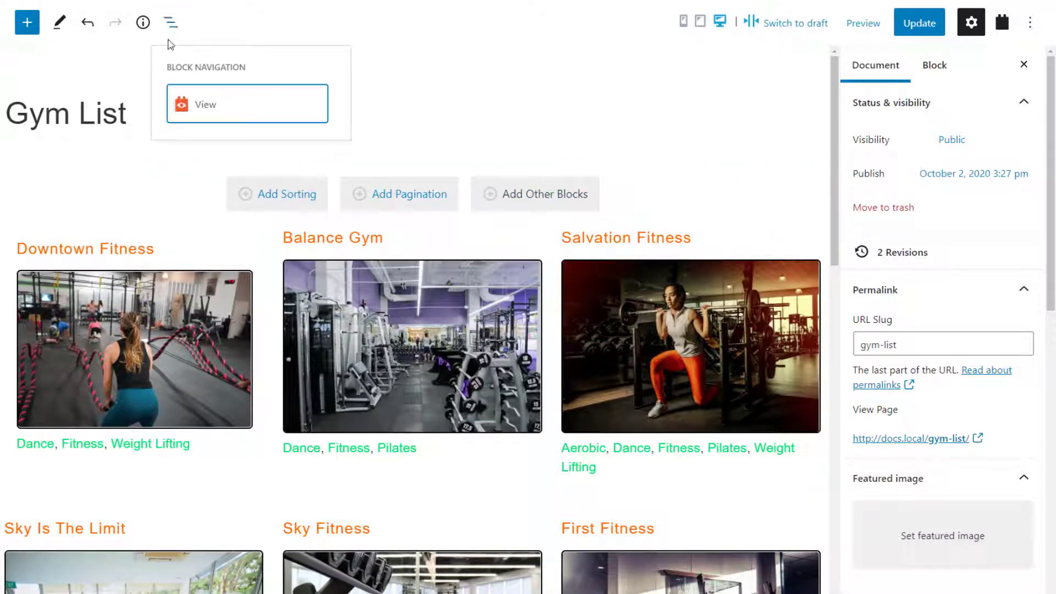
pyautogui.click(187, 103)
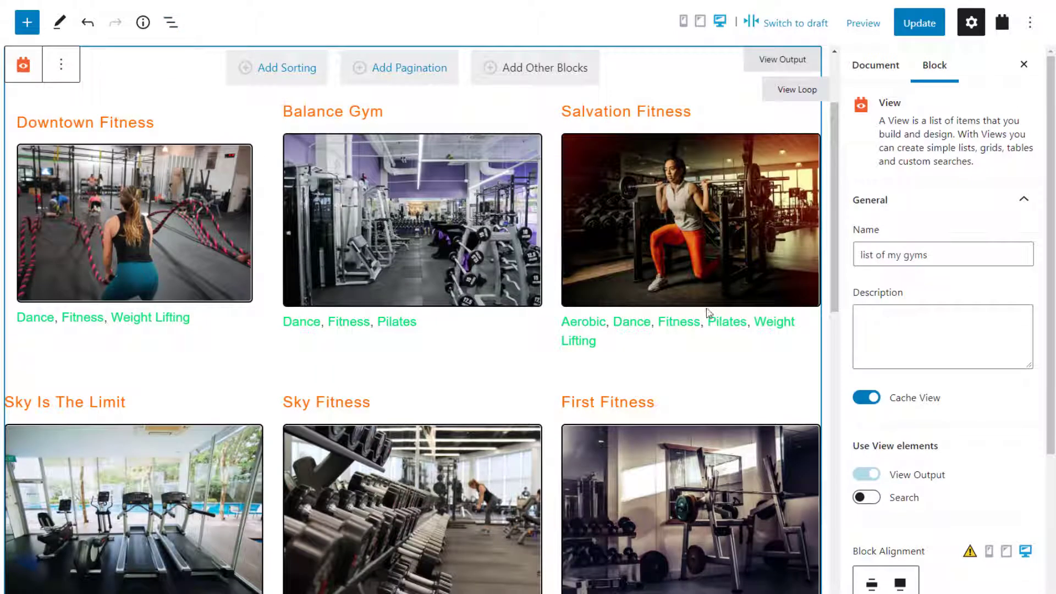
pyautogui.scroll(-4, 863, 426)
pyautogui.click(872, 273)
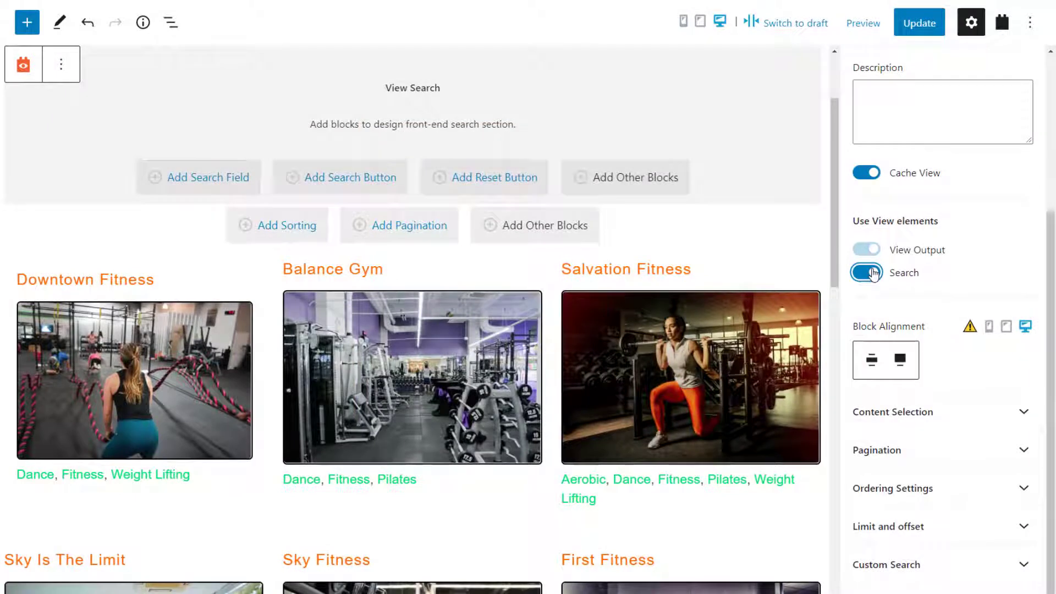
# - Add a Gym Types search filter to the View's search section
pyautogui.click(207, 174)
pyautogui.click(201, 203)
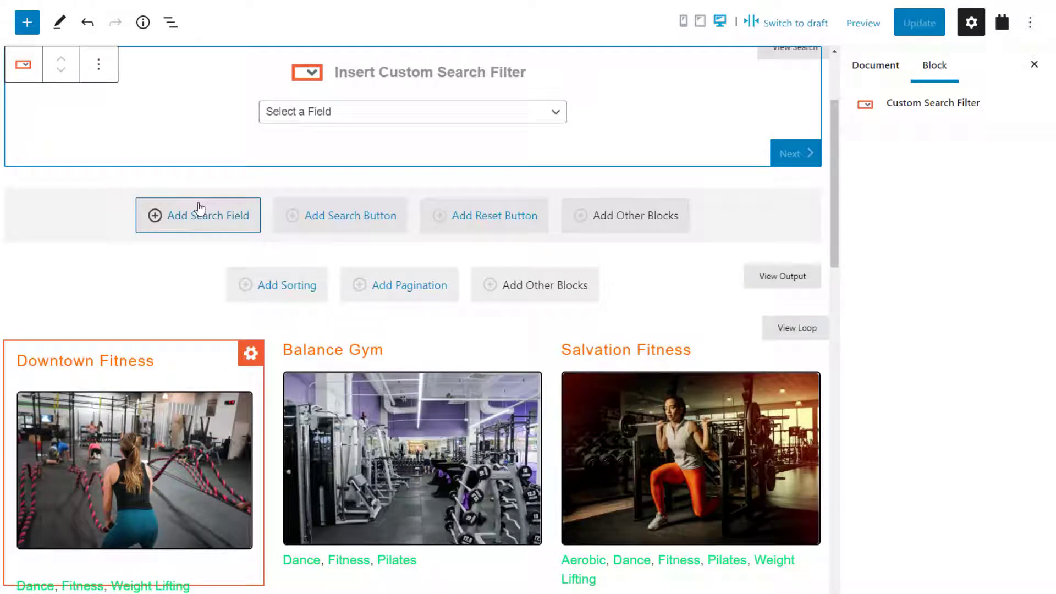
pyautogui.click(332, 118)
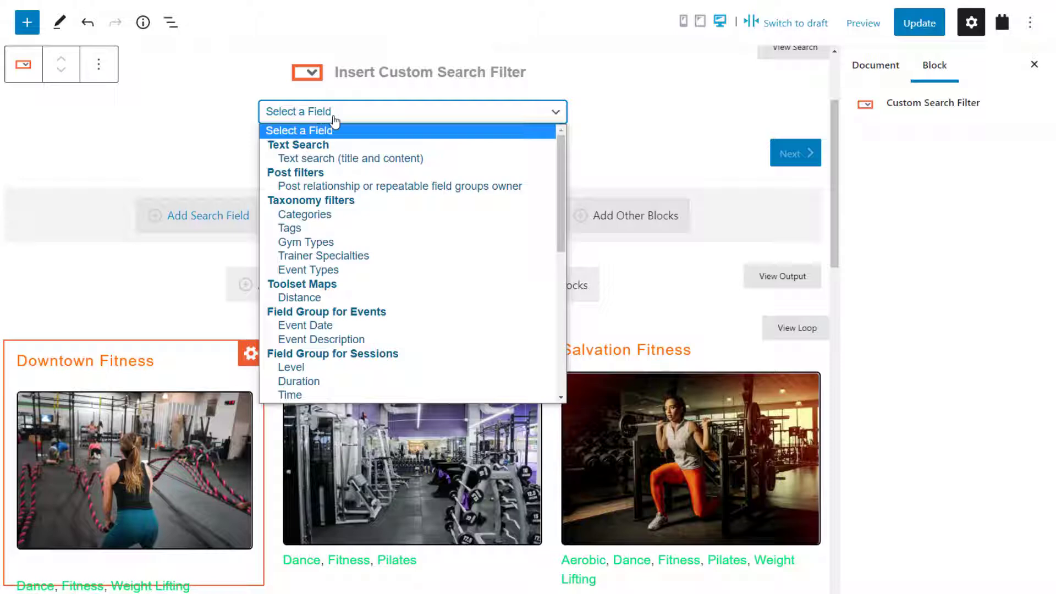
pyautogui.click(328, 244)
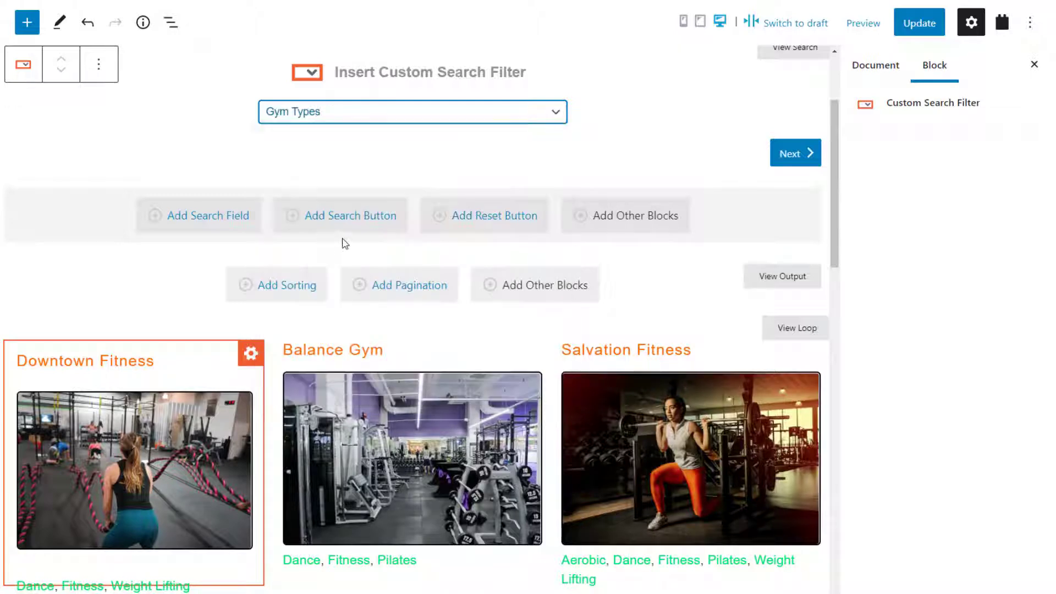
pyautogui.click(794, 167)
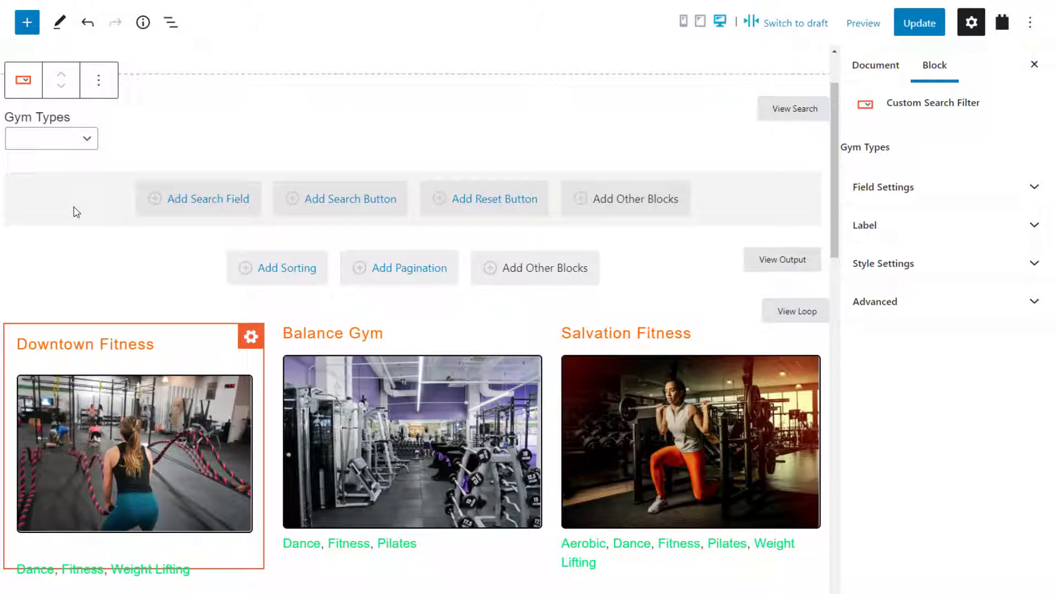
pyautogui.click(170, 22)
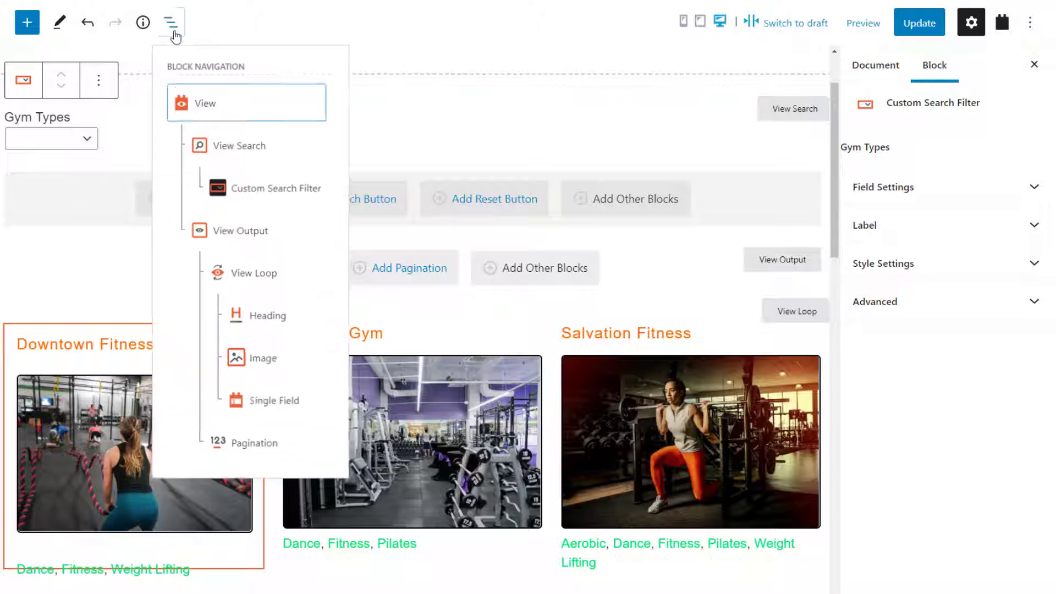
# - Set the View's custom search to AJAX refresh when changing any filter
pyautogui.click(208, 111)
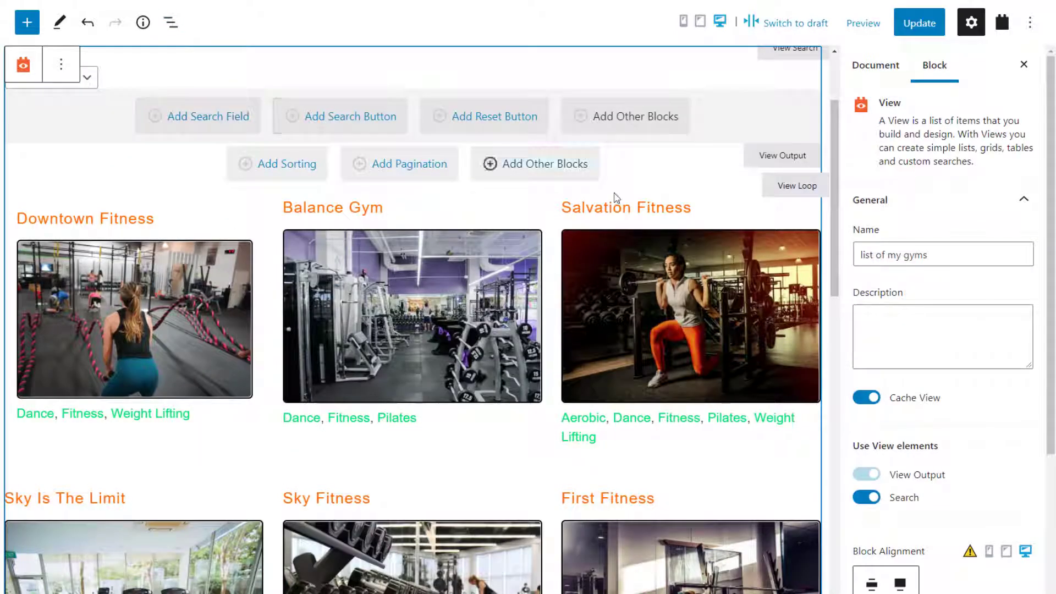
pyautogui.scroll(-5, 958, 363)
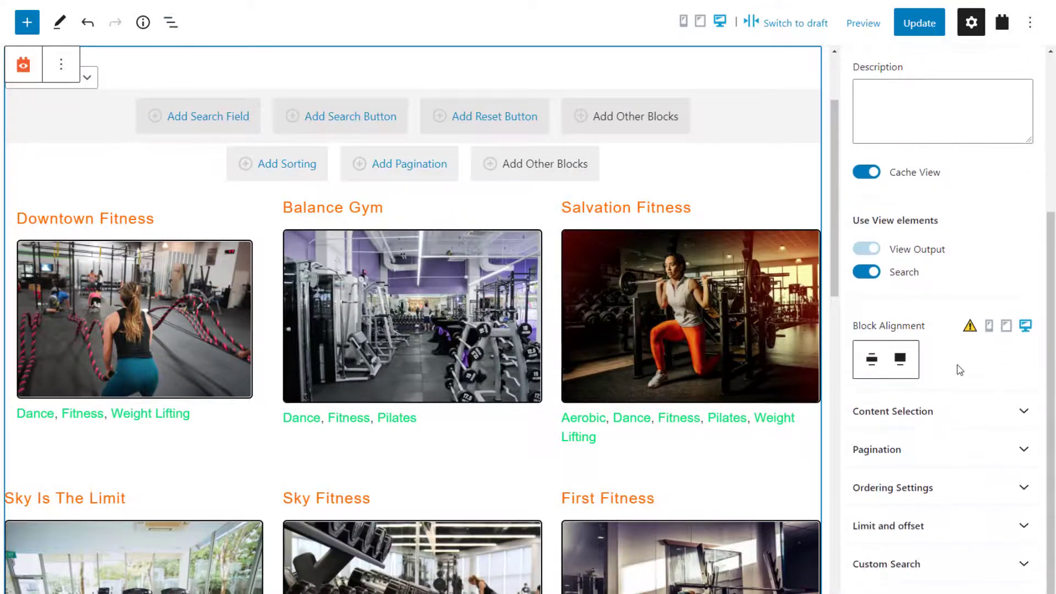
pyautogui.click(938, 564)
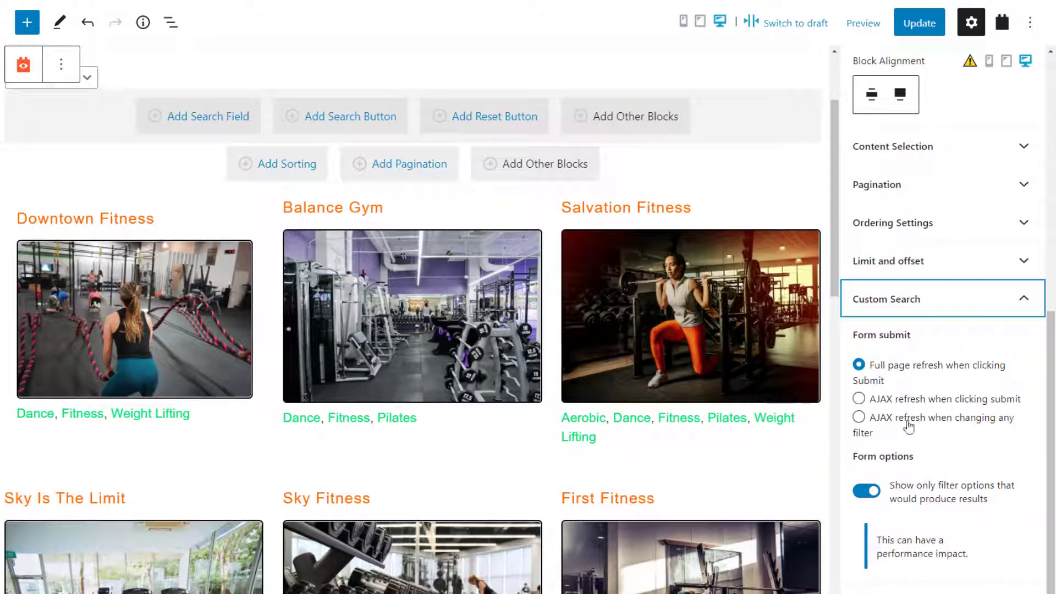
pyautogui.click(909, 427)
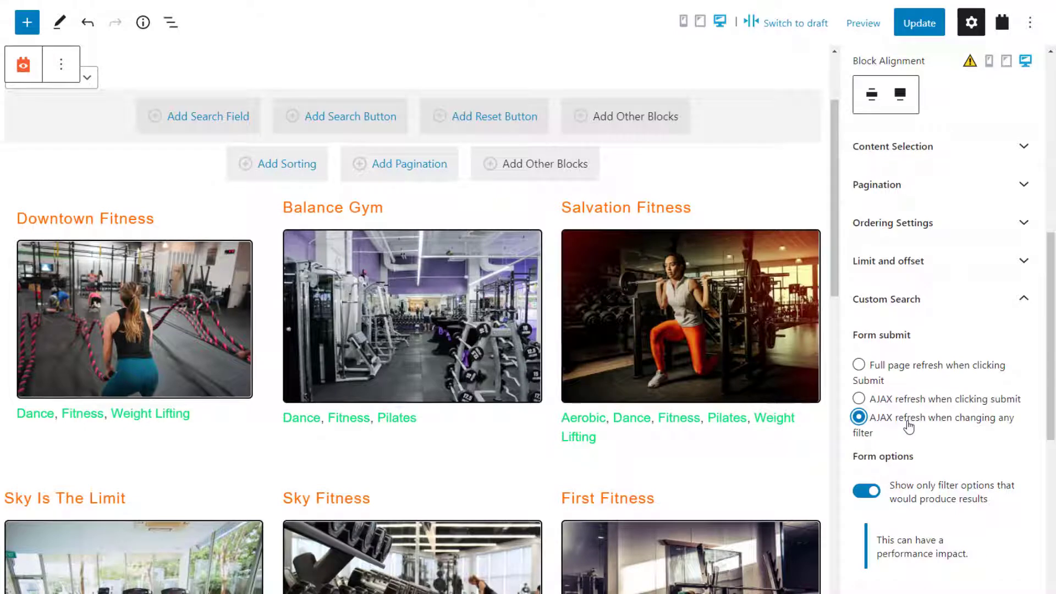
# - Add a Clear all filters reset link to the search section
pyautogui.click(480, 127)
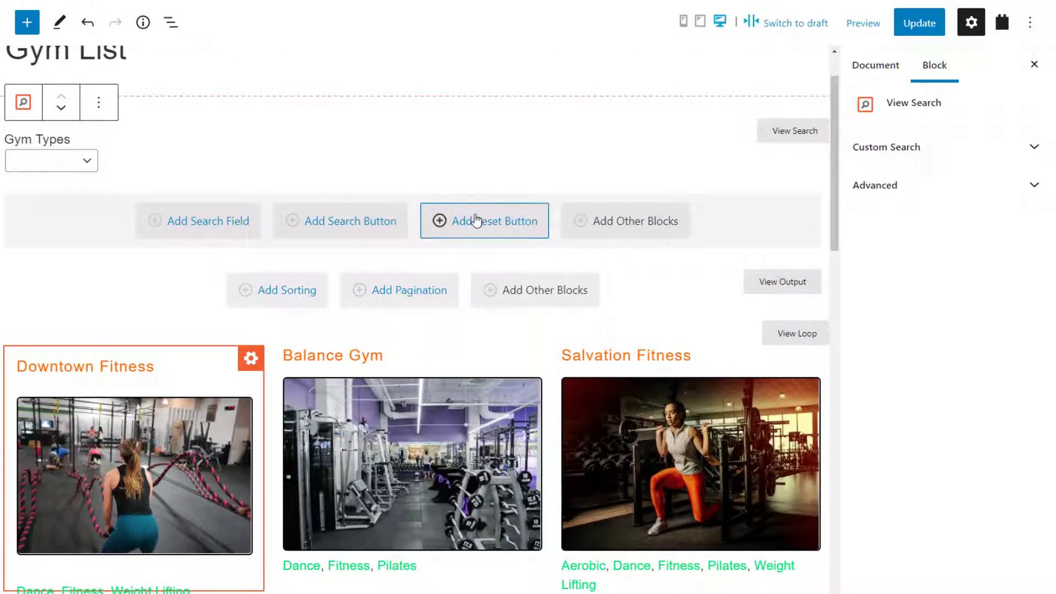
pyautogui.click(477, 220)
pyautogui.scroll(1, 476, 220)
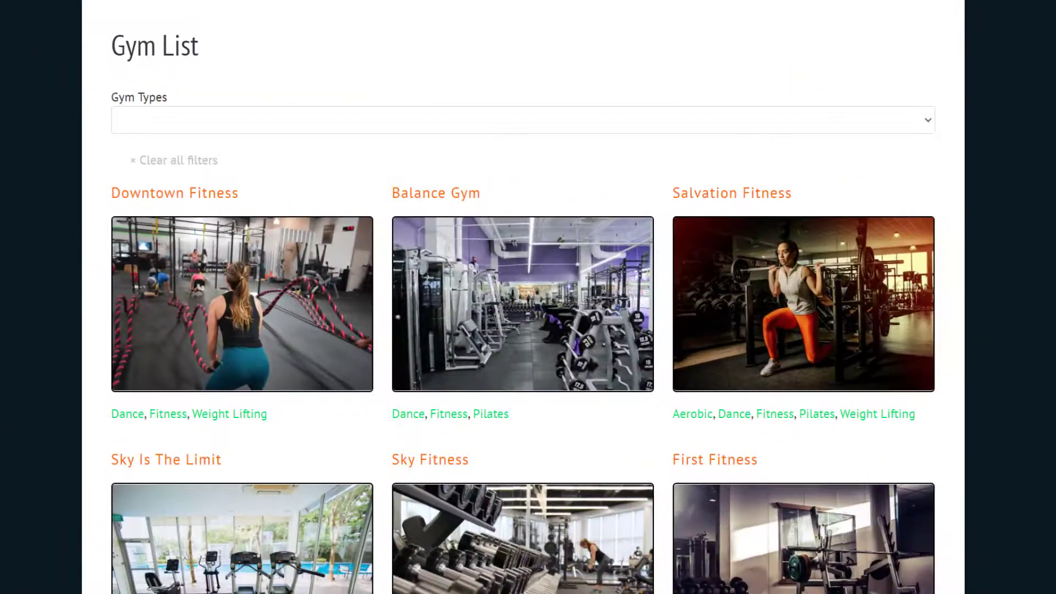
# - Filter the live Gym List by Aerobic, then by Dance gym types
pyautogui.click(623, 130)
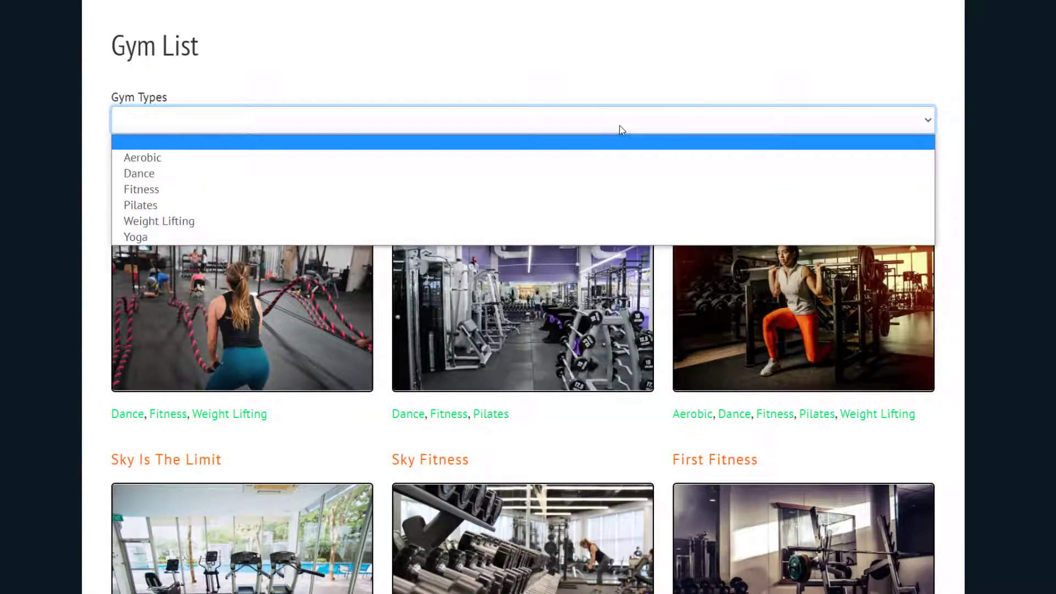
pyautogui.click(591, 157)
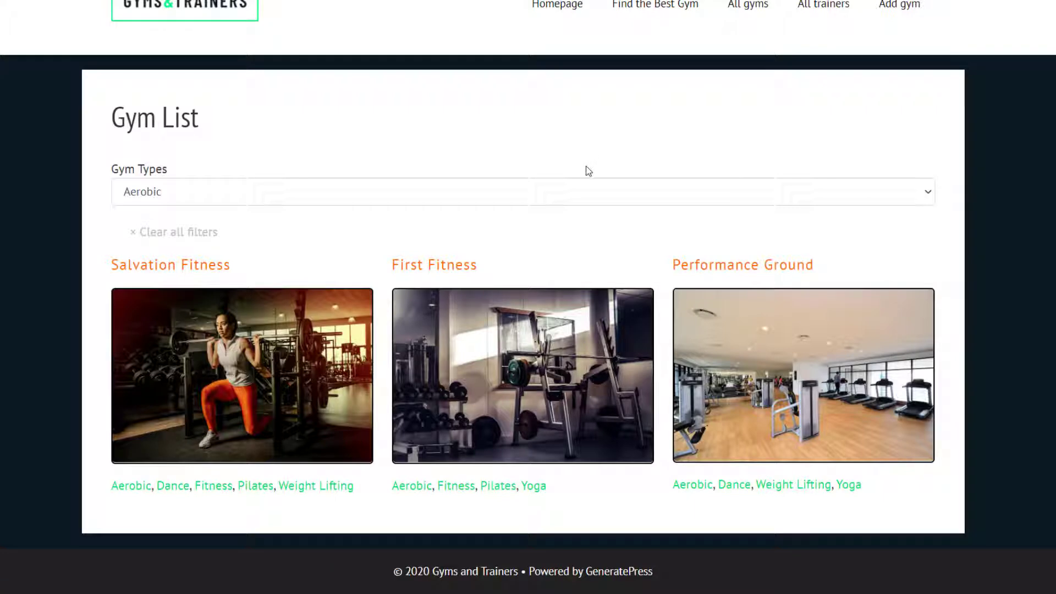
pyautogui.click(576, 193)
pyautogui.click(557, 246)
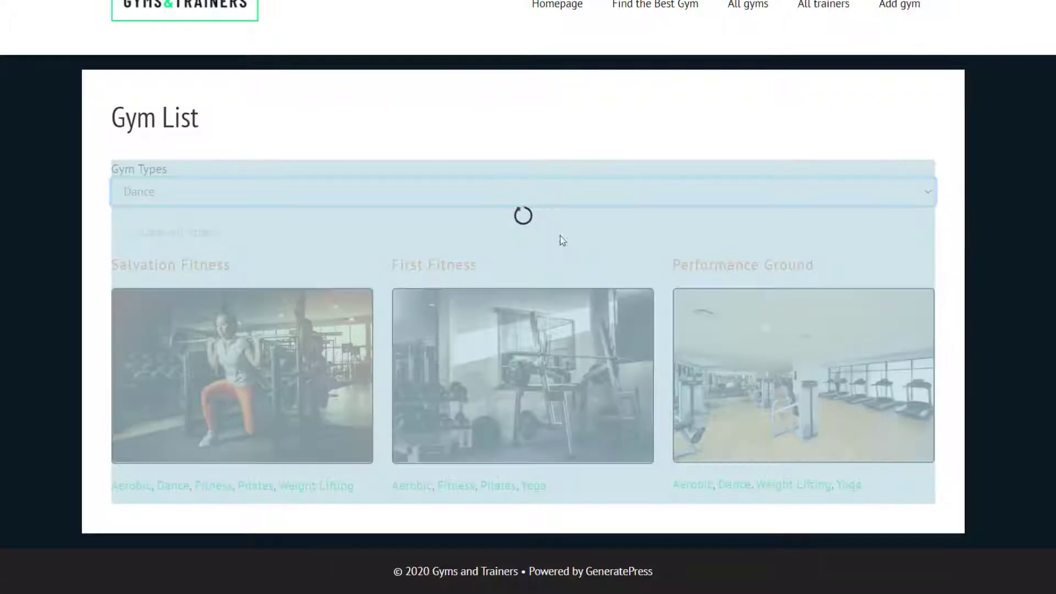
# - Search Find the Best Gym for Aerobic gyms rated 4 and above
pyautogui.scroll(-1, 613, 109)
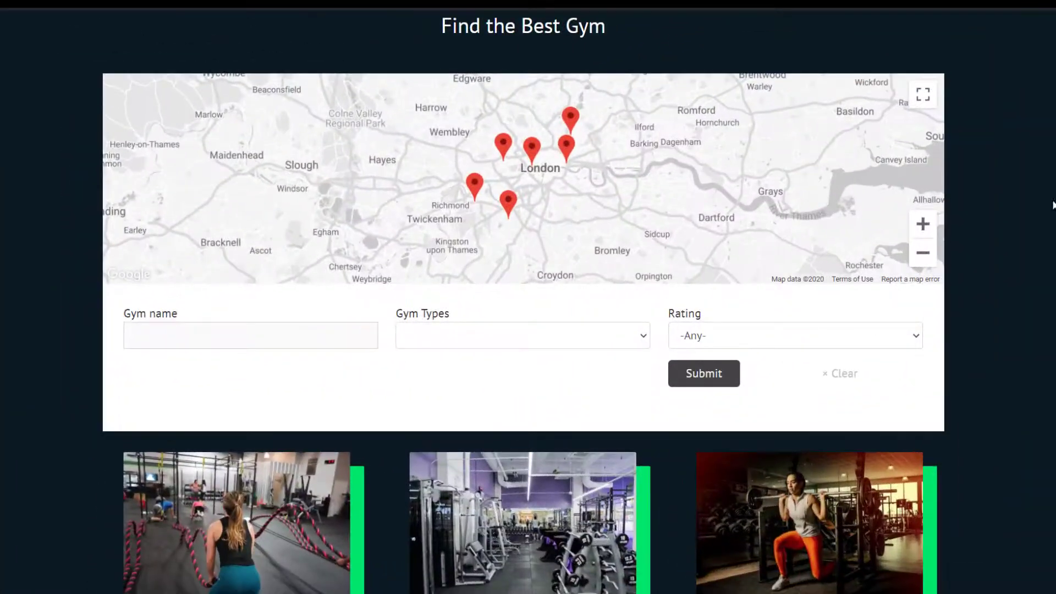
pyautogui.click(630, 339)
pyautogui.click(599, 371)
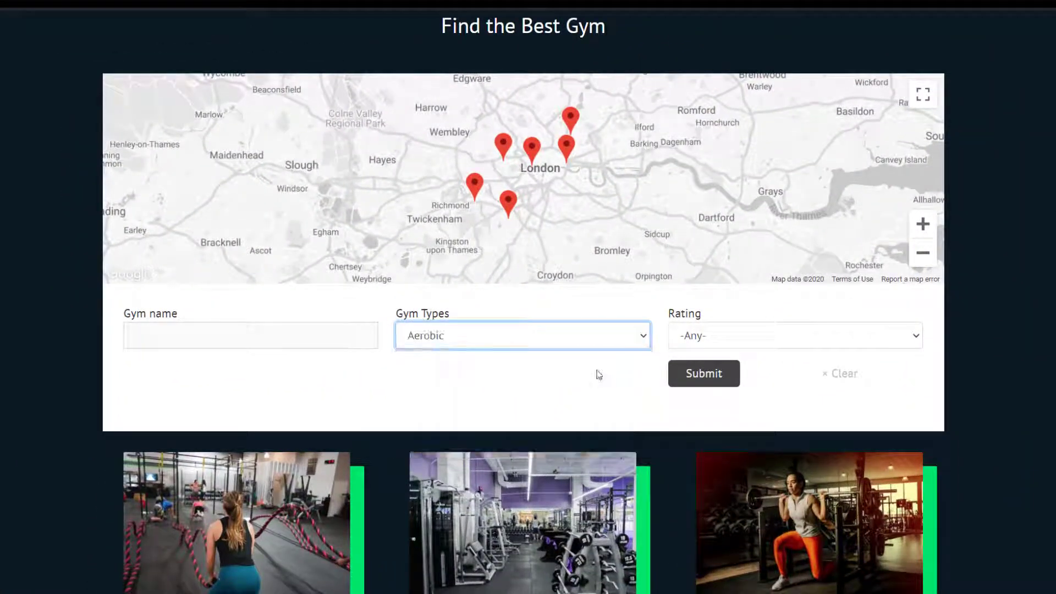
pyautogui.click(698, 336)
pyautogui.click(704, 387)
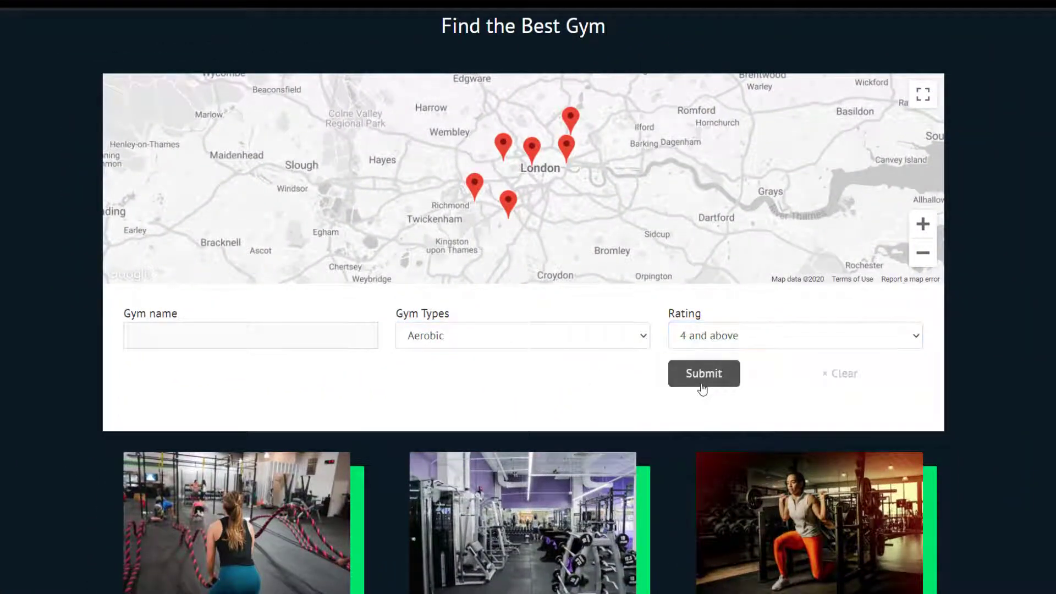
pyautogui.click(702, 373)
pyautogui.scroll(-6, 837, 324)
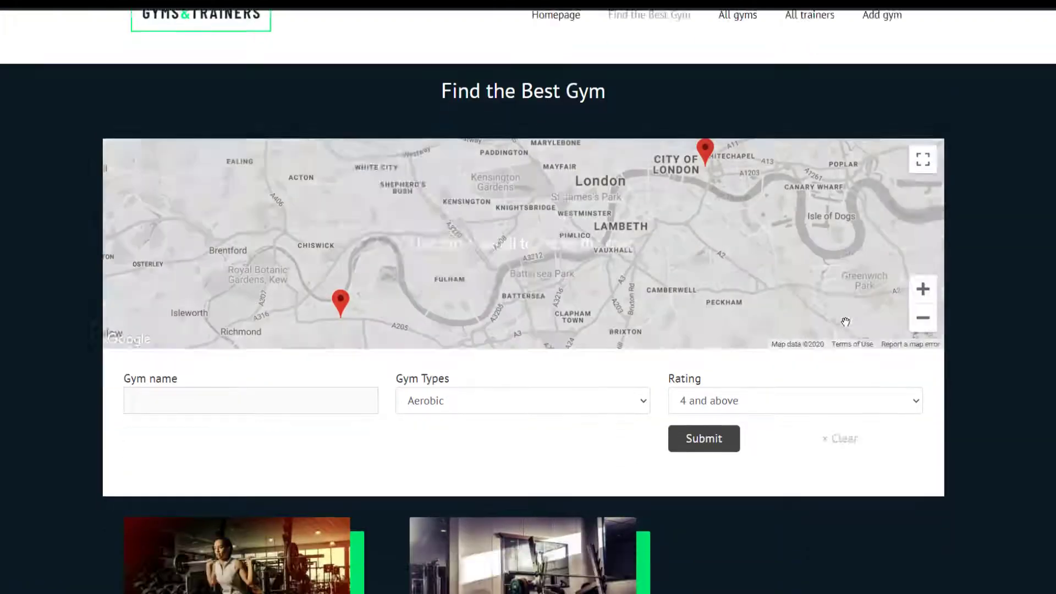
pyautogui.scroll(-2, 847, 326)
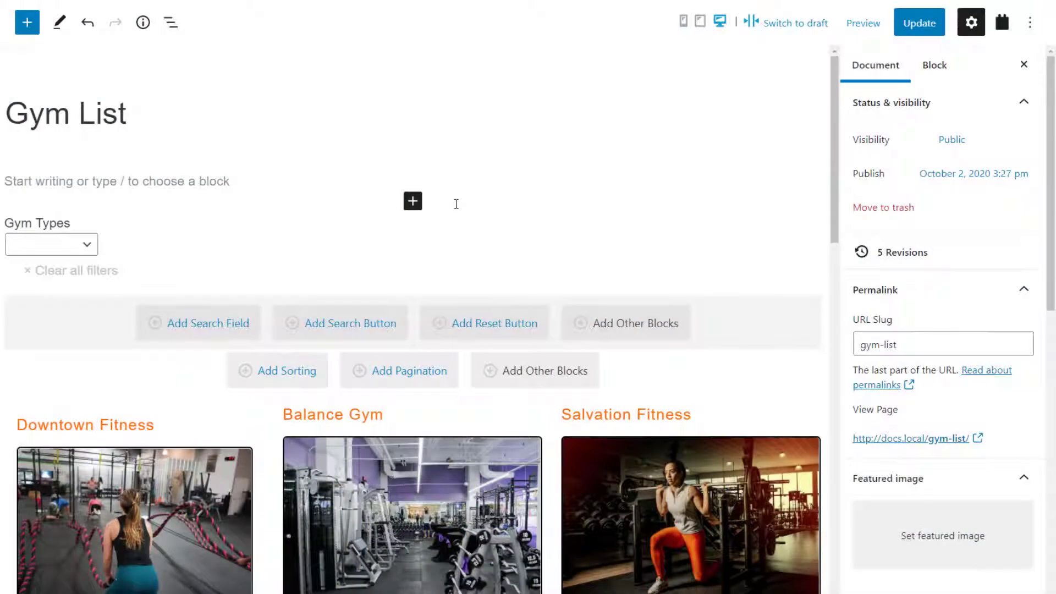
# - Insert a Map block 300px tall with markers from the 'list of my gyms' View's Address field
pyautogui.click(416, 205)
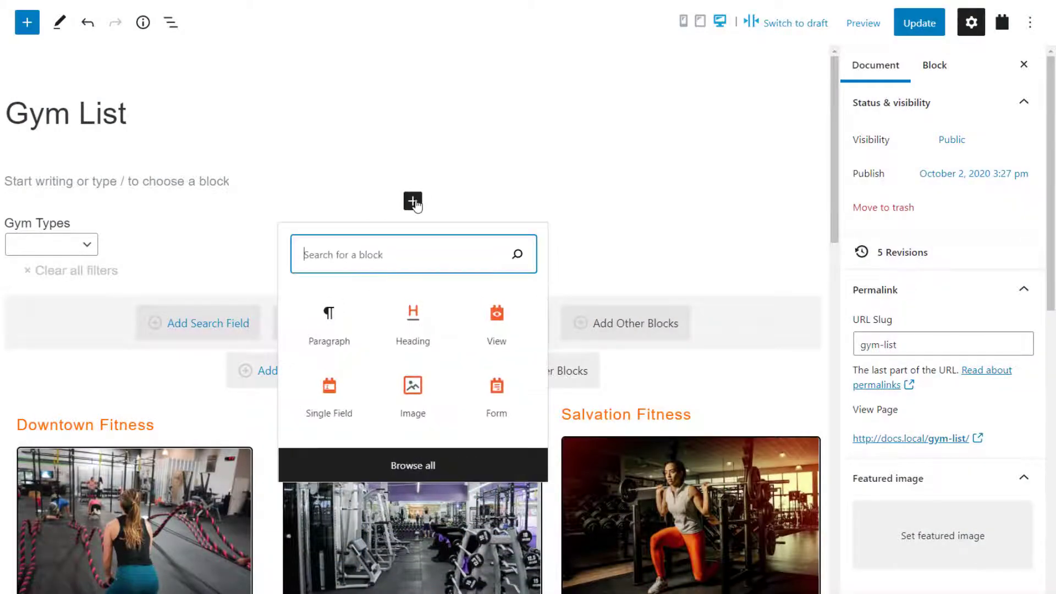
pyautogui.write('map')
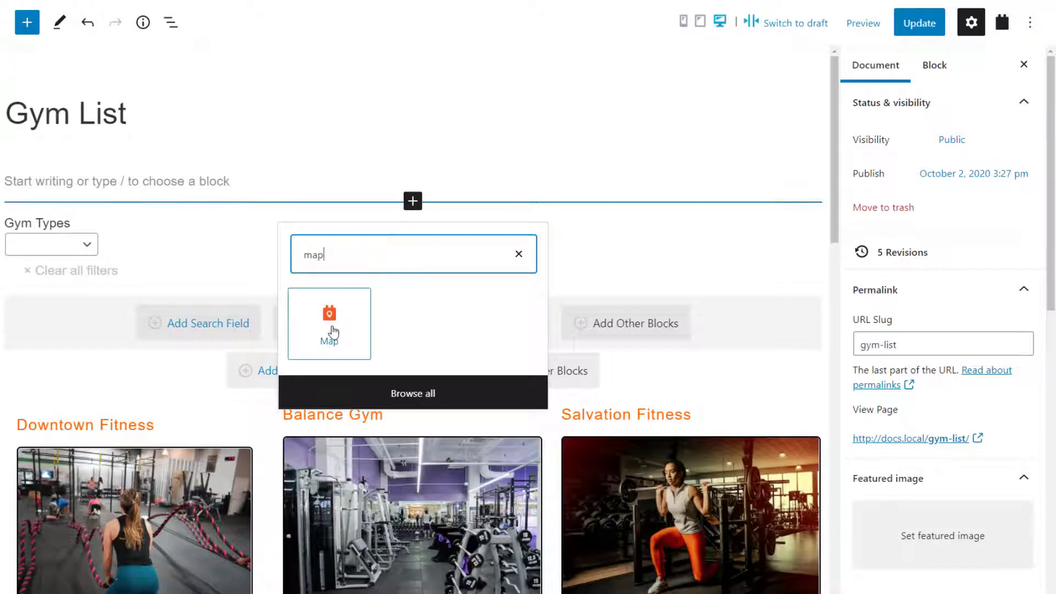
pyautogui.click(330, 328)
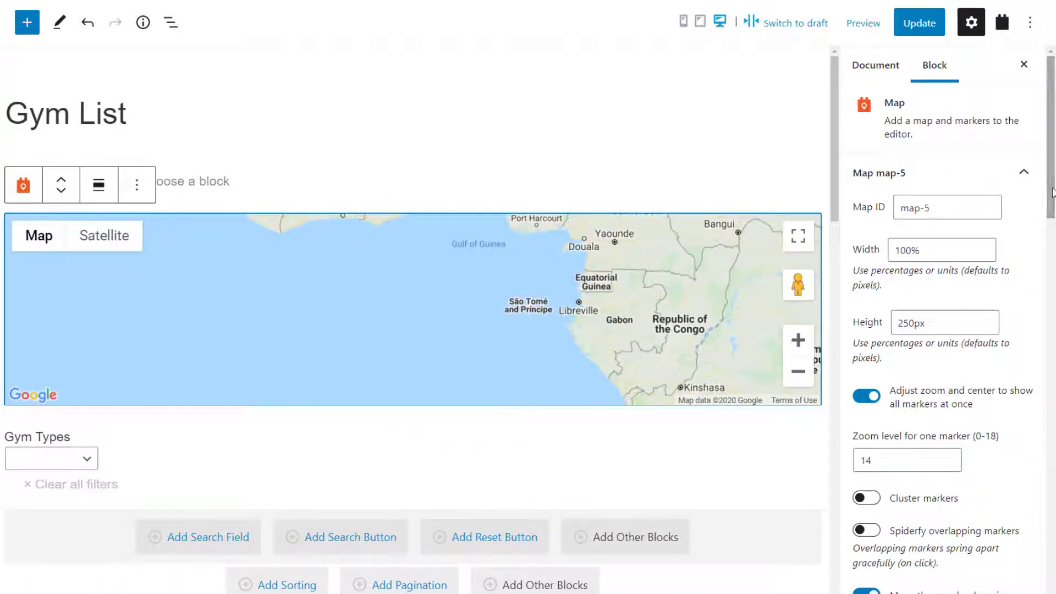
pyautogui.moveTo(1053, 192); pyautogui.dragTo(1053, 222)
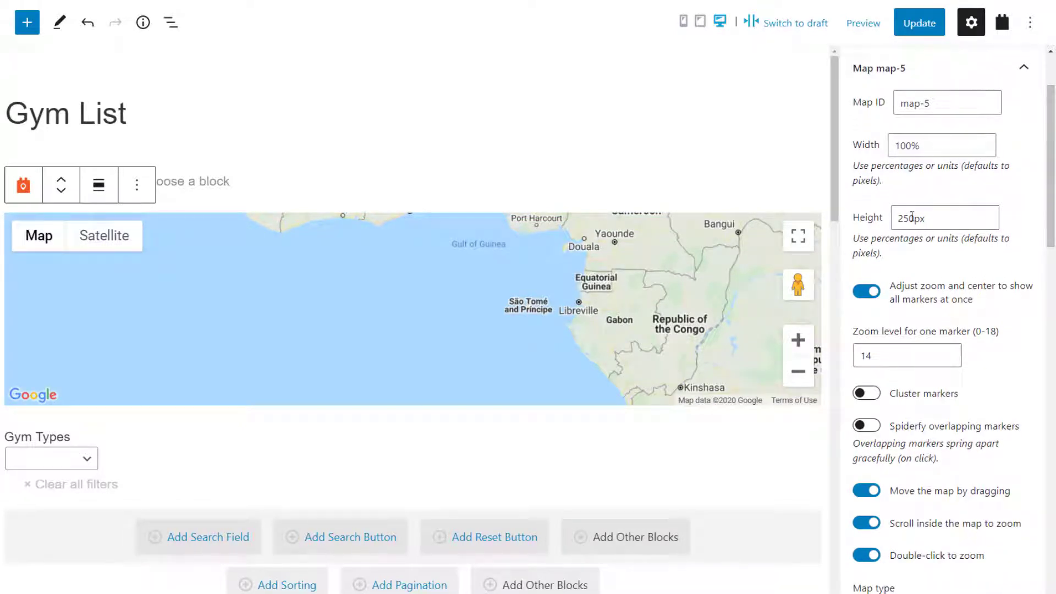
pyautogui.moveTo(911, 217); pyautogui.dragTo(878, 222)
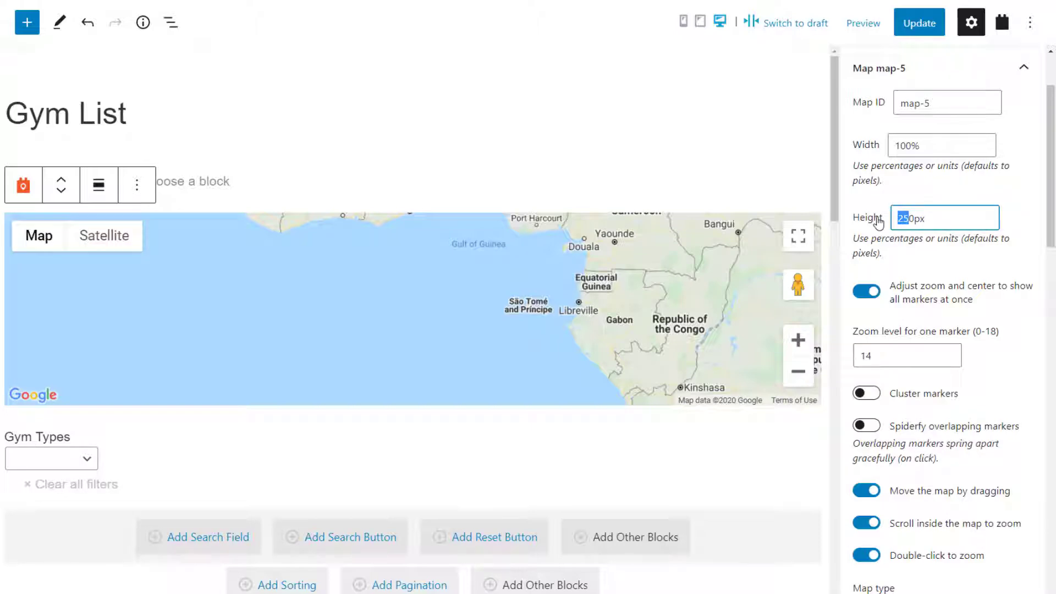
pyautogui.write('30')
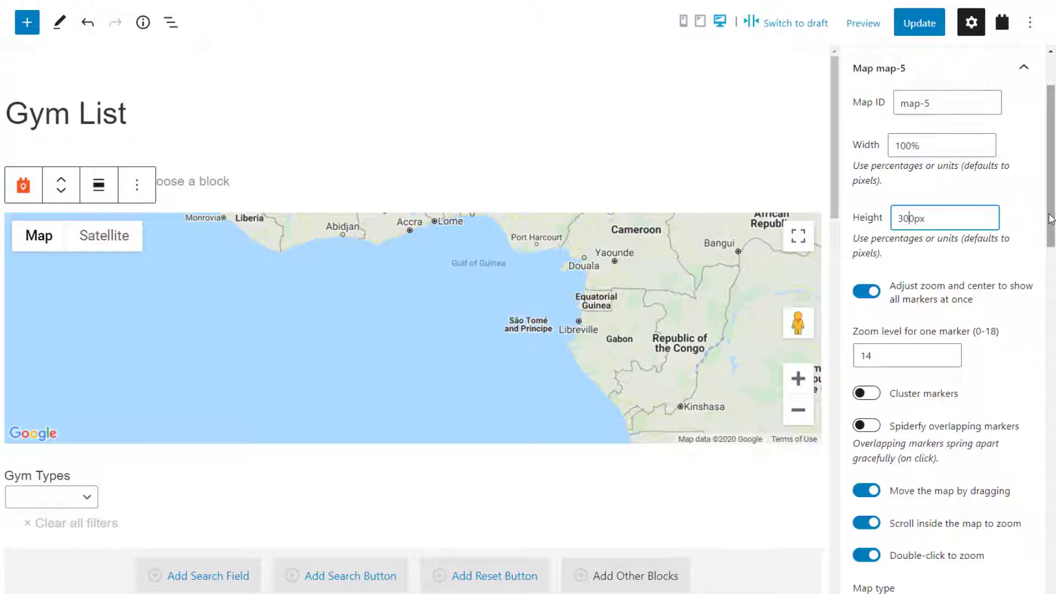
pyautogui.moveTo(1051, 219); pyautogui.dragTo(1050, 583)
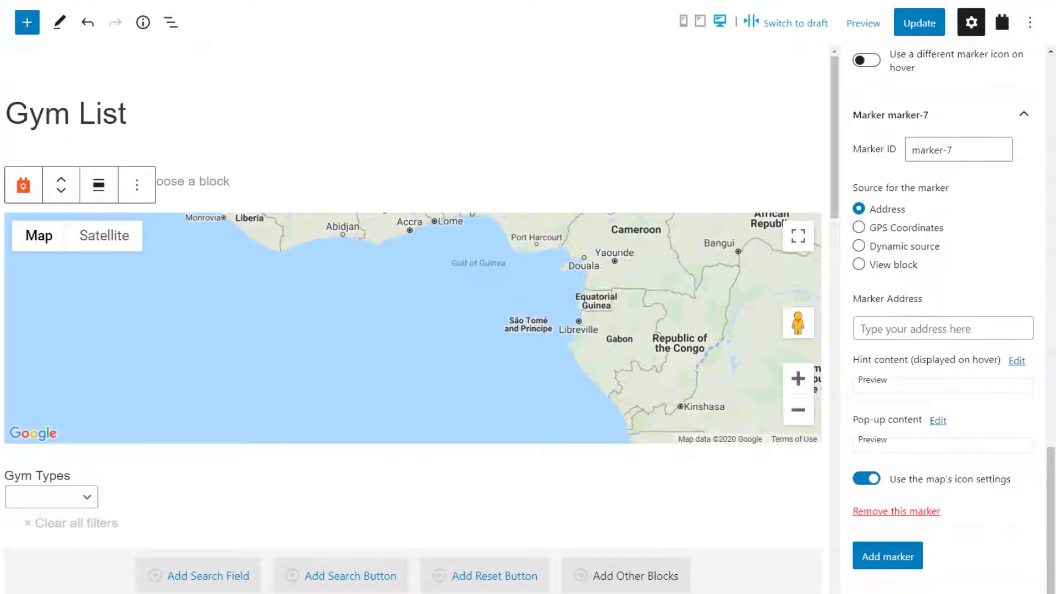
pyautogui.click(893, 265)
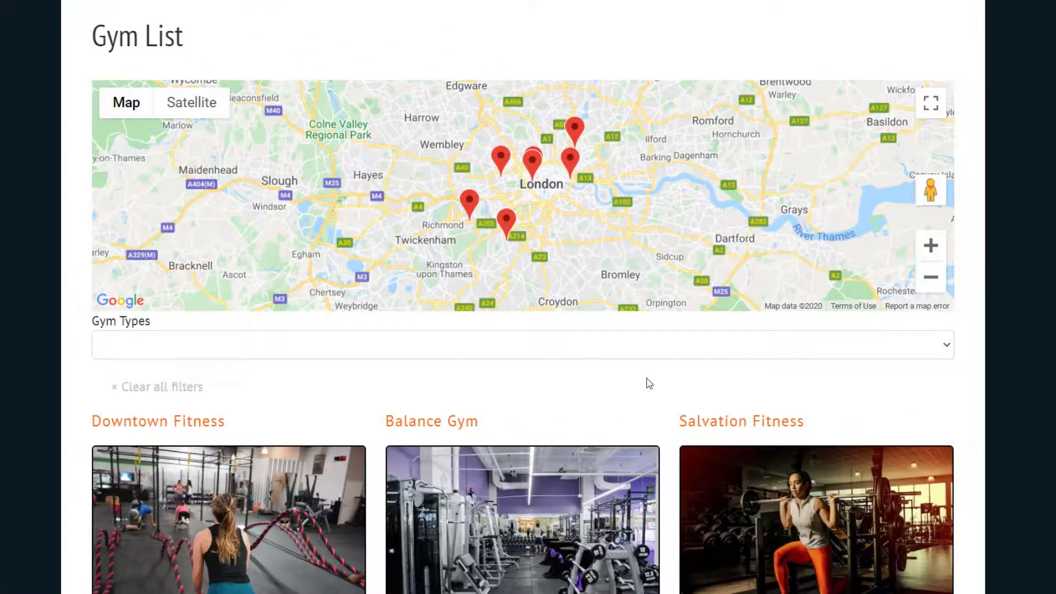
# - Filter the Gym List by Gym Types to show only Aerobic gyms
pyautogui.click(605, 355)
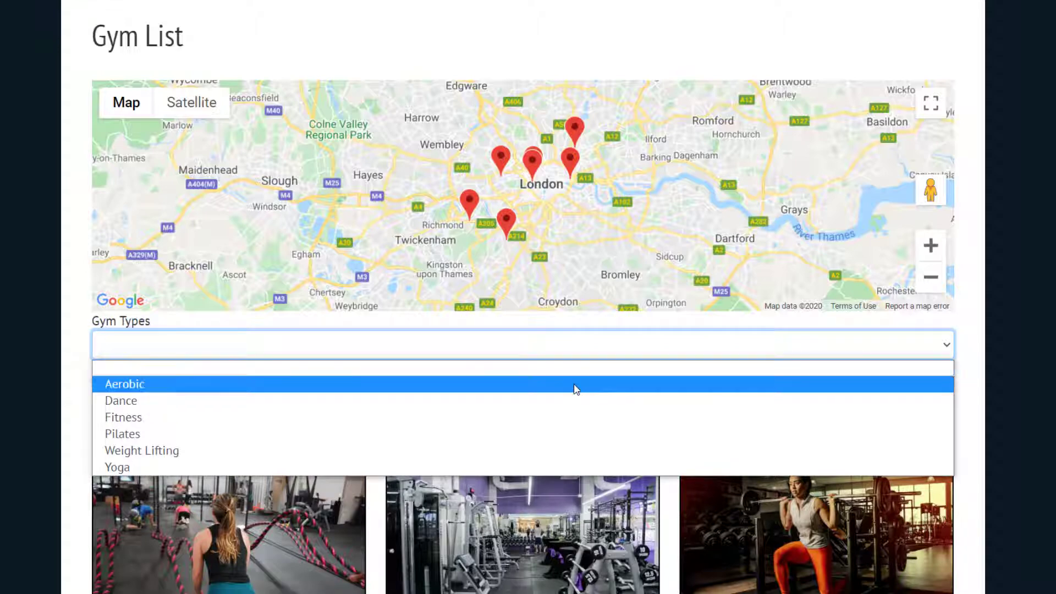
pyautogui.click(576, 385)
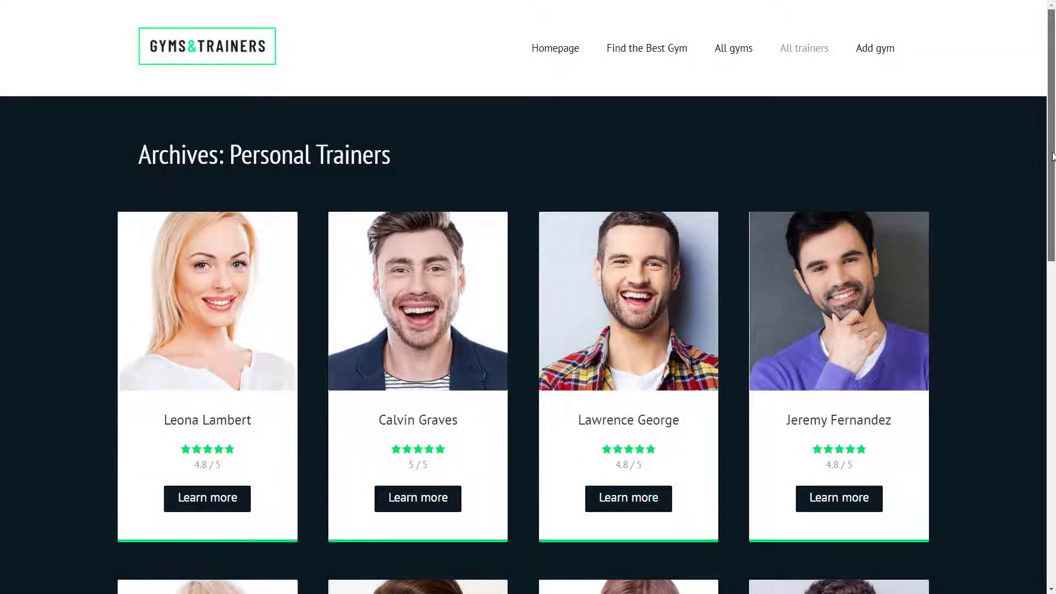
# - Scroll through the trainers archive and open the listing of all Aerobic gyms
pyautogui.scroll(-4, 1052, 157)
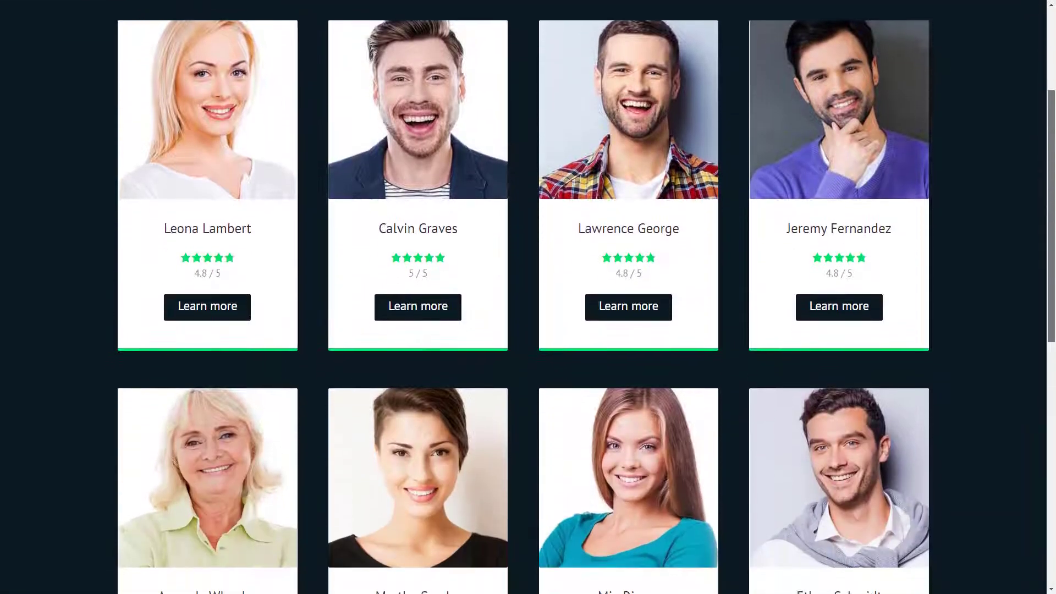
pyautogui.scroll(-7, 528, 297)
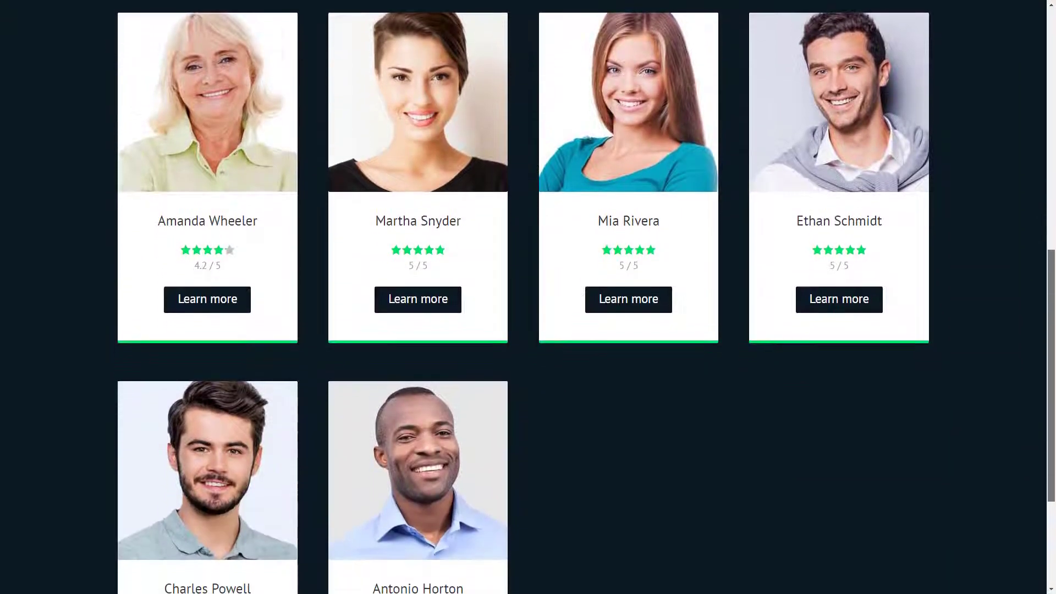
pyautogui.scroll(-3, 528, 297)
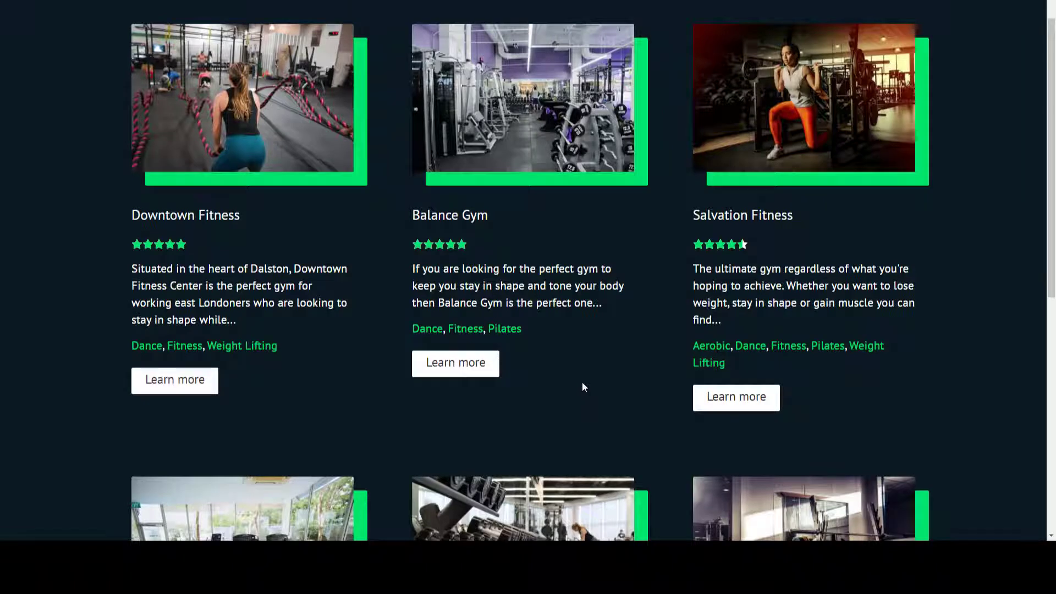
pyautogui.click(723, 348)
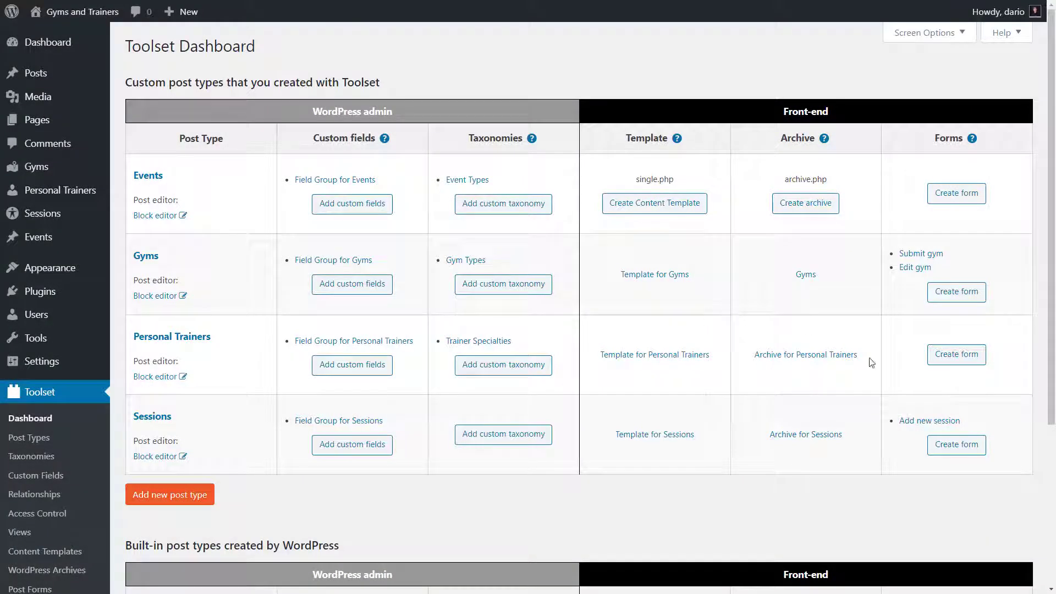
# - Open the Archive for Personal Trainers and inspect its photo, name heading and star-rating blocks
pyautogui.click(807, 363)
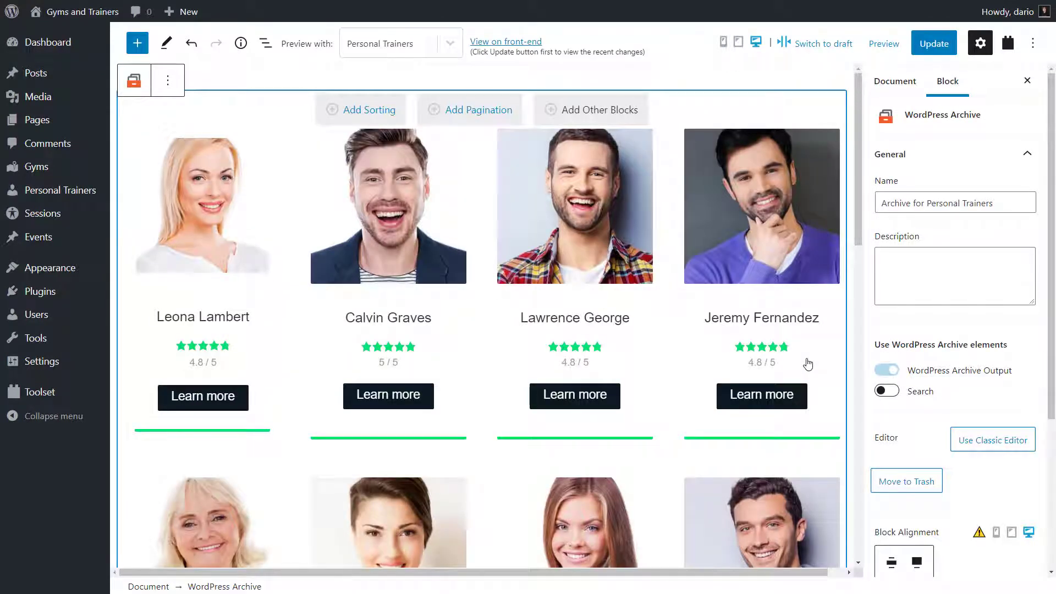
pyautogui.click(238, 236)
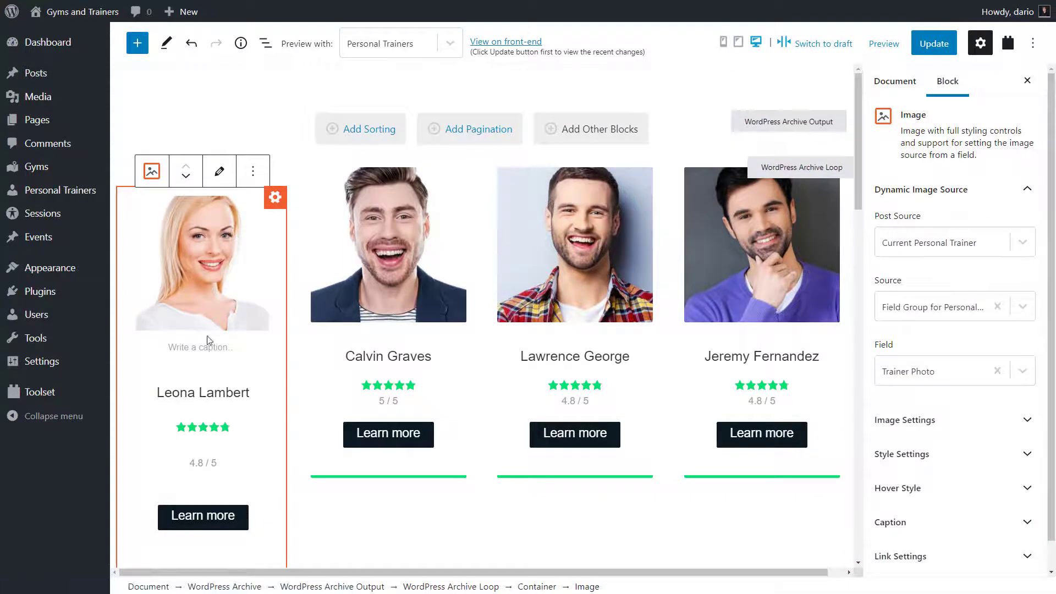
pyautogui.click(203, 393)
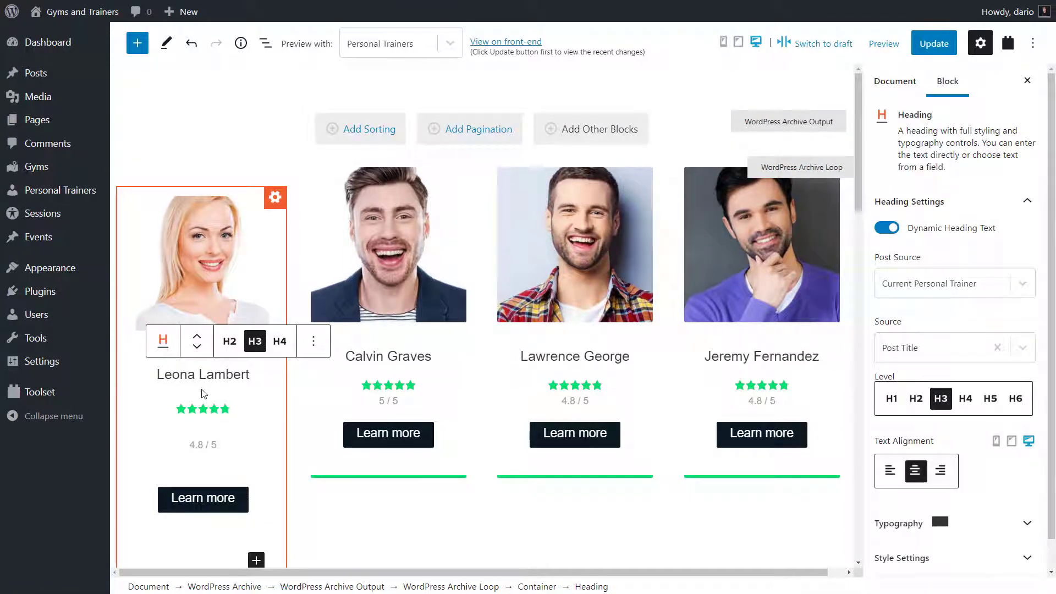
pyautogui.click(204, 414)
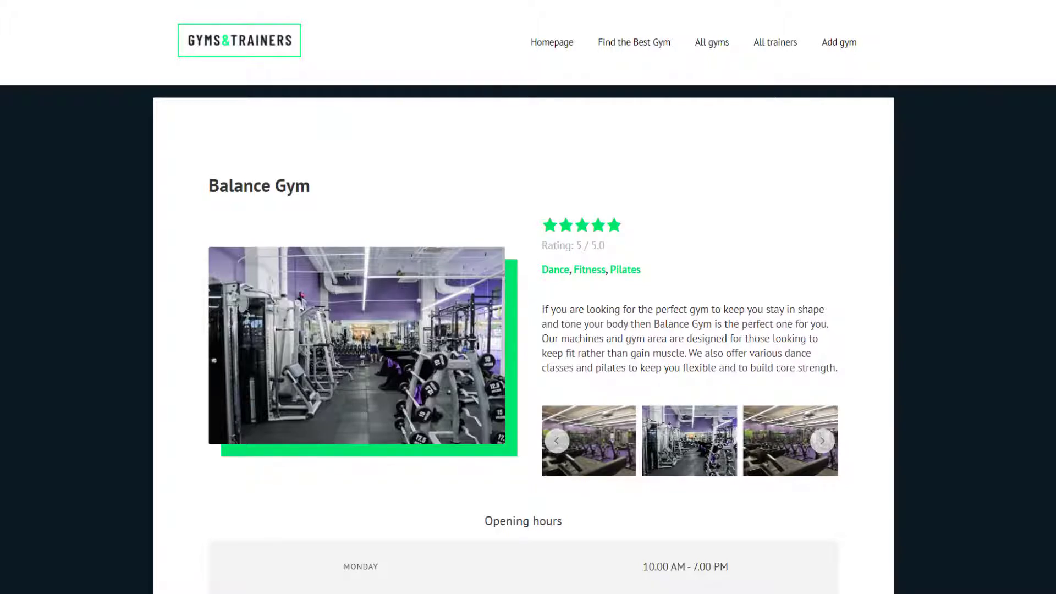
# - Scroll through the Balance Gym, Sky Is The Limit and trainer pages to review linked trainers and gyms
pyautogui.scroll(-5, 528, 297)
pyautogui.scroll(-6, 528, 297)
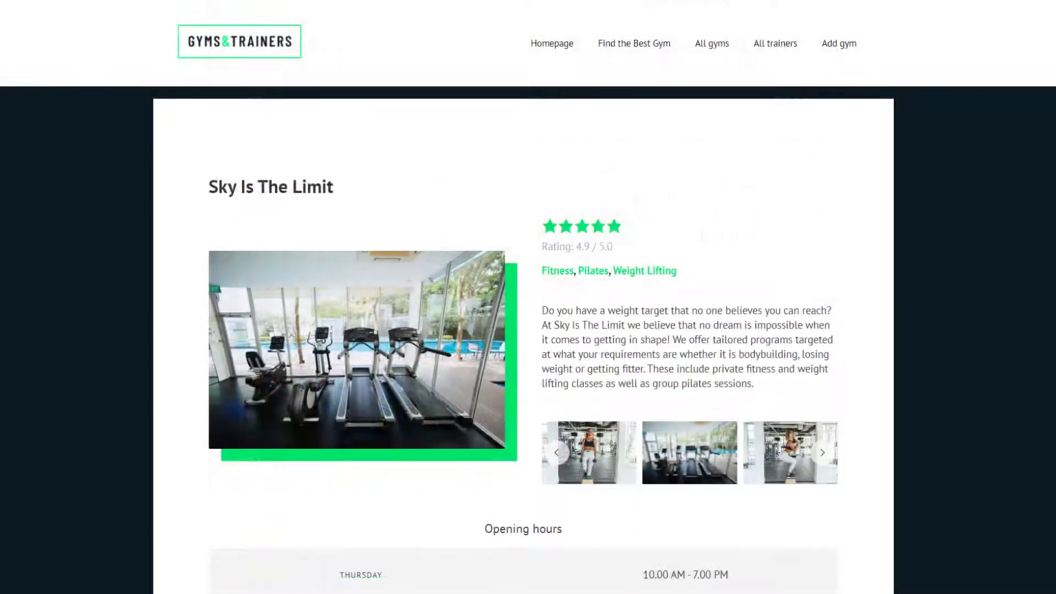
pyautogui.scroll(-5, 528, 297)
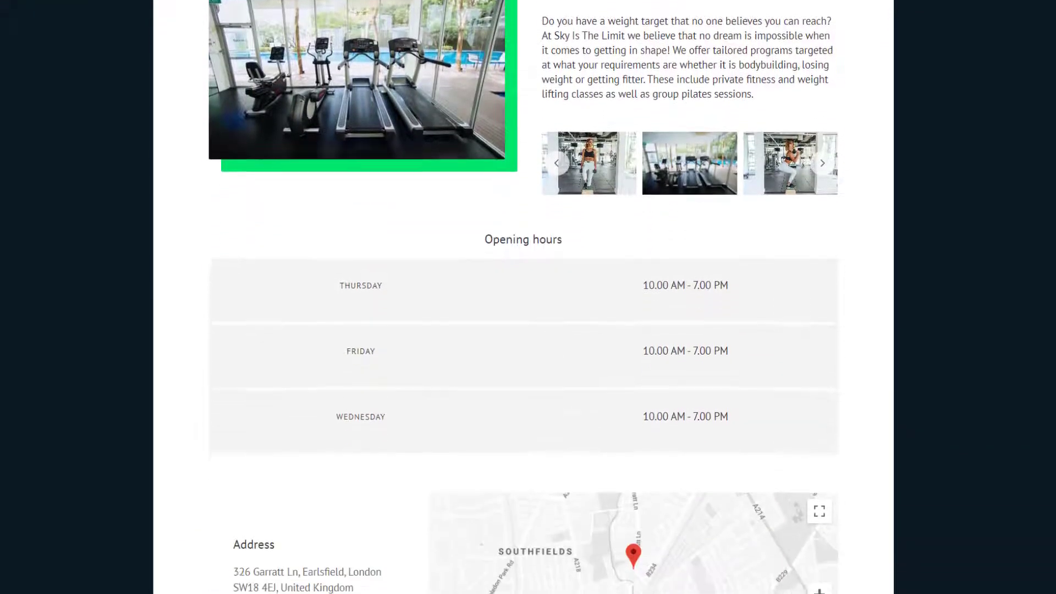
pyautogui.scroll(-6, 1052, 323)
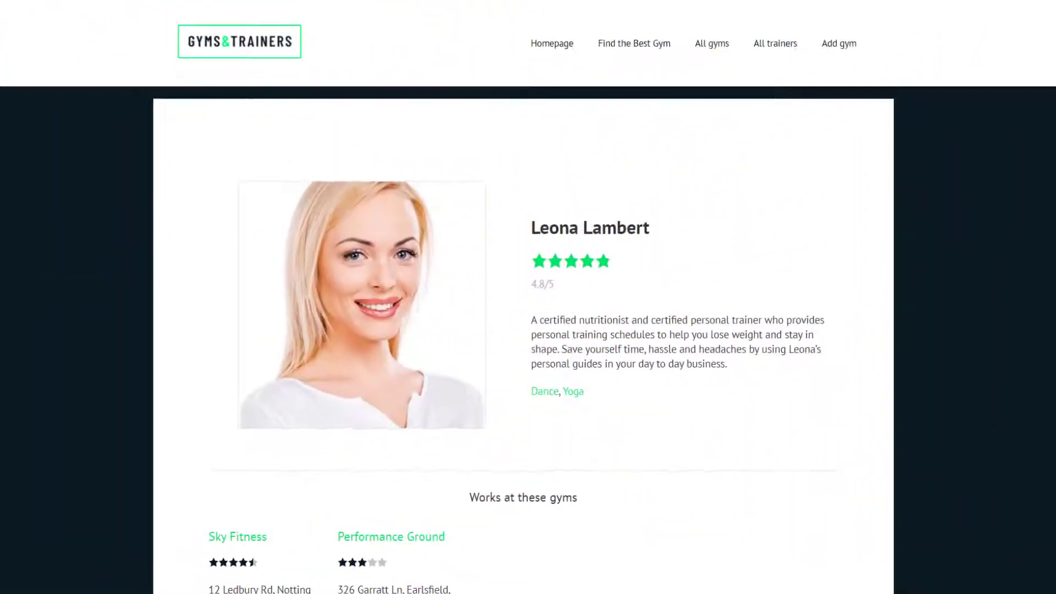
pyautogui.scroll(-1, 528, 297)
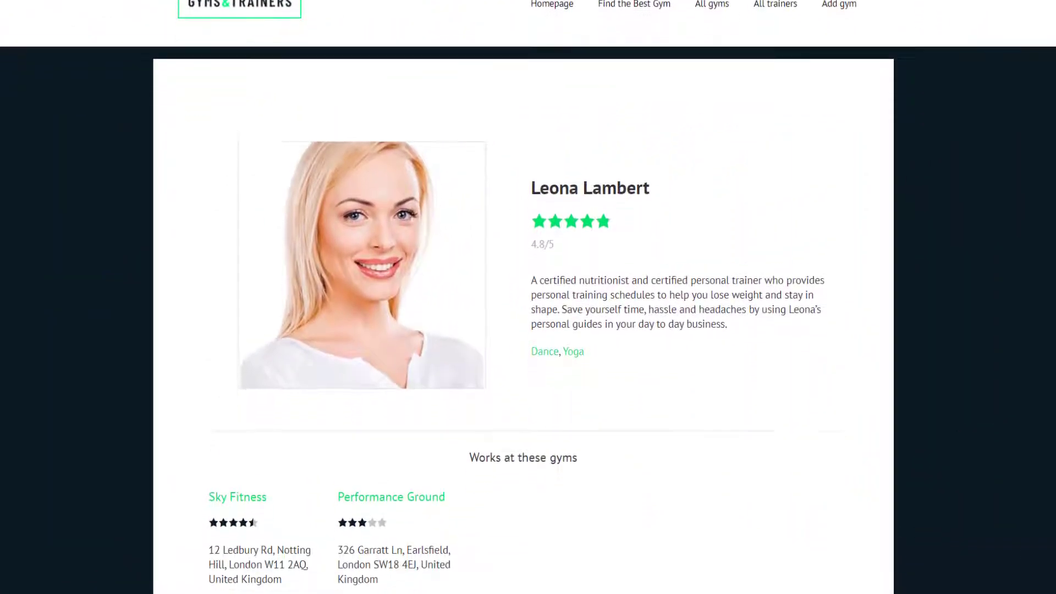
pyautogui.scroll(-1, 528, 297)
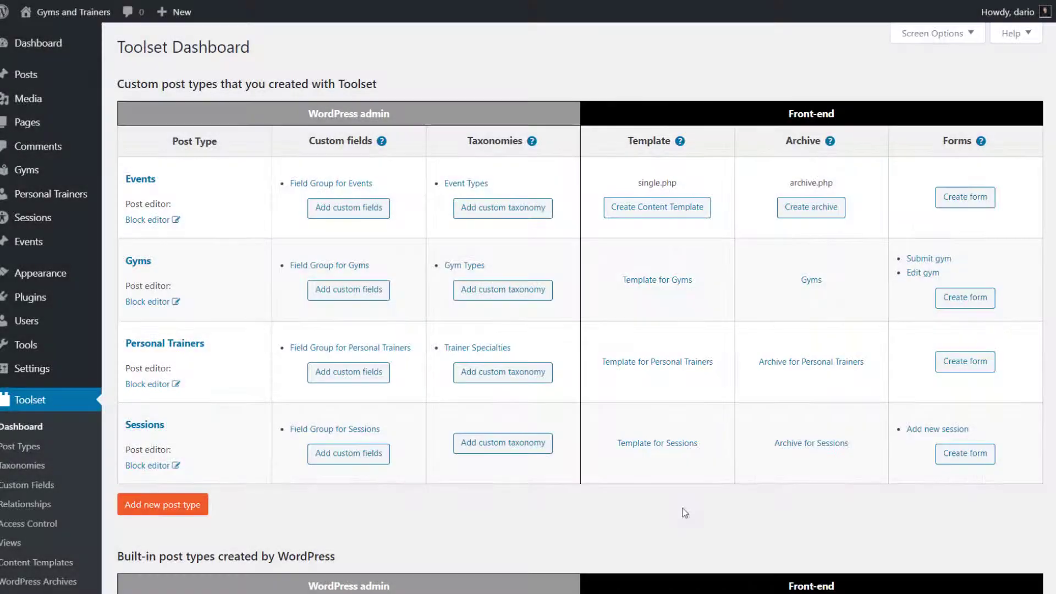
# - Move the gym types line and Rating text above the stars in Template for Gyms, then update it
pyautogui.click(669, 281)
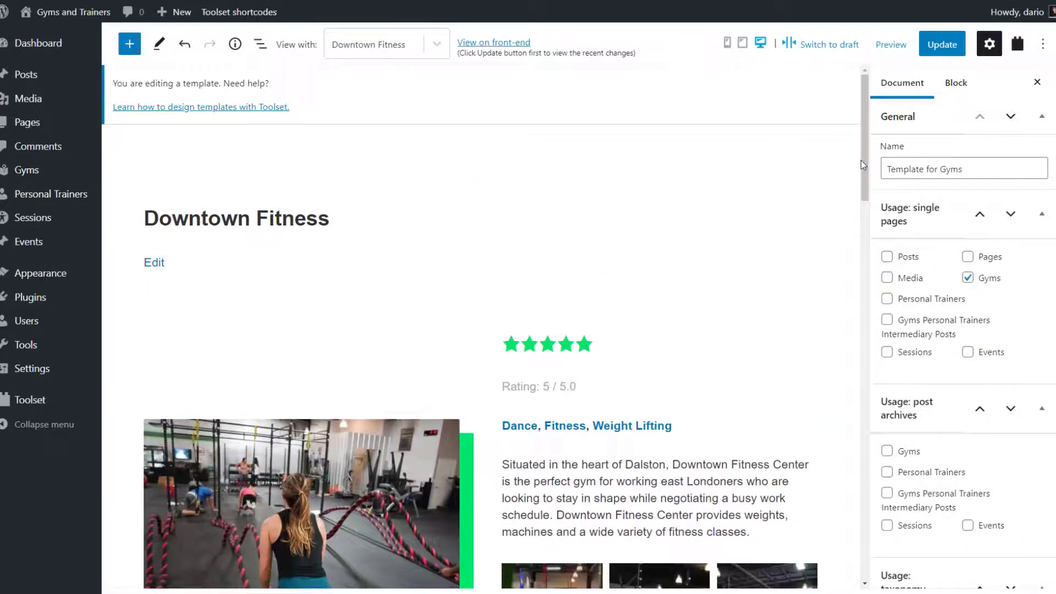
pyautogui.moveTo(862, 159)
pyautogui.mouseDown()
pyautogui.moveTo(853, 363)
pyautogui.moveTo(851, 198)
pyautogui.moveTo(860, 160)
pyautogui.mouseUp()
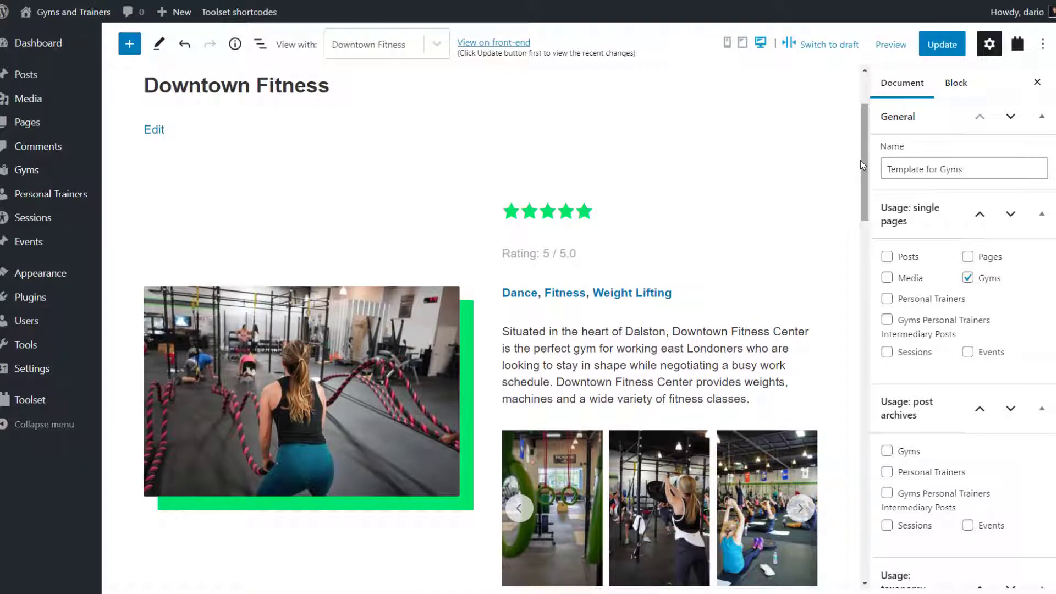
pyautogui.click(507, 295)
pyautogui.click(554, 251)
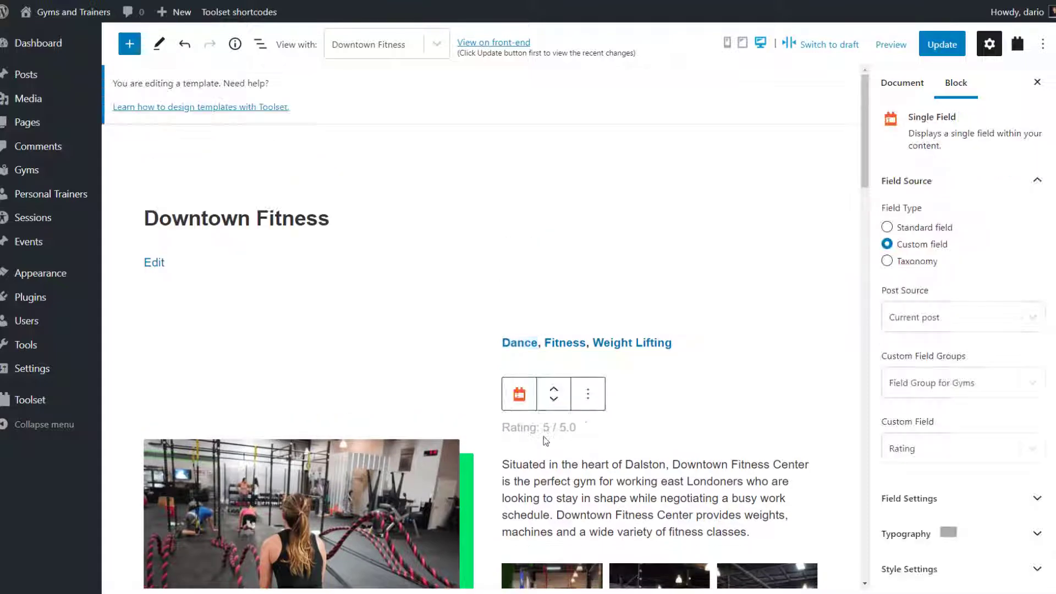
pyautogui.click(545, 435)
pyautogui.click(554, 389)
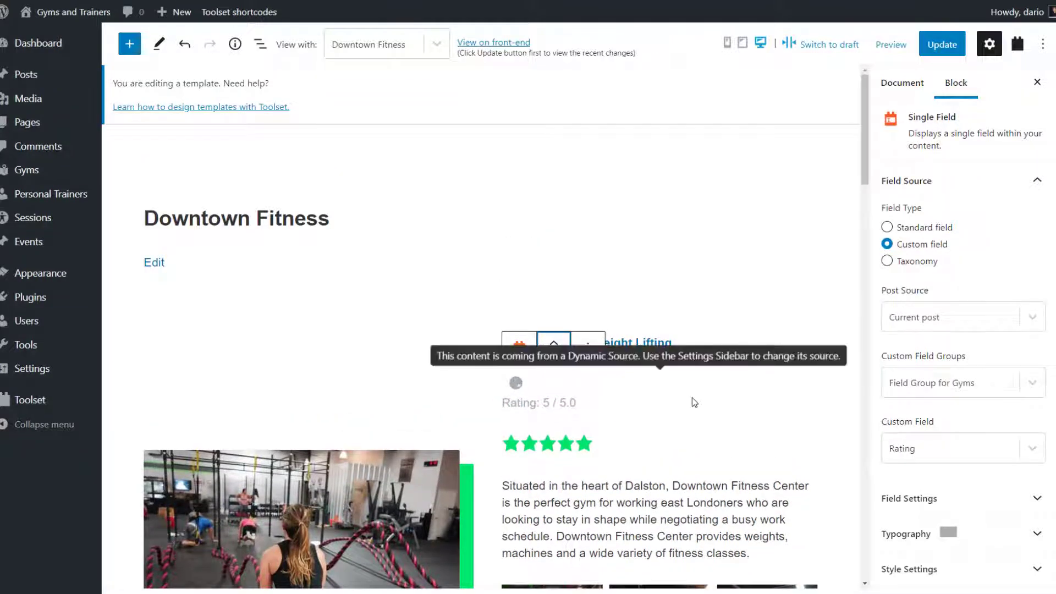
pyautogui.click(942, 44)
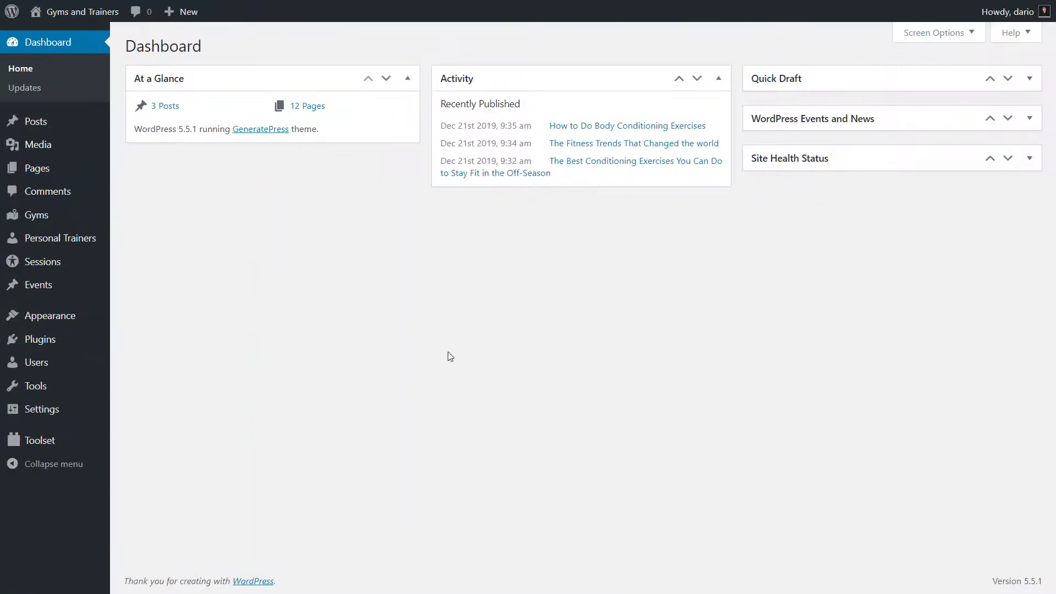
# - Create a new Toolset post form named 'Your Gym Submission'
pyautogui.moveTo(57, 443)
pyautogui.click(133, 450)
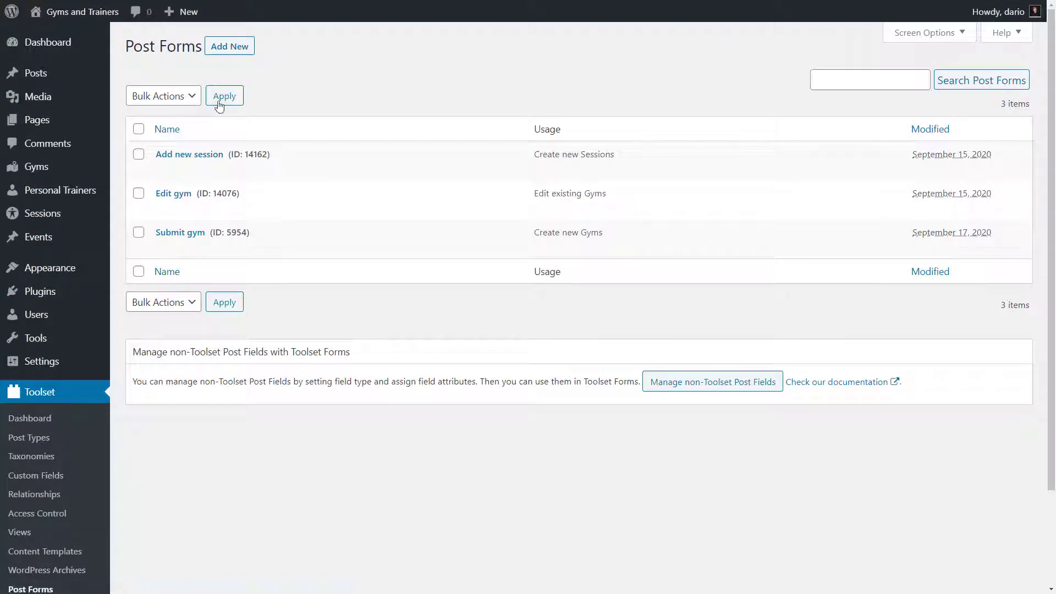
pyautogui.click(229, 47)
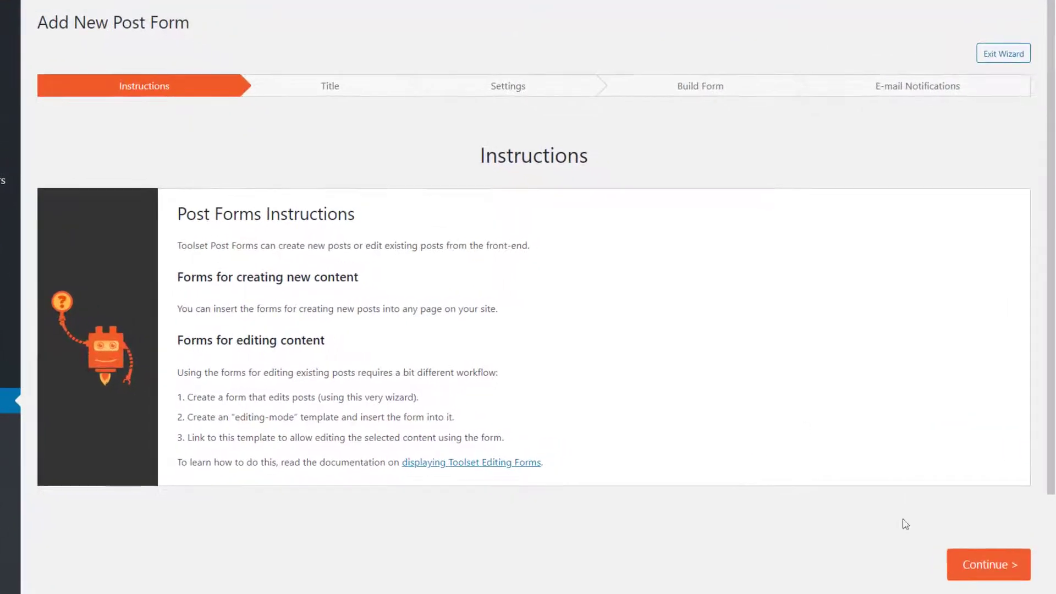
pyautogui.click(975, 576)
pyautogui.click(523, 224)
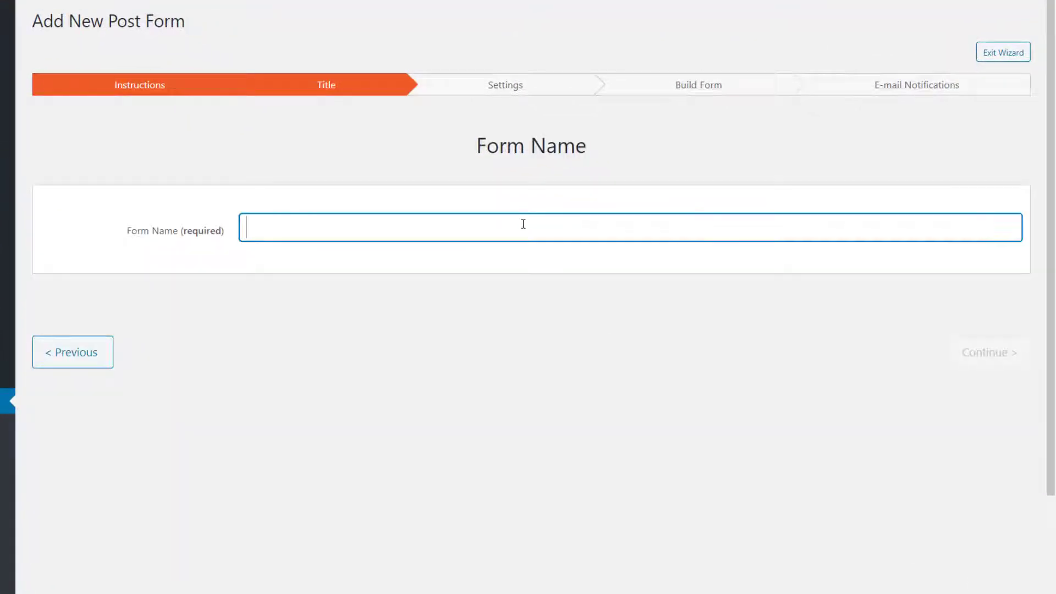
pyautogui.write('Your Gym Submission')
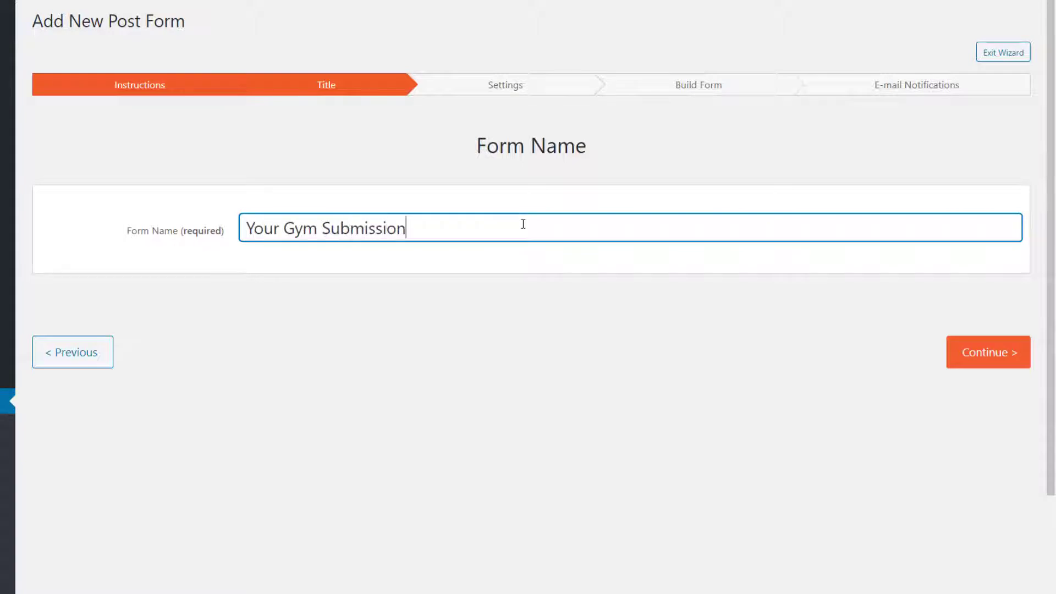
pyautogui.click(1009, 358)
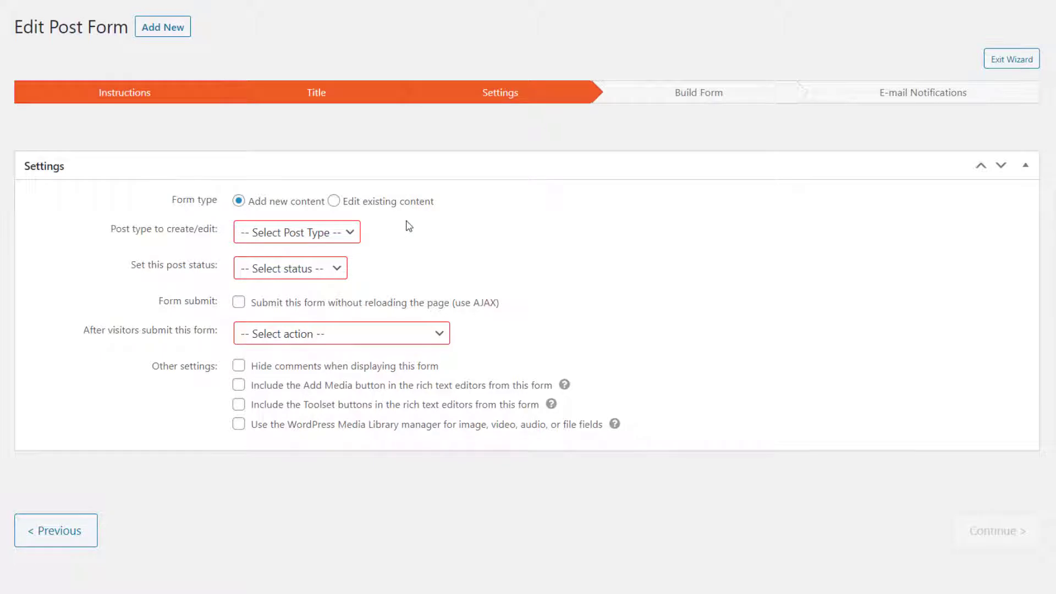
# - Make the form create Draft Gyms posts and display 'Thank you for your submission!' afterwards
pyautogui.click(316, 233)
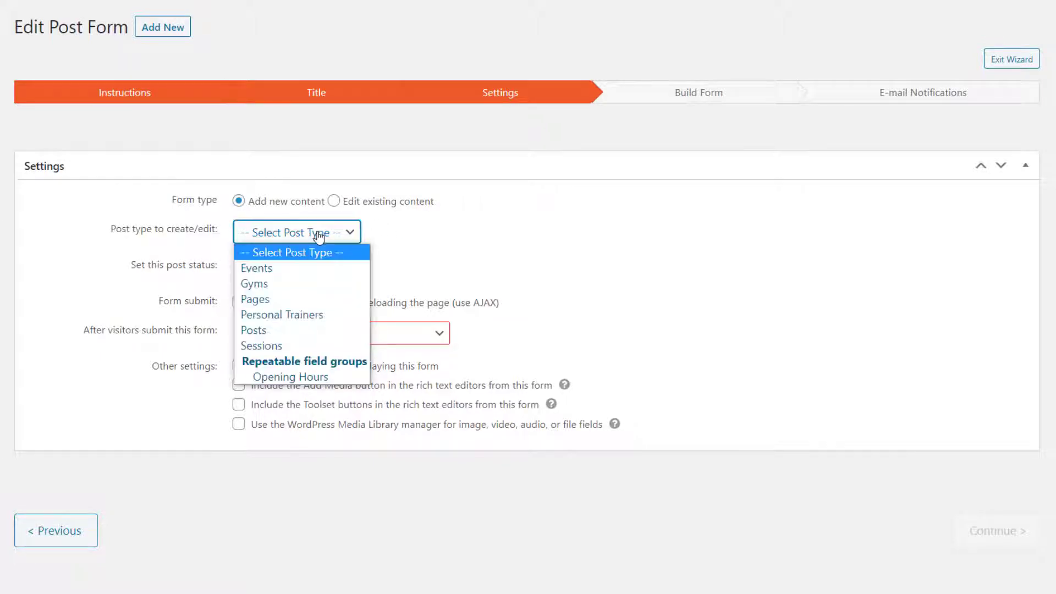
pyautogui.click(305, 285)
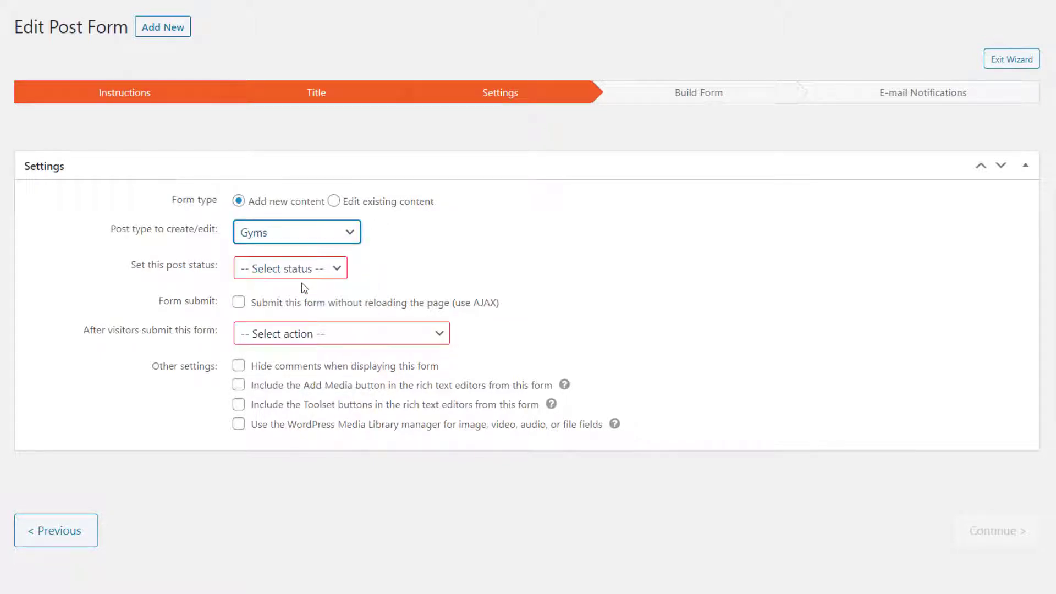
pyautogui.click(304, 271)
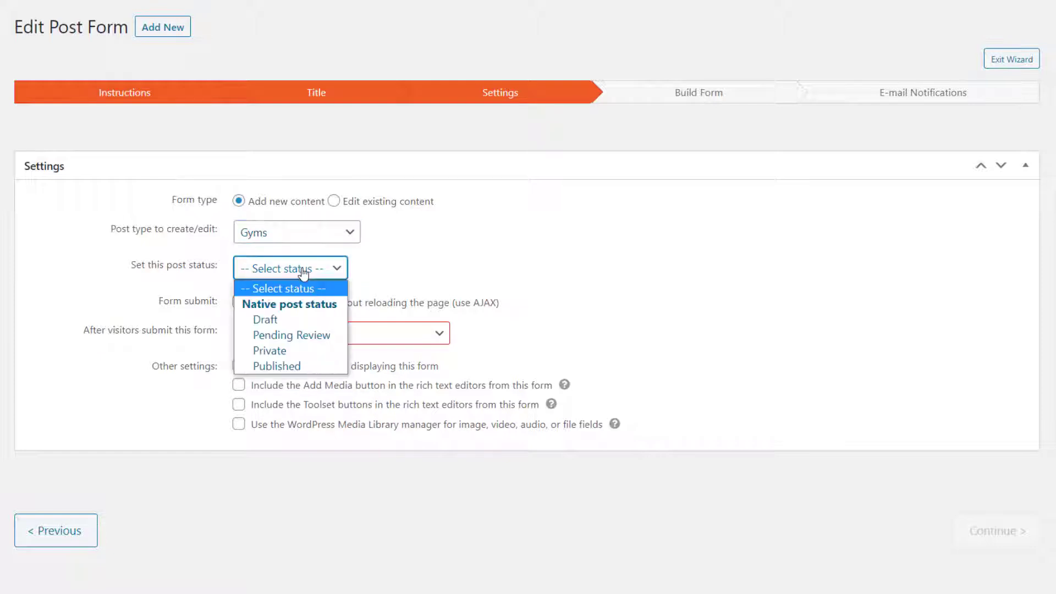
pyautogui.click(300, 321)
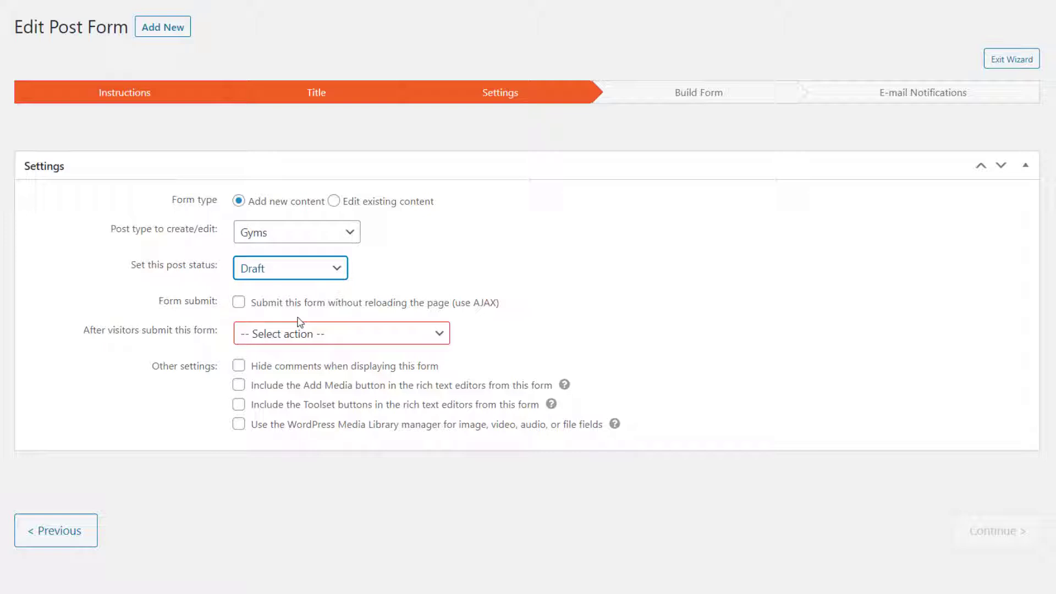
pyautogui.click(296, 336)
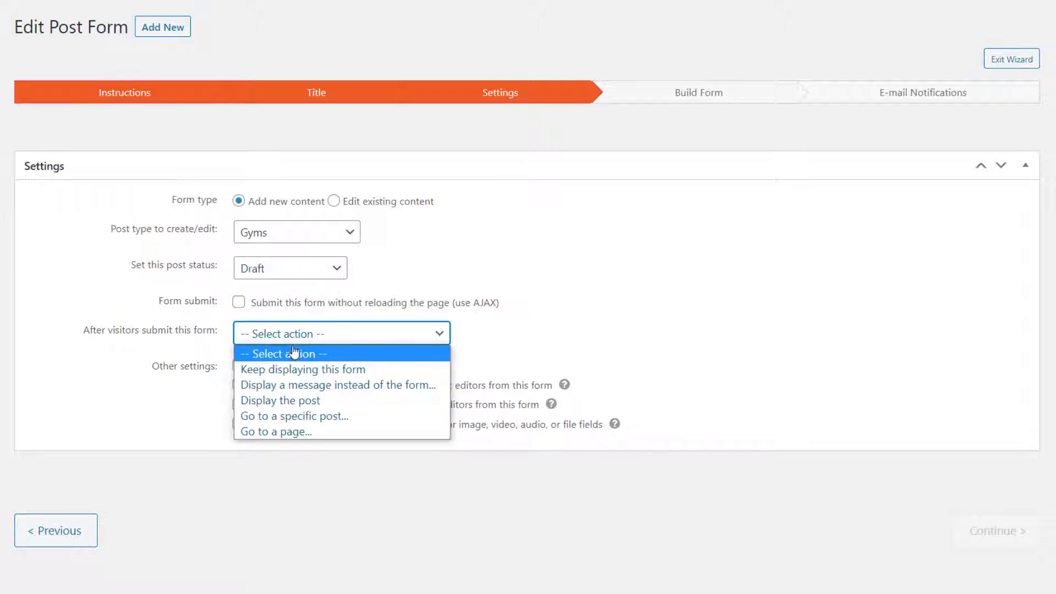
pyautogui.click(293, 388)
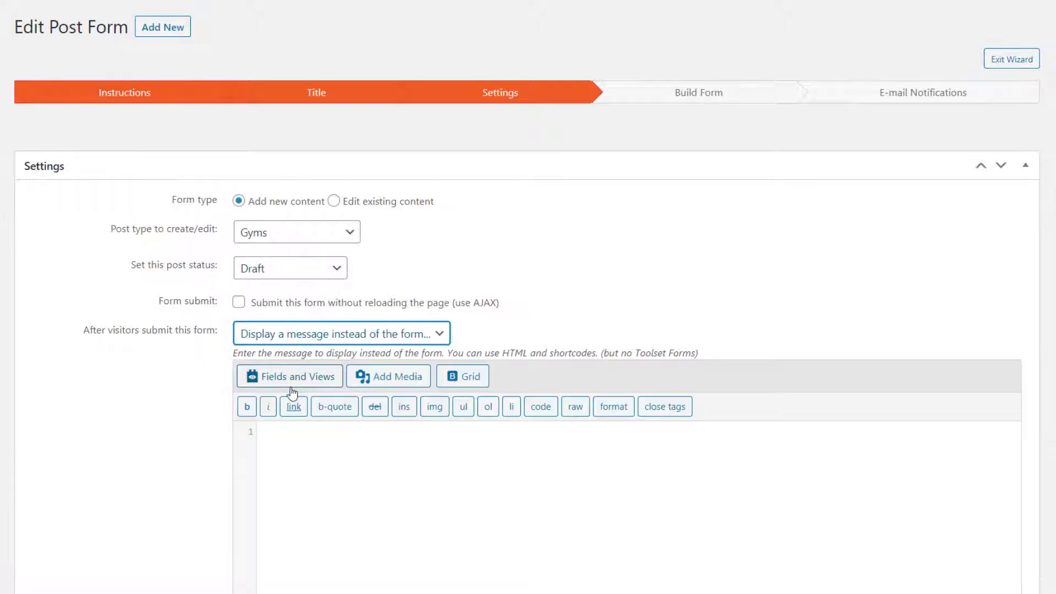
pyautogui.click(341, 460)
pyautogui.write('Thank you for your submission!')
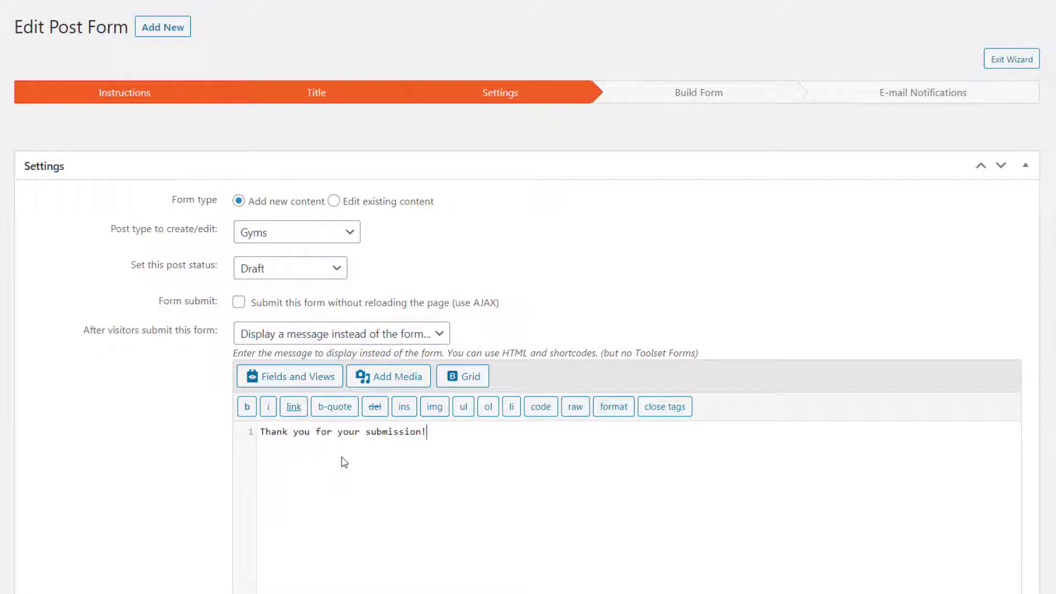
pyautogui.scroll(-3, 345, 462)
pyautogui.scroll(-2, 780, 510)
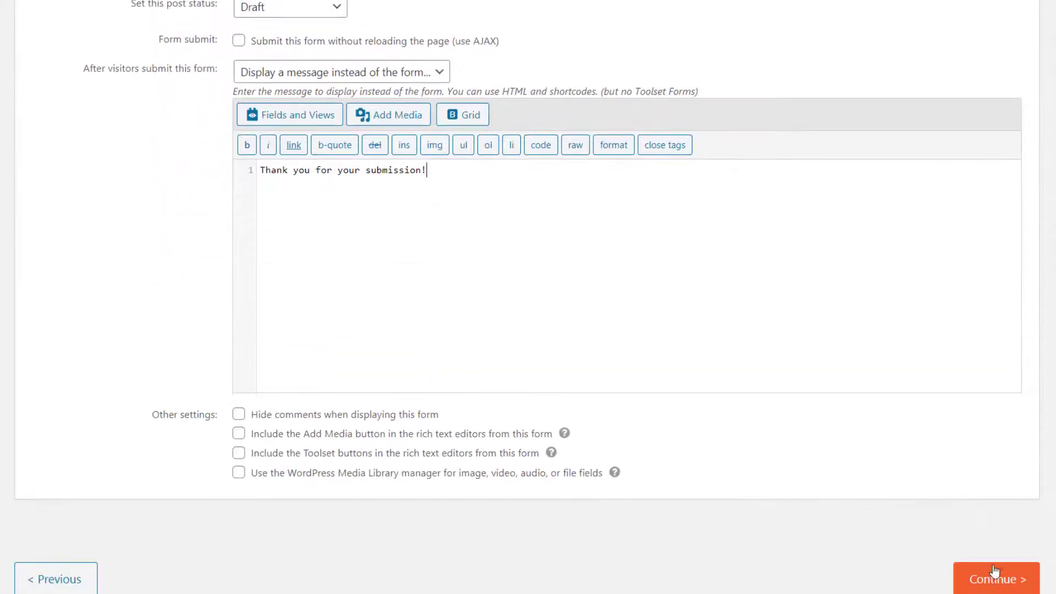
pyautogui.click(983, 577)
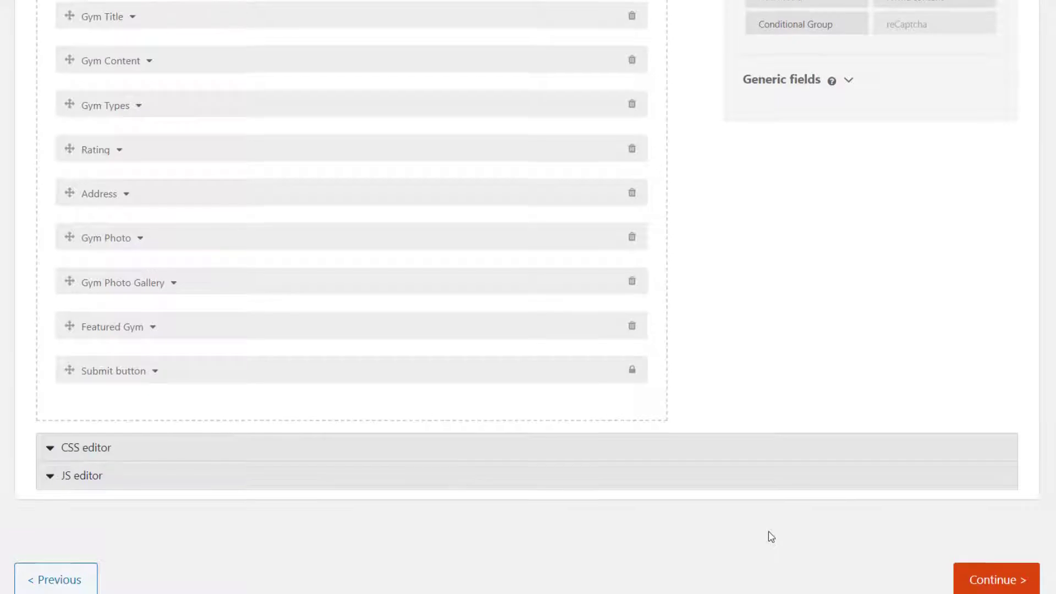
# - Put Rating and Address beside Gym Types, move Gym Content below, drop Featured Gym, add a media element
pyautogui.scroll(3, 770, 534)
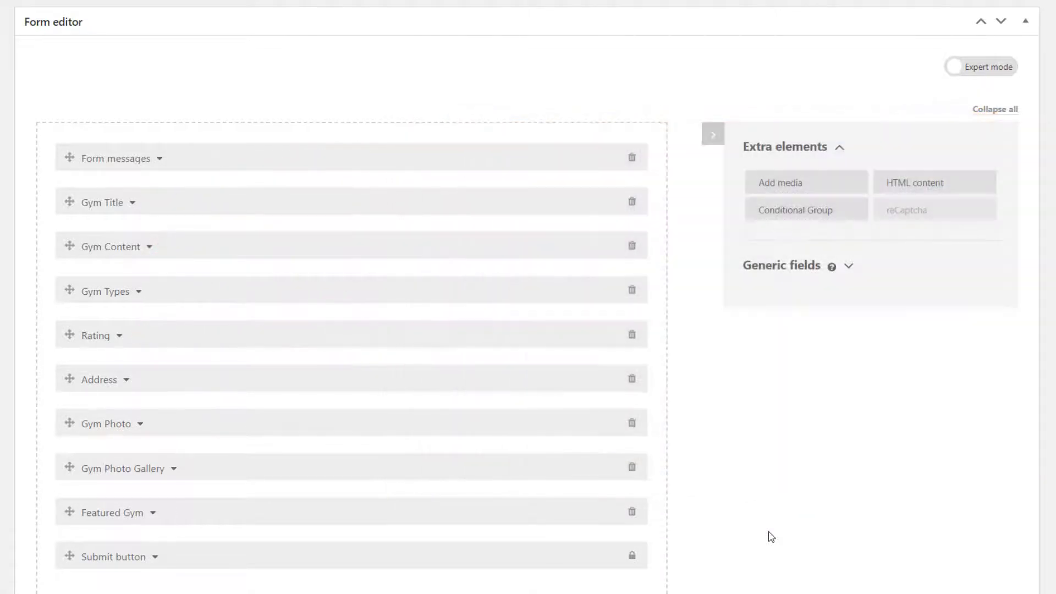
pyautogui.moveTo(198, 339); pyautogui.dragTo(510, 304)
pyautogui.moveTo(240, 335); pyautogui.dragTo(539, 289)
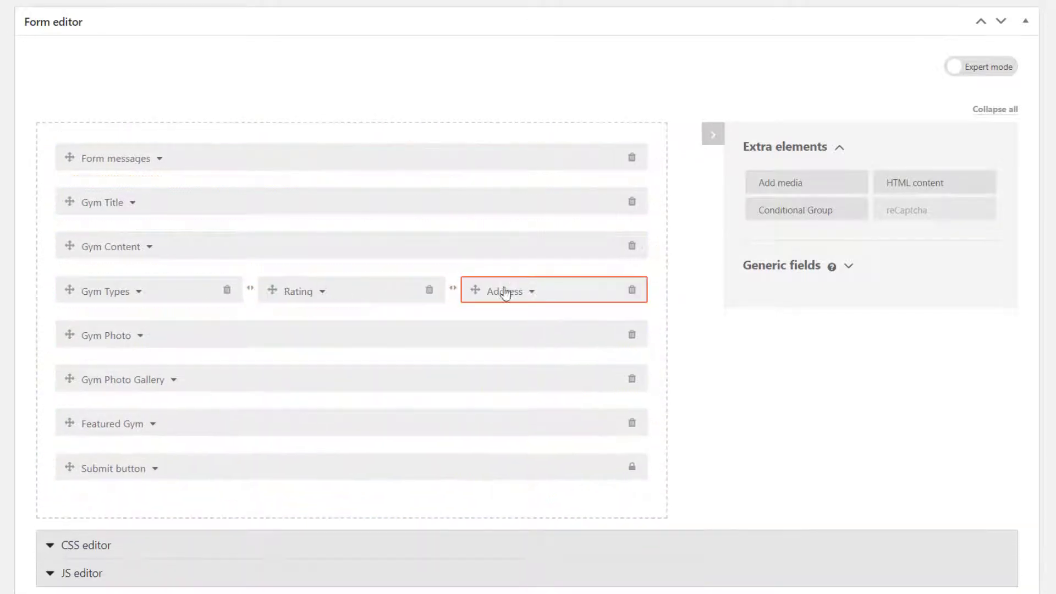
pyautogui.moveTo(275, 253); pyautogui.dragTo(267, 313)
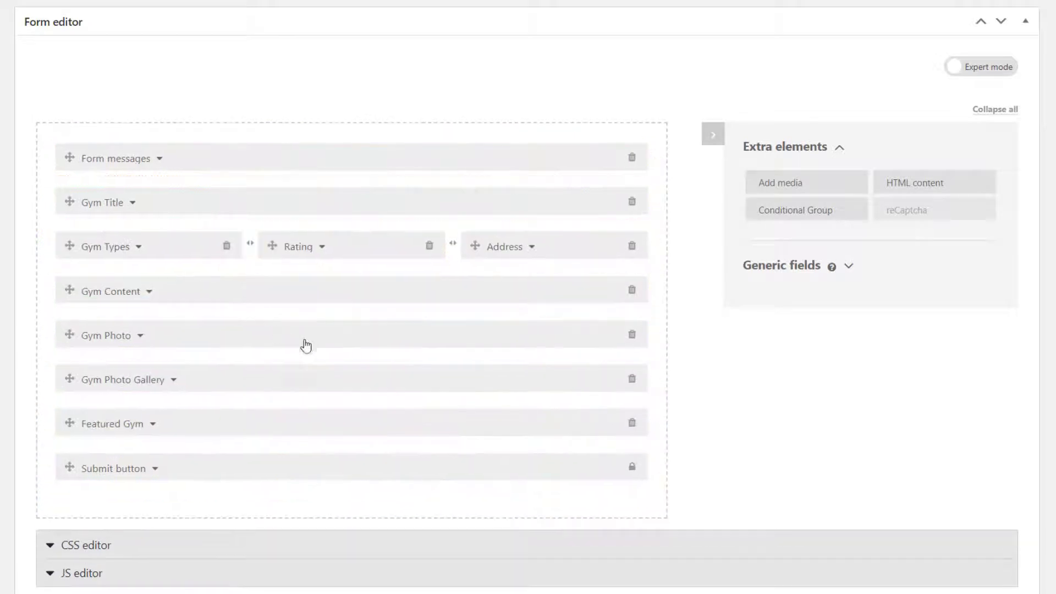
pyautogui.click(631, 423)
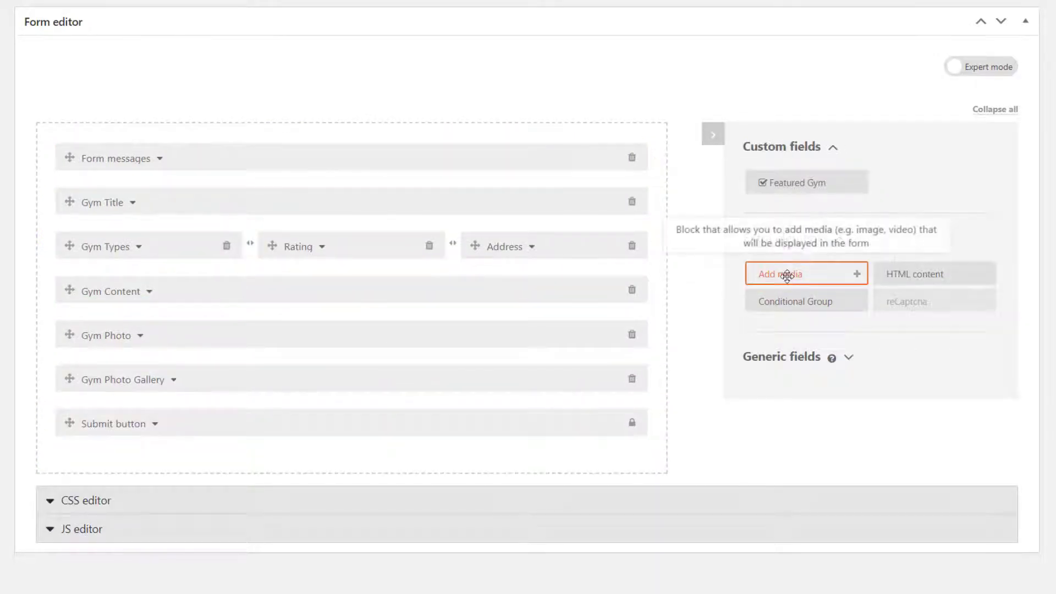
pyautogui.moveTo(785, 273); pyautogui.dragTo(205, 401)
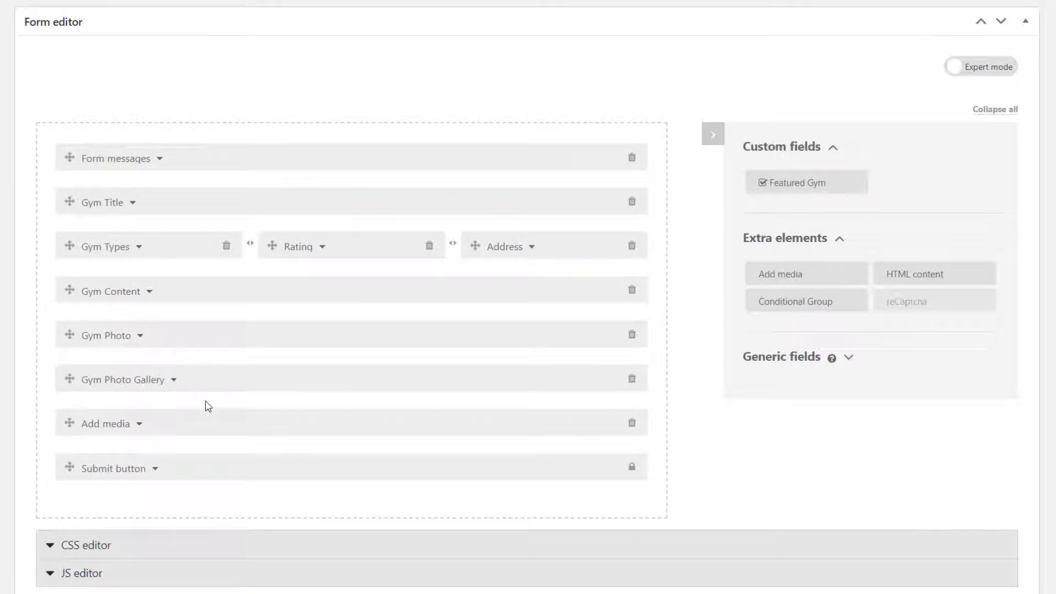
# - Continue past the notifications step and finish to save the form
pyautogui.scroll(-2, 886, 559)
pyautogui.click(993, 584)
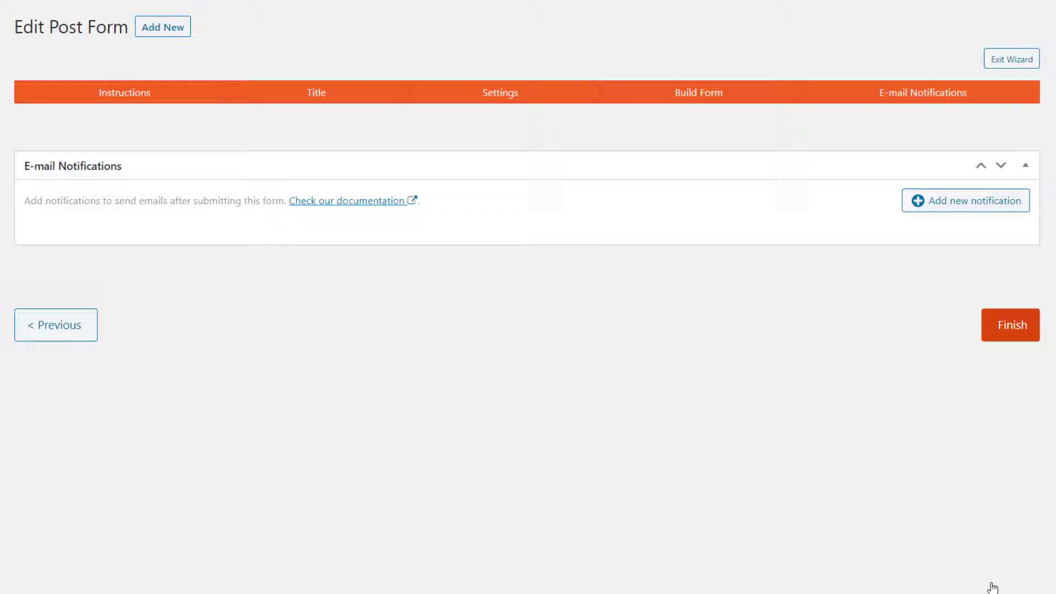
pyautogui.click(1011, 328)
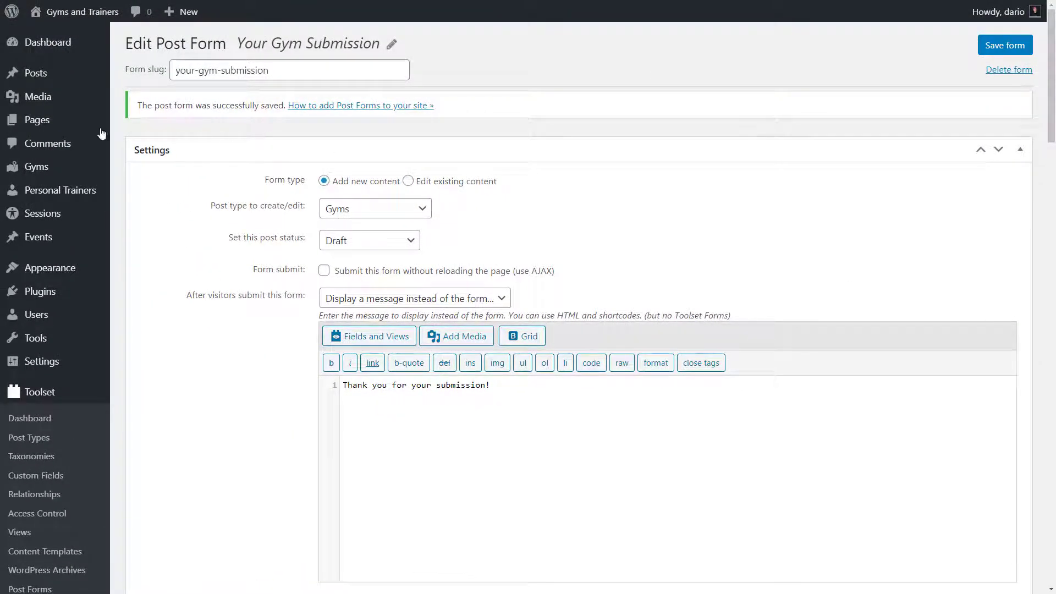
# - Create a 'Submit Your Gym' page containing a Toolset Form block set to 'Your Gym Submission'
pyautogui.moveTo(59, 118)
pyautogui.click(134, 142)
pyautogui.write('Submit Your Gym')
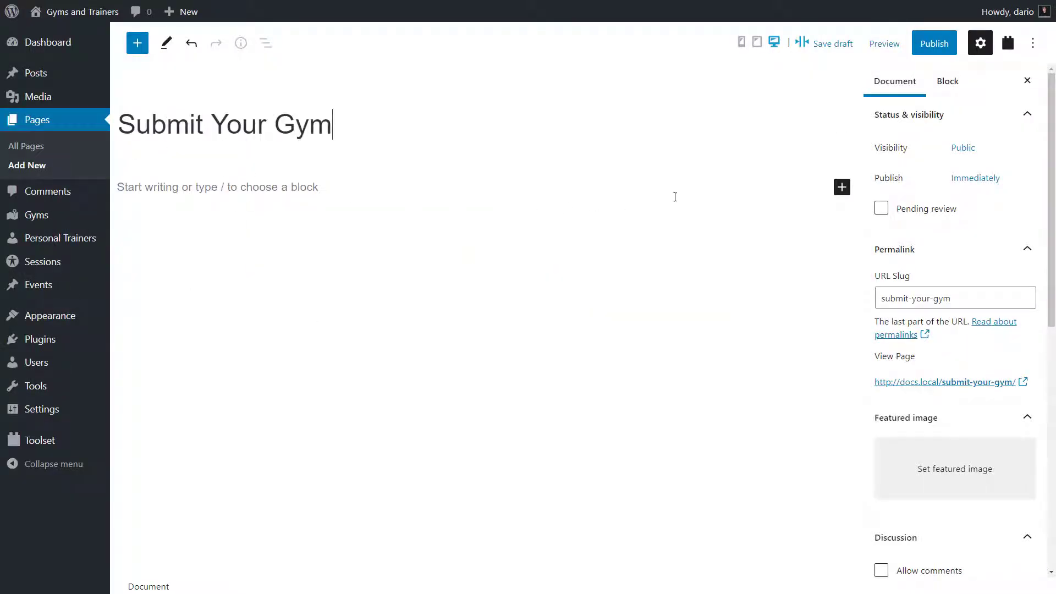
pyautogui.click(842, 187)
pyautogui.write('form')
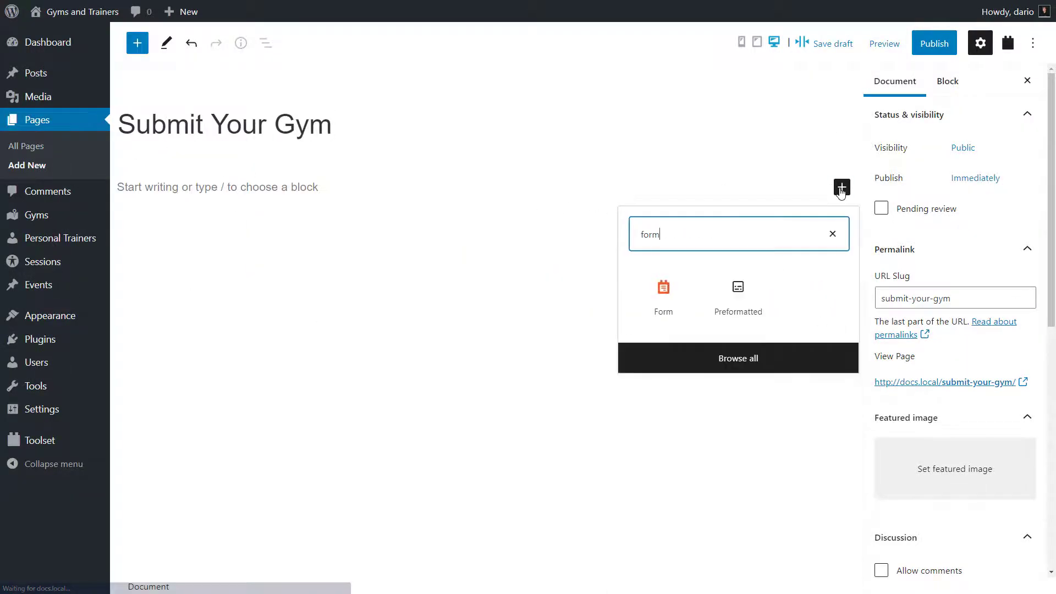
pyautogui.click(661, 303)
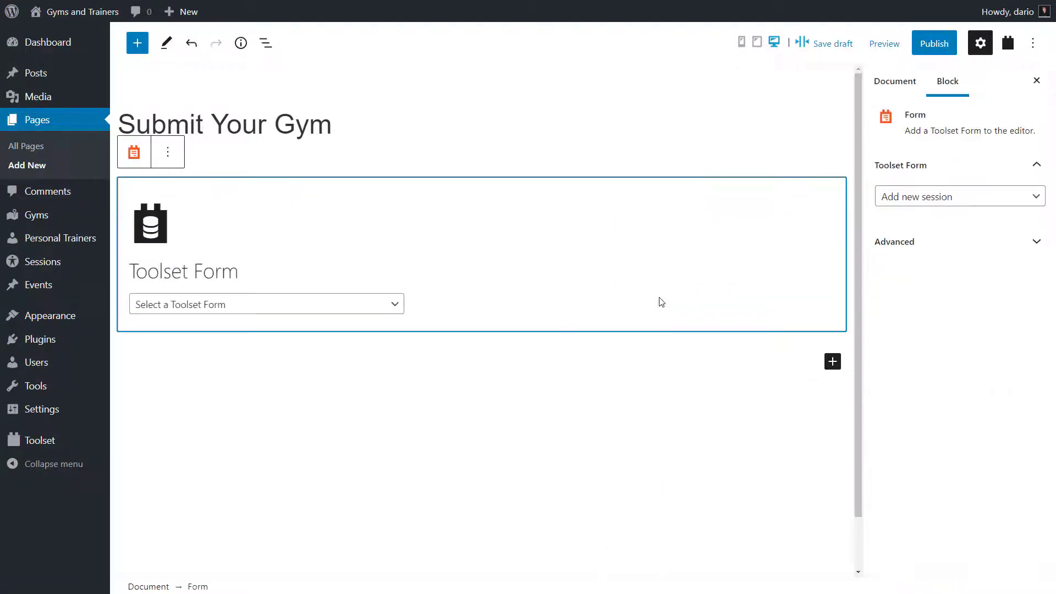
pyautogui.click(353, 306)
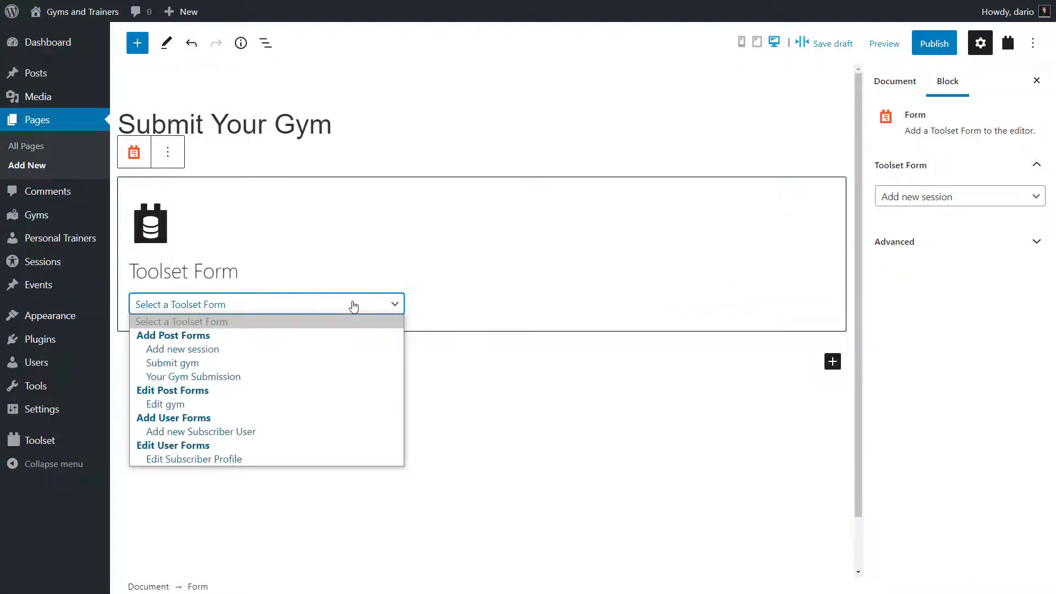
pyautogui.click(285, 376)
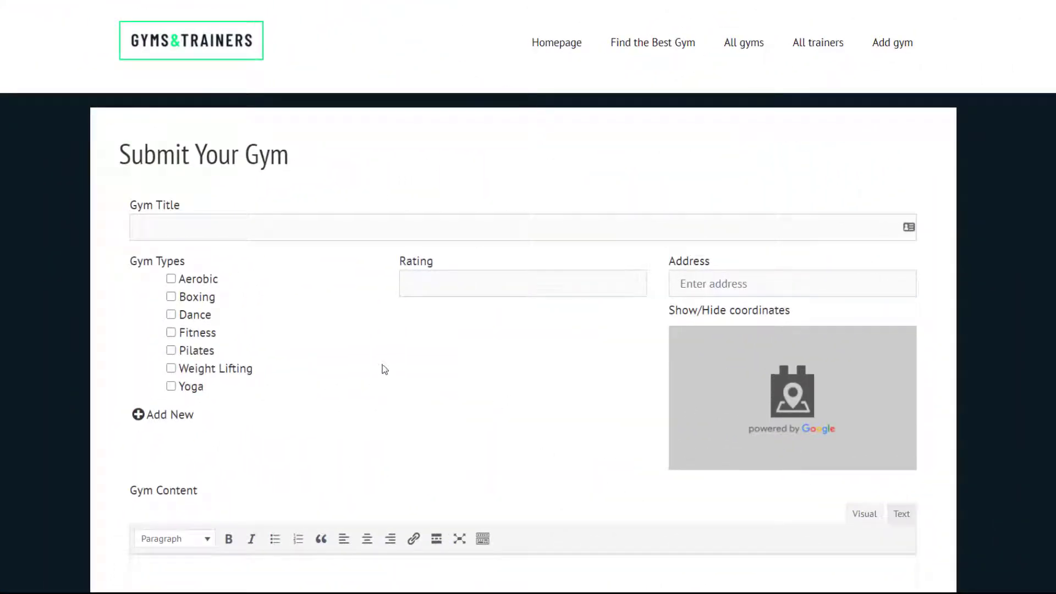
# - Fill in a gym title, tick Aerobic, enter rating 4, choose a suggested address and paste the description
pyautogui.click(289, 231)
pyautogui.write("Dario's Gym")
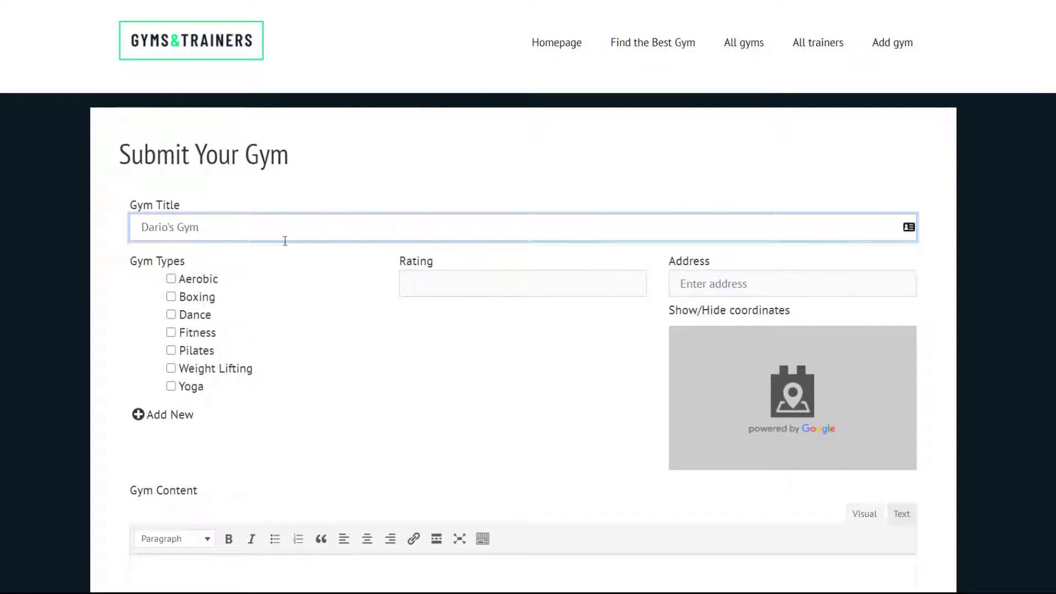
pyautogui.press('Tab')
pyautogui.press('space')
pyautogui.click(407, 283)
pyautogui.write('4')
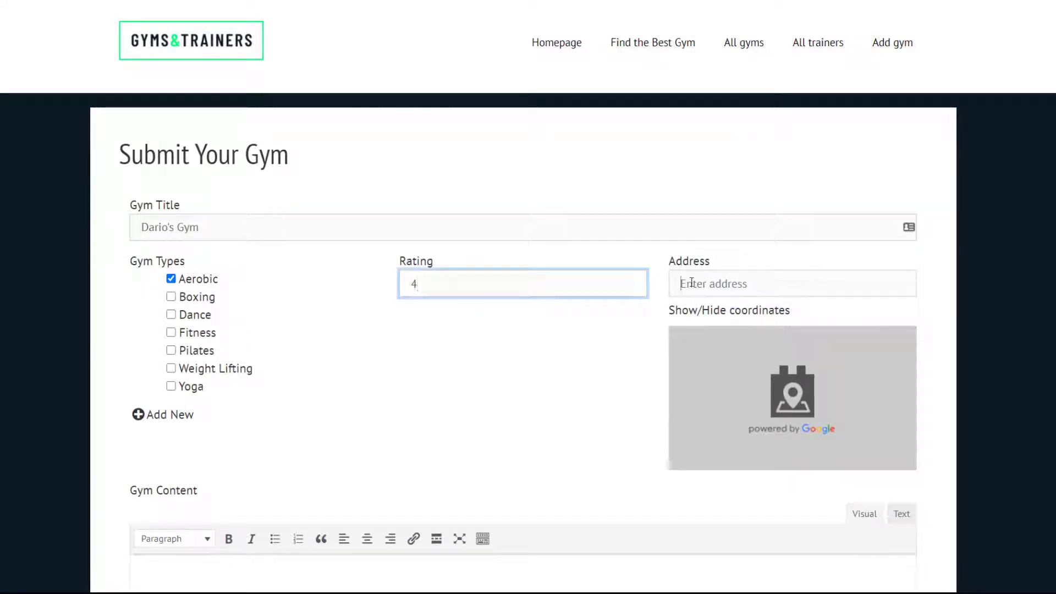
pyautogui.click(703, 282)
pyautogui.write('22 picc')
pyautogui.click(708, 330)
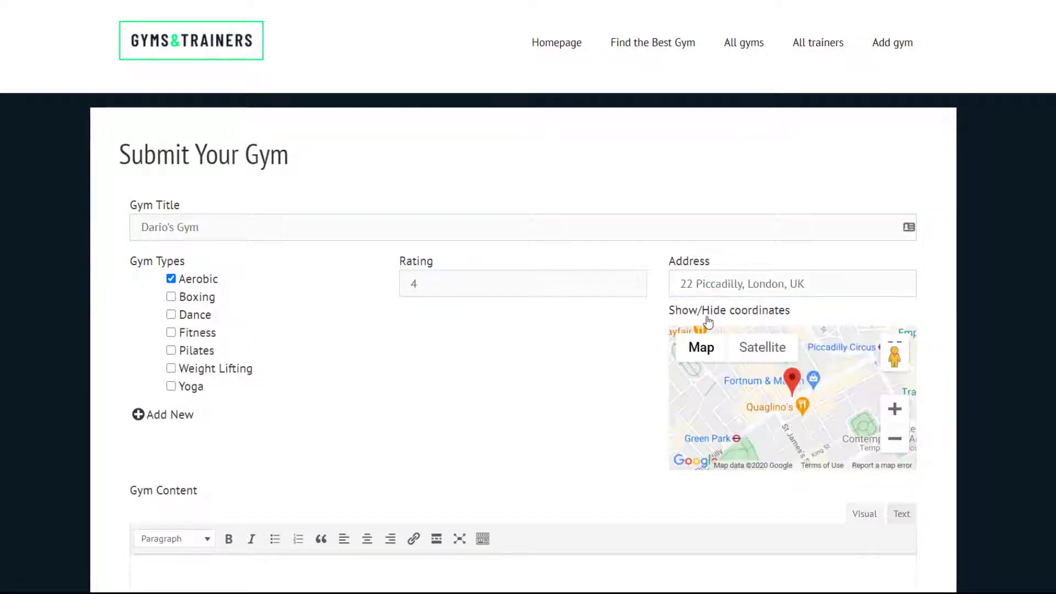
pyautogui.scroll(-7, 545, 363)
pyautogui.click(456, 262)
pyautogui.write('Lorem ipsum dolor sit amet, consectetur adipiscing elit, sed do eiusmod tempor incididunt ut labore et dolore magna aliqua. Ut enim ad minim veniam, quis nostrud exercitation ullamco laboris nisi ut aliquip ex ea commodo consequat.')
pyautogui.scroll(-2, 456, 261)
# - Attach the main gym photo and fitness, gym-room and weight-lifting gallery images, then submit
pyautogui.click(167, 348)
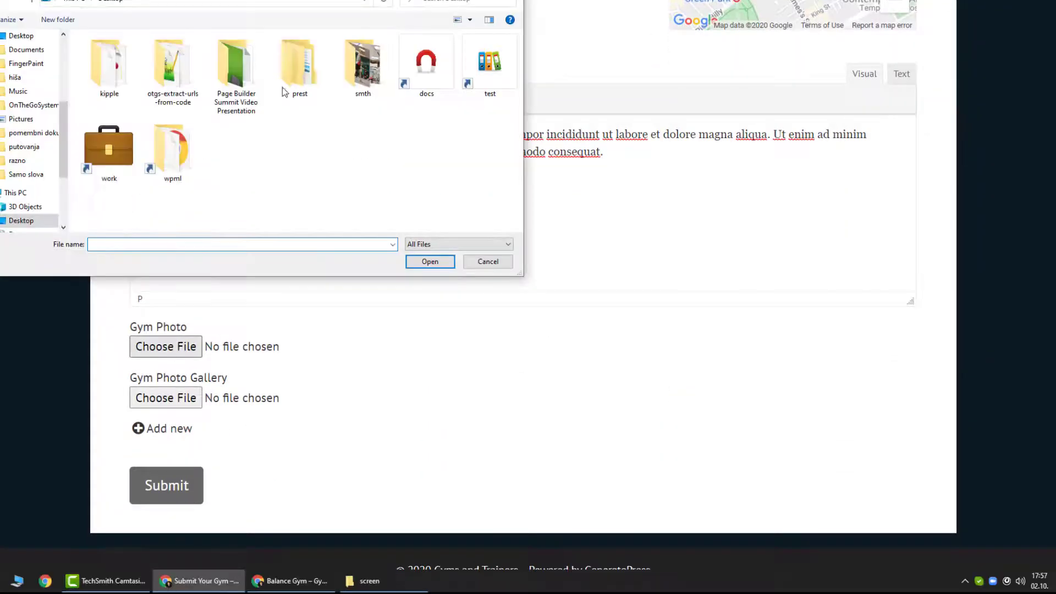
pyautogui.doubleClick(294, 77)
pyautogui.doubleClick(104, 84)
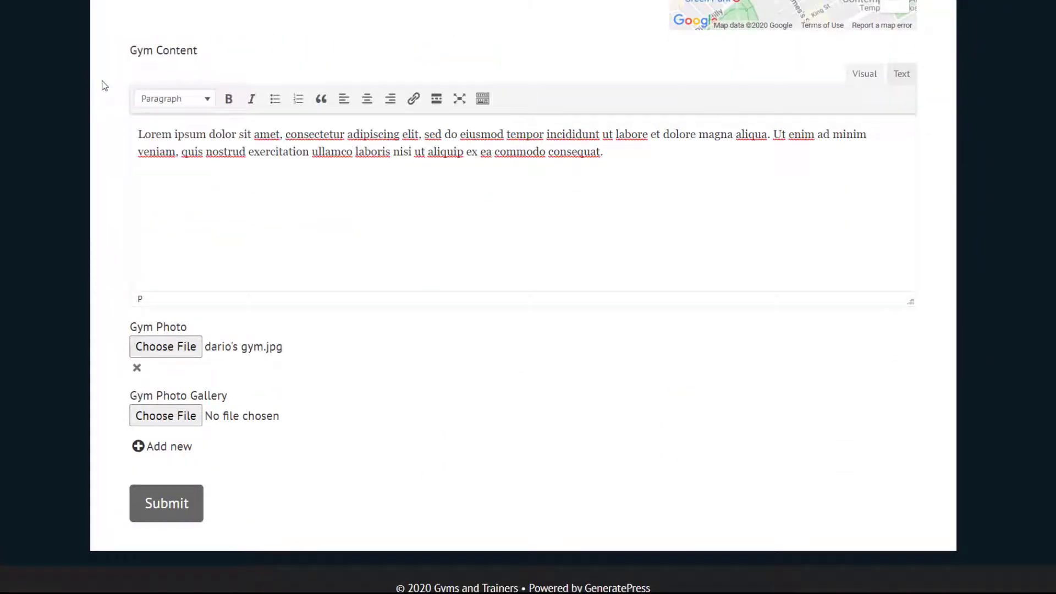
pyautogui.click(165, 416)
pyautogui.doubleClick(170, 52)
pyautogui.click(165, 468)
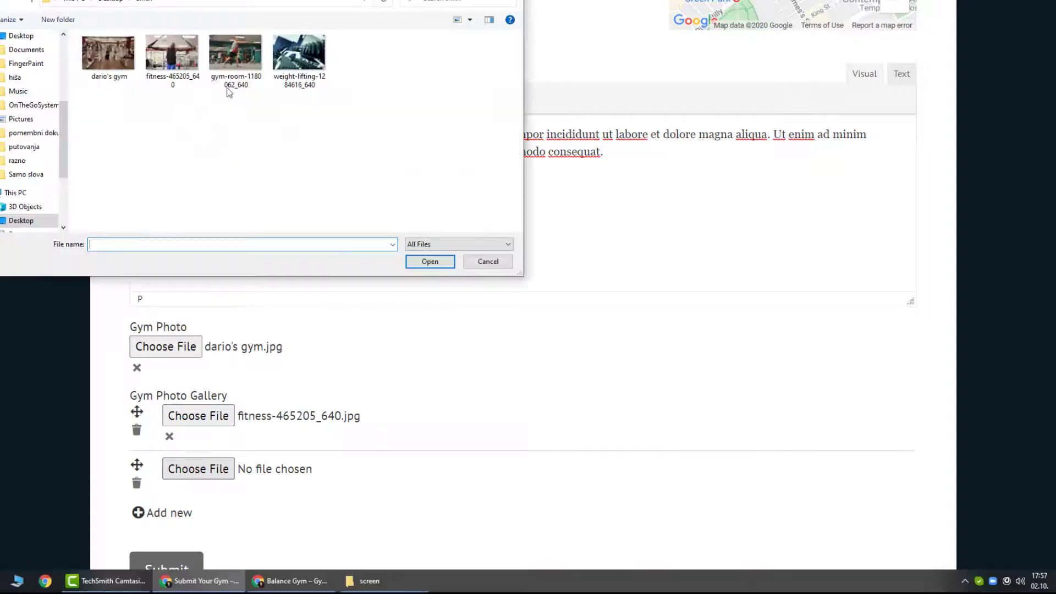
pyautogui.doubleClick(231, 53)
pyautogui.scroll(-3, 176, 495)
pyautogui.click(199, 385)
pyautogui.doubleClick(295, 60)
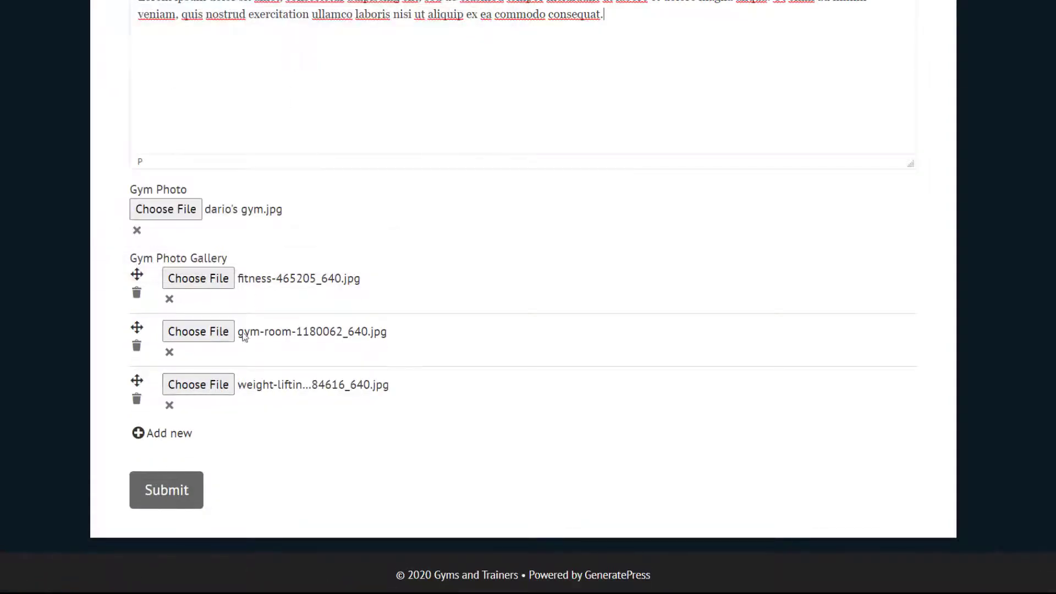
pyautogui.click(176, 499)
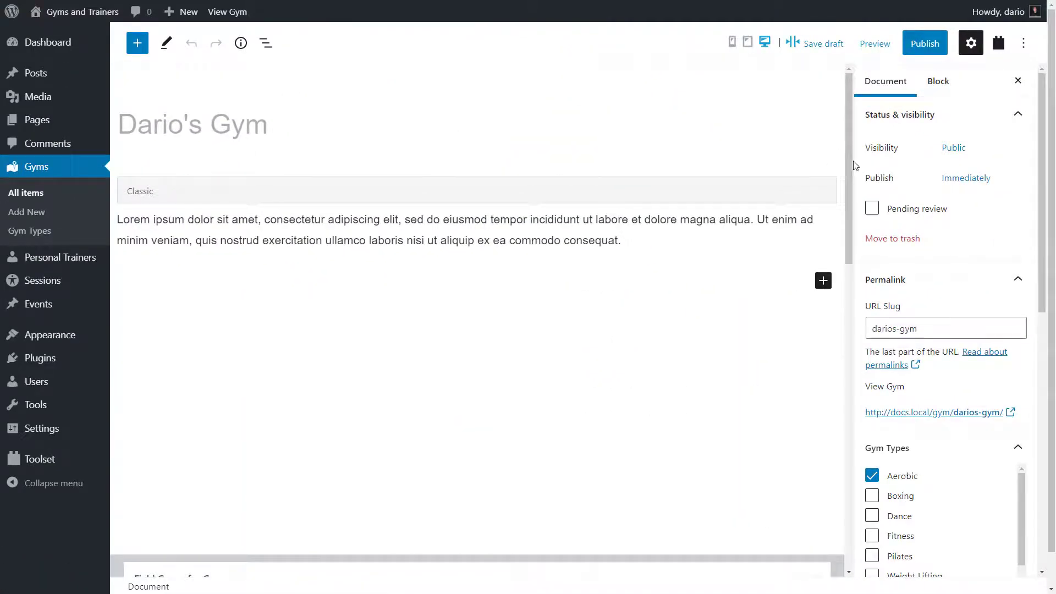
# - Scroll through the First Fitness gym page to see its 4.8/5 rating, gym types and gallery
pyautogui.moveTo(849, 163); pyautogui.dragTo(843, 341)
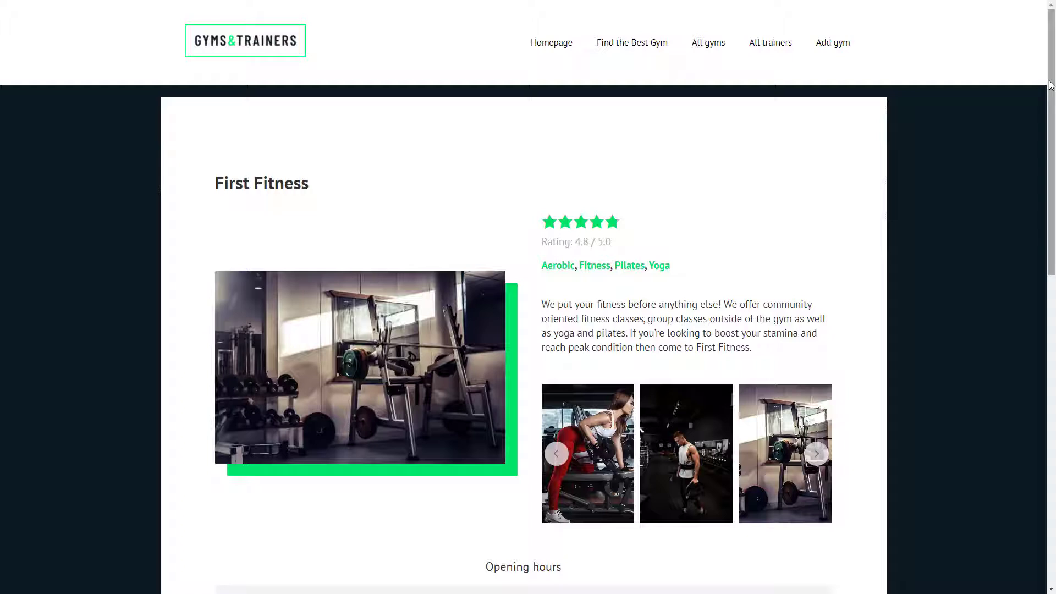
# - Open the trainer's profile from First Fitness, showing the Downtown Fitness and First Fitness gyms
pyautogui.moveTo(1051, 85); pyautogui.dragTo(1053, 407)
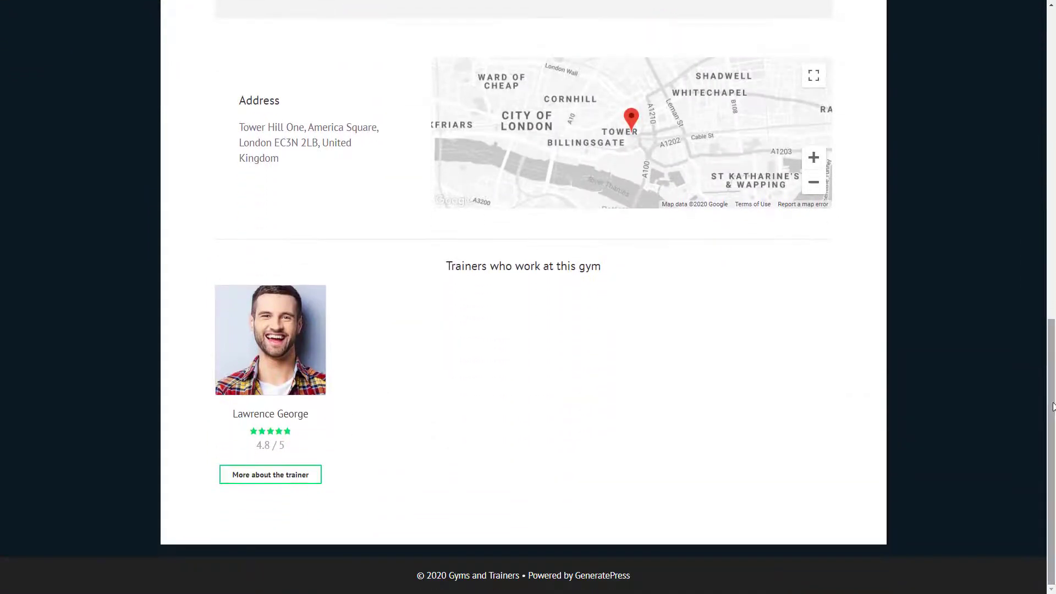
pyautogui.click(270, 333)
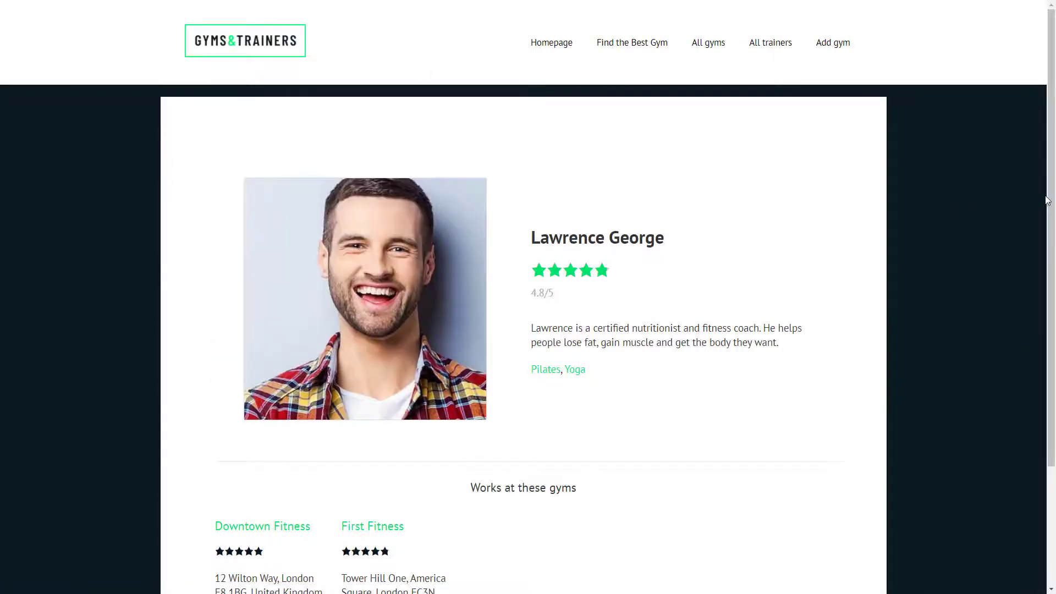
pyautogui.moveTo(1048, 201); pyautogui.dragTo(1048, 284)
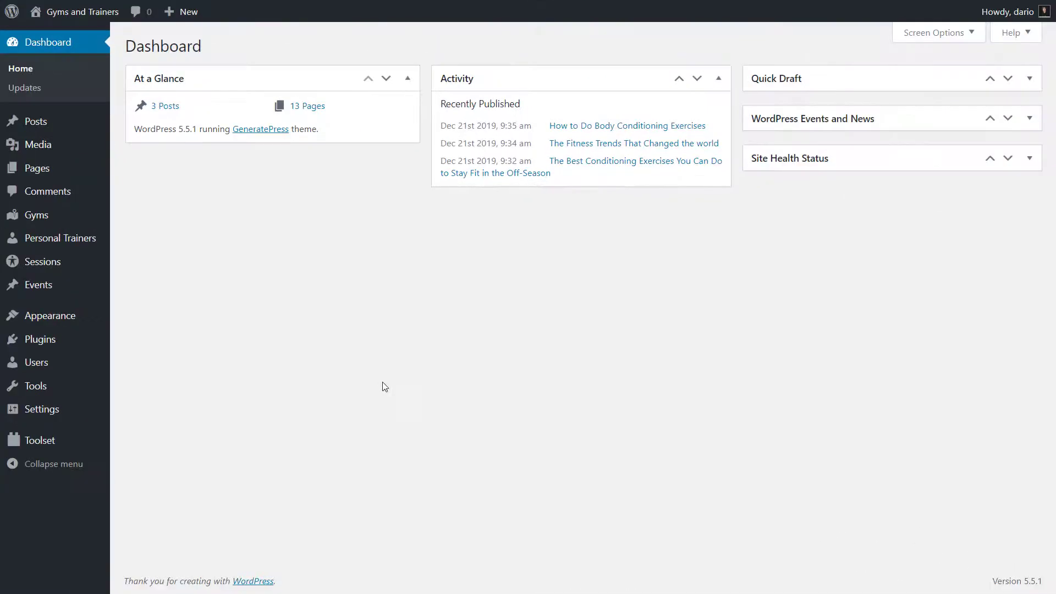
# - Start a new Toolset relationship and choose the many-to-many type
pyautogui.moveTo(58, 439)
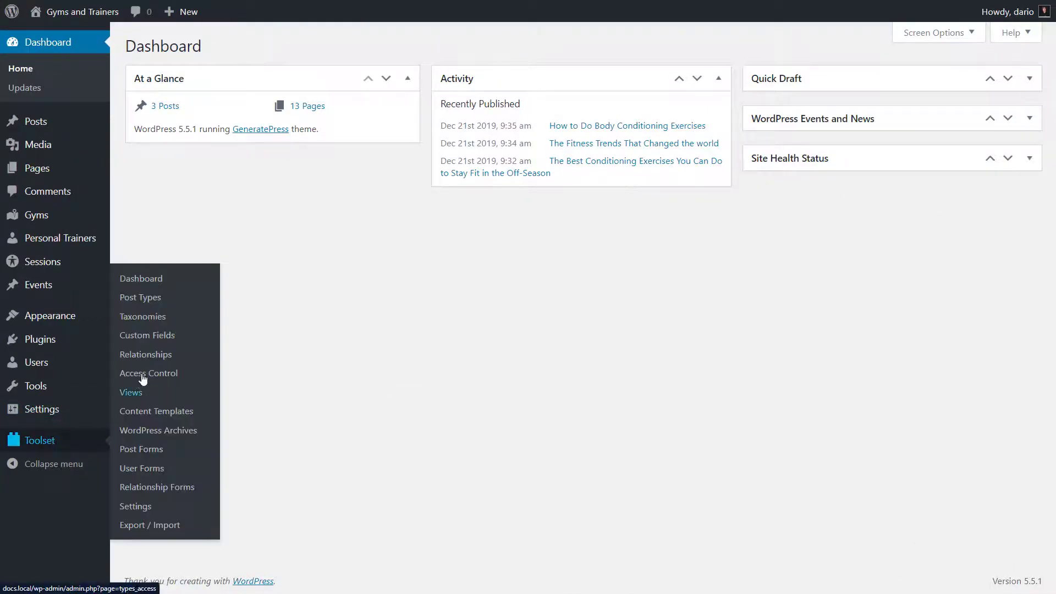
pyautogui.click(156, 358)
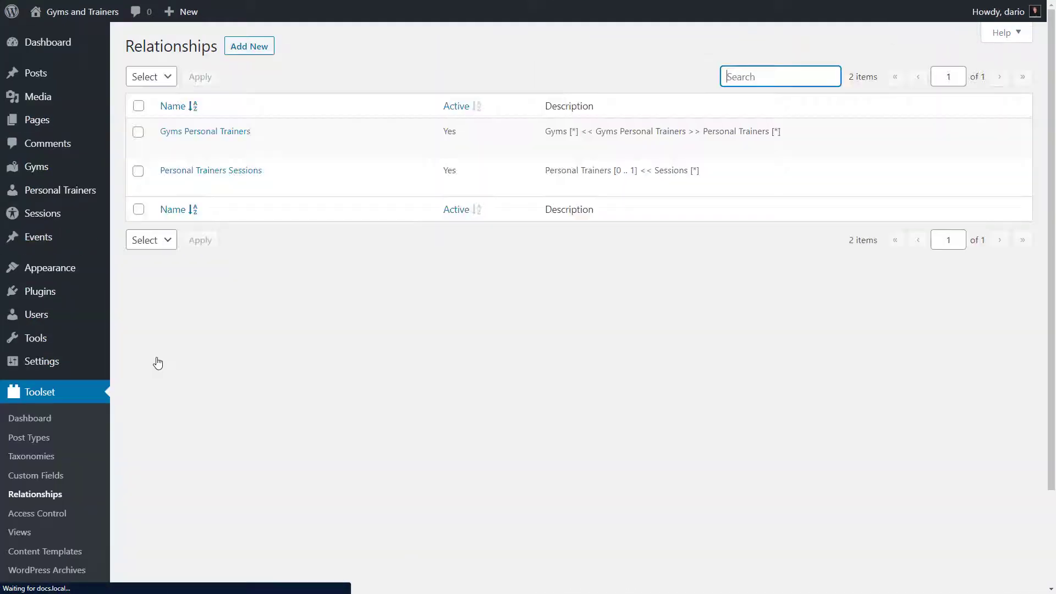
pyautogui.click(244, 54)
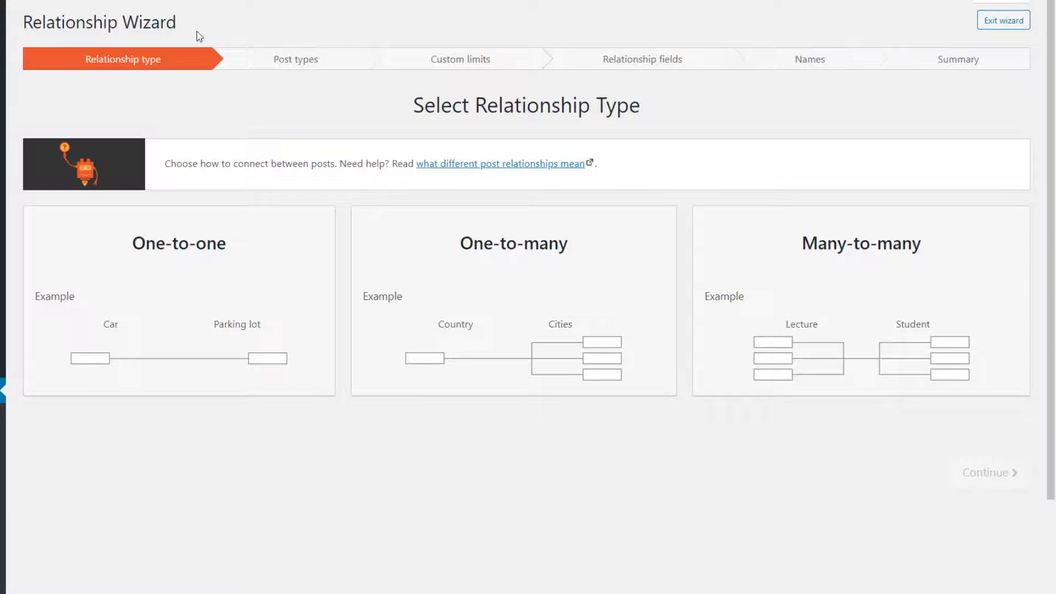
pyautogui.click(784, 257)
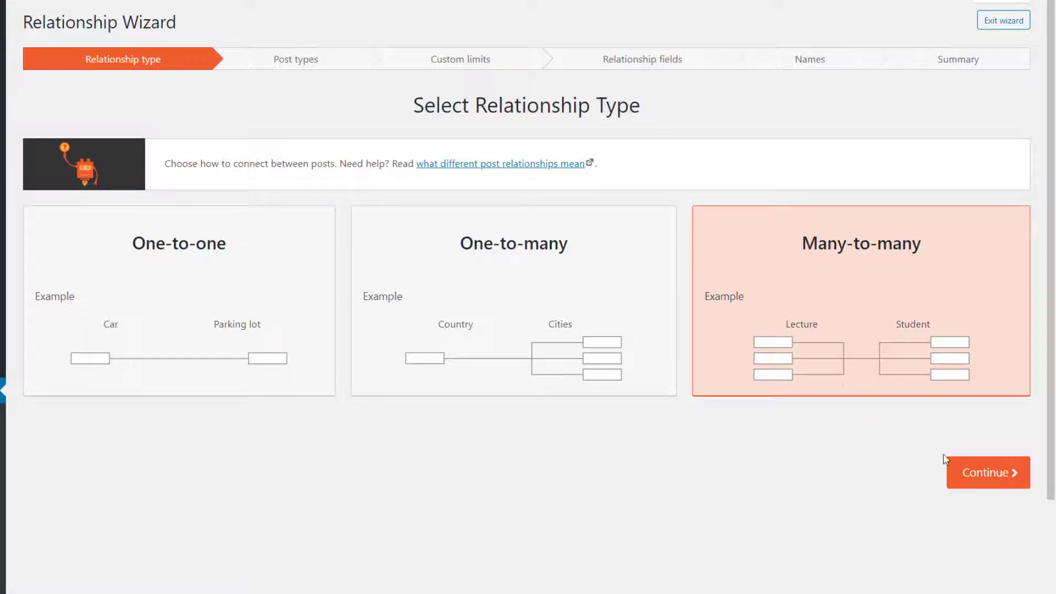
pyautogui.click(971, 477)
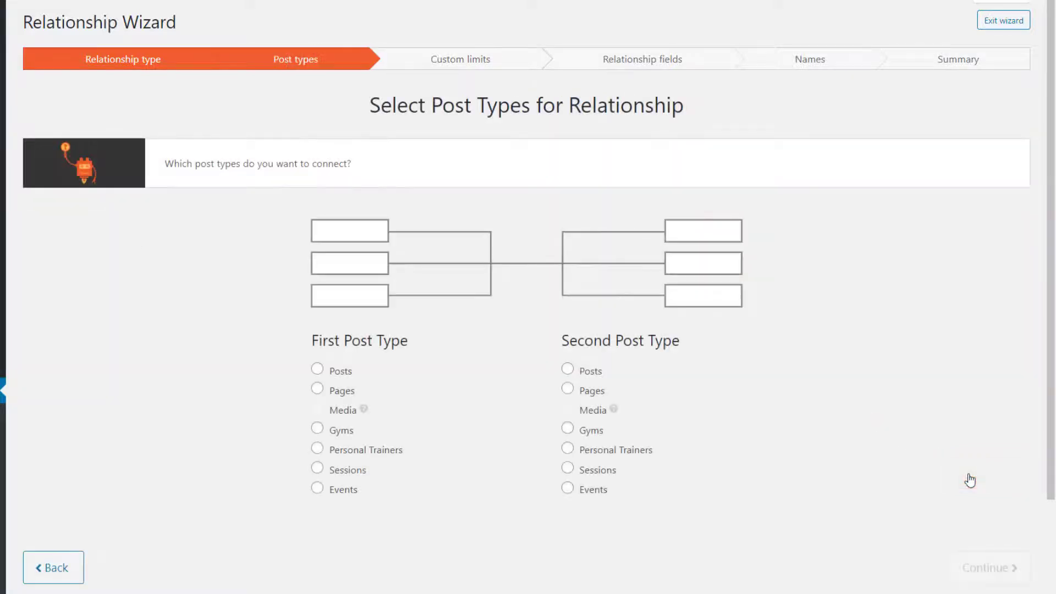
# - Connect Gyms with Personal Trainers, keeping unlimited connections and no extra fields
pyautogui.click(341, 435)
pyautogui.click(617, 456)
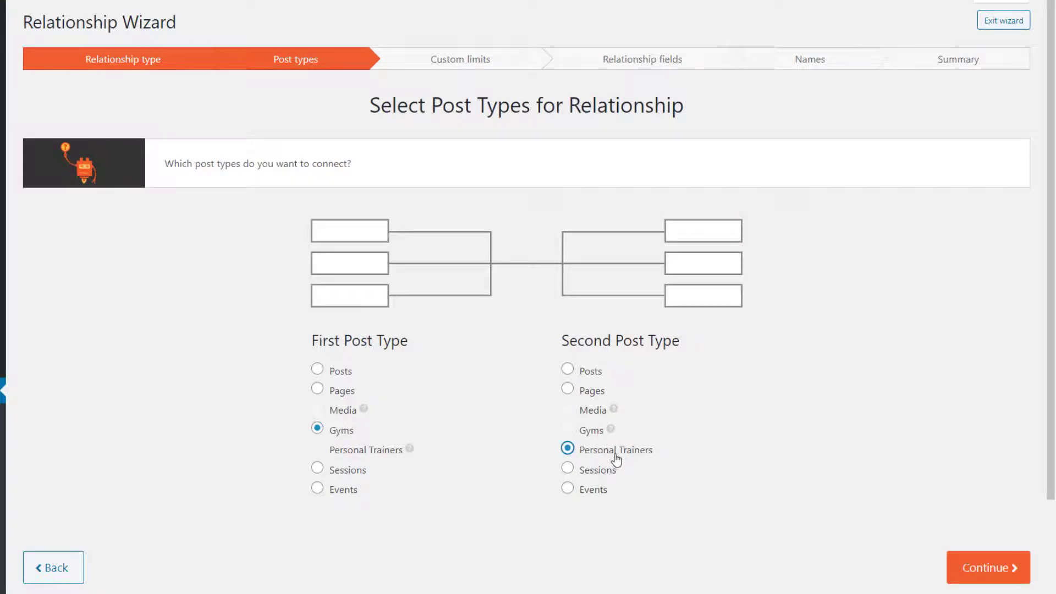
pyautogui.click(978, 568)
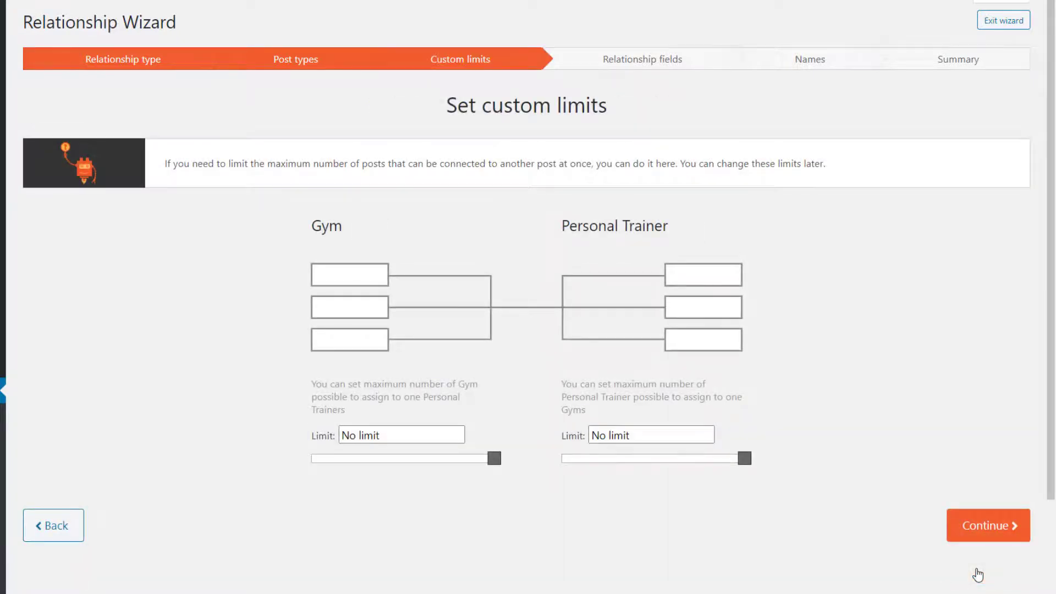
pyautogui.click(977, 544)
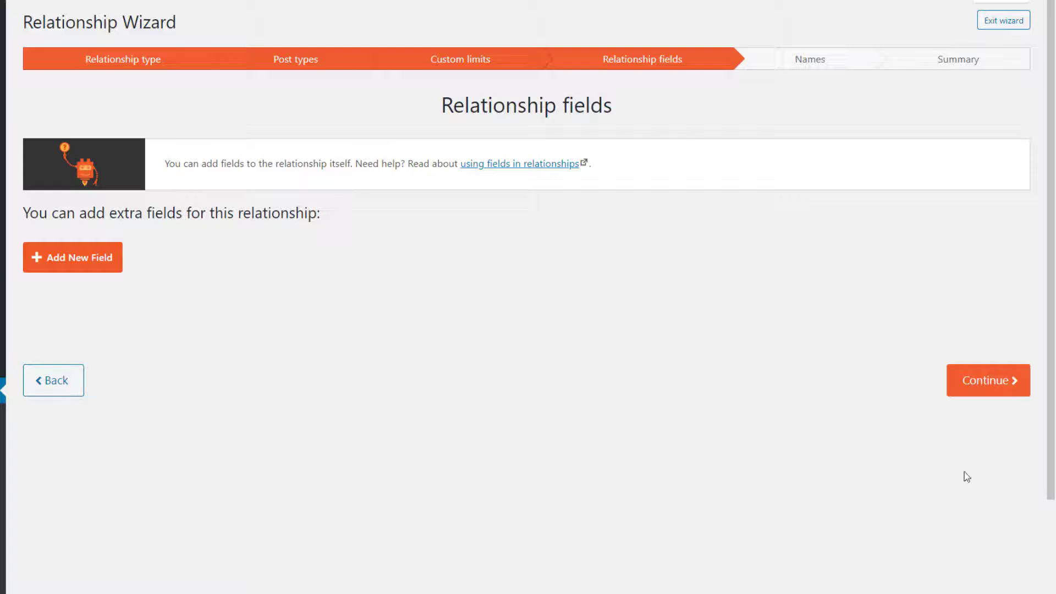
pyautogui.click(963, 386)
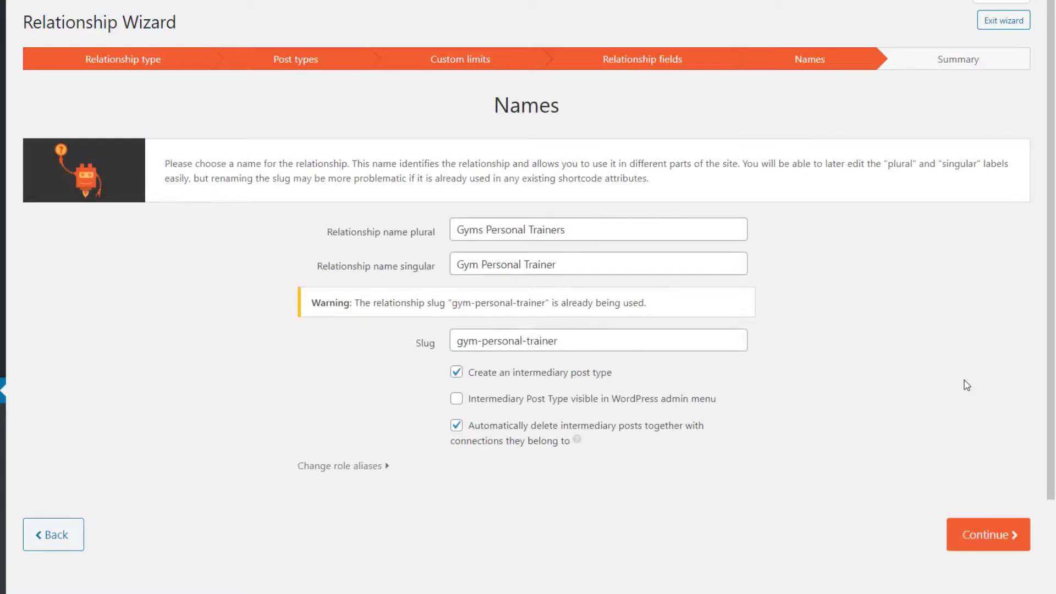
# - Rename the relationship to 'Gyms and Trainers' in plural and singular, then finish it
pyautogui.doubleClick(500, 232)
pyautogui.write('and')
pyautogui.doubleClick(494, 263)
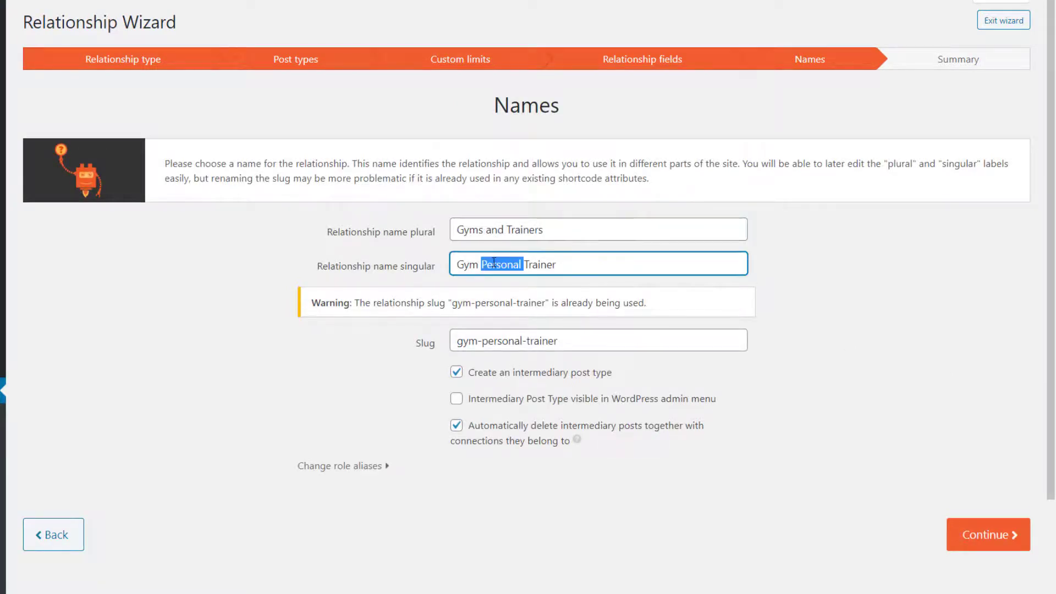
pyautogui.write('and')
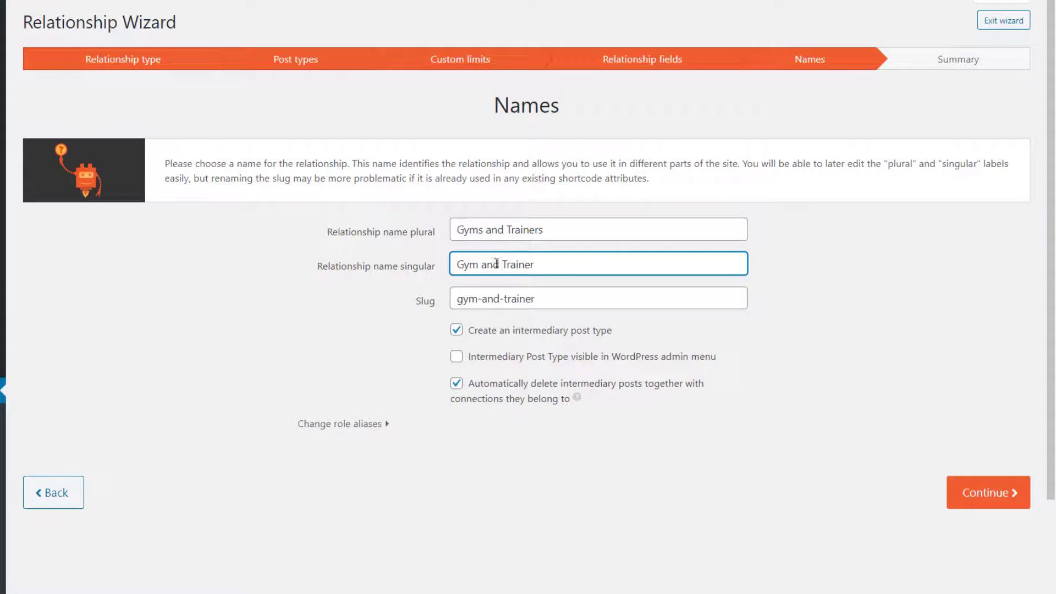
pyautogui.click(956, 495)
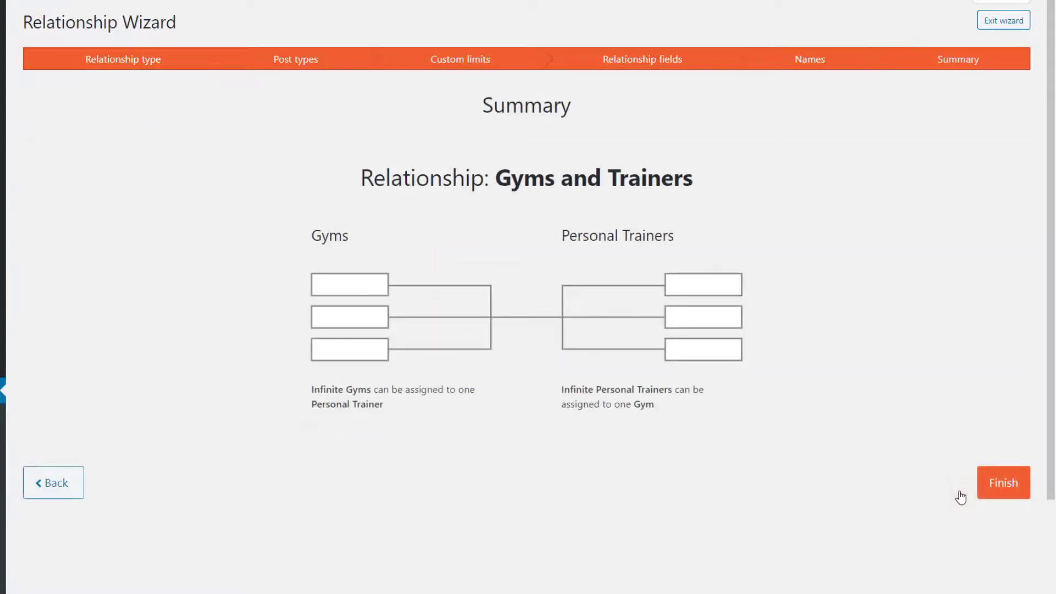
pyautogui.click(1018, 491)
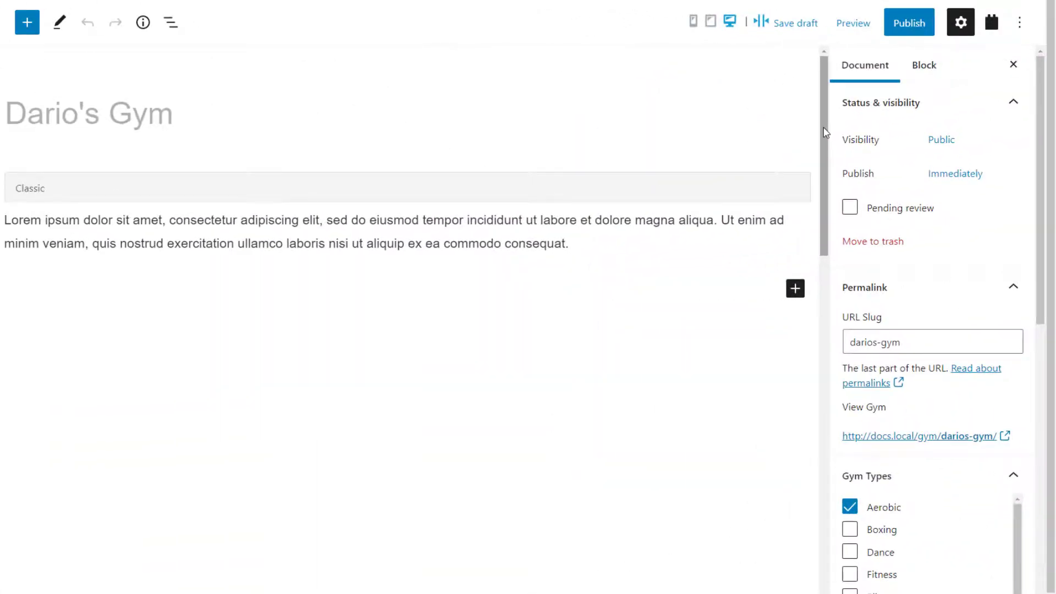
# - Connect an existing personal trainer to Dario's Gym in the Gyms and Trainers box and save
pyautogui.moveTo(825, 132); pyautogui.dragTo(848, 534)
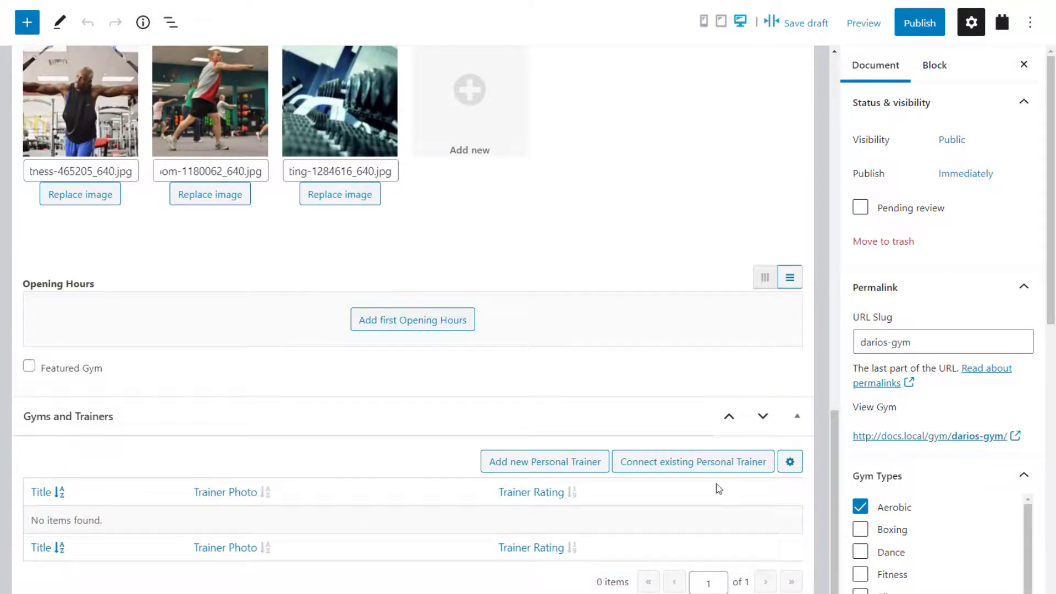
pyautogui.click(680, 469)
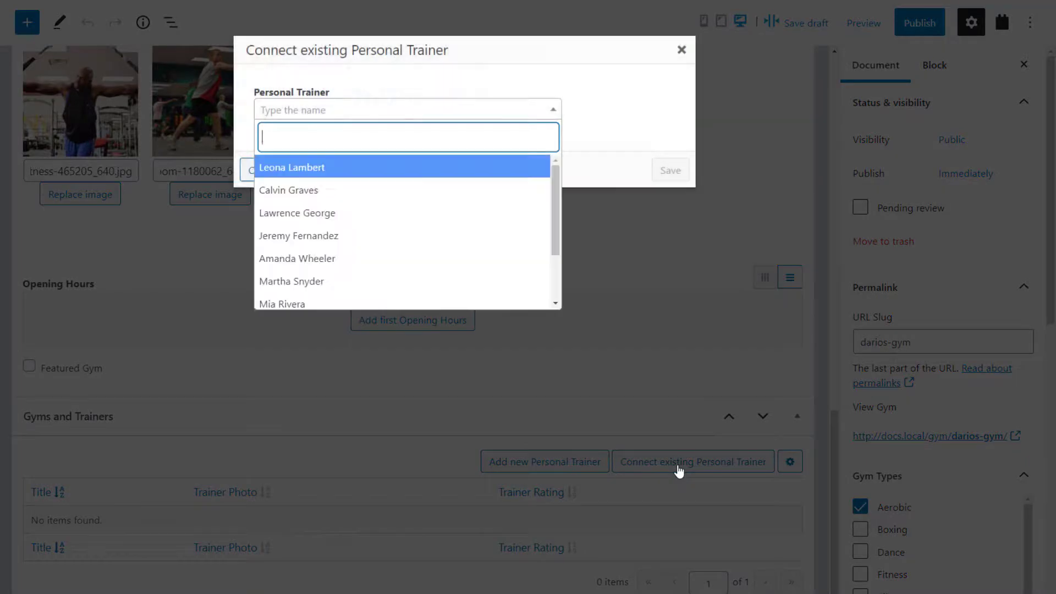
pyautogui.click(406, 189)
pyautogui.click(671, 170)
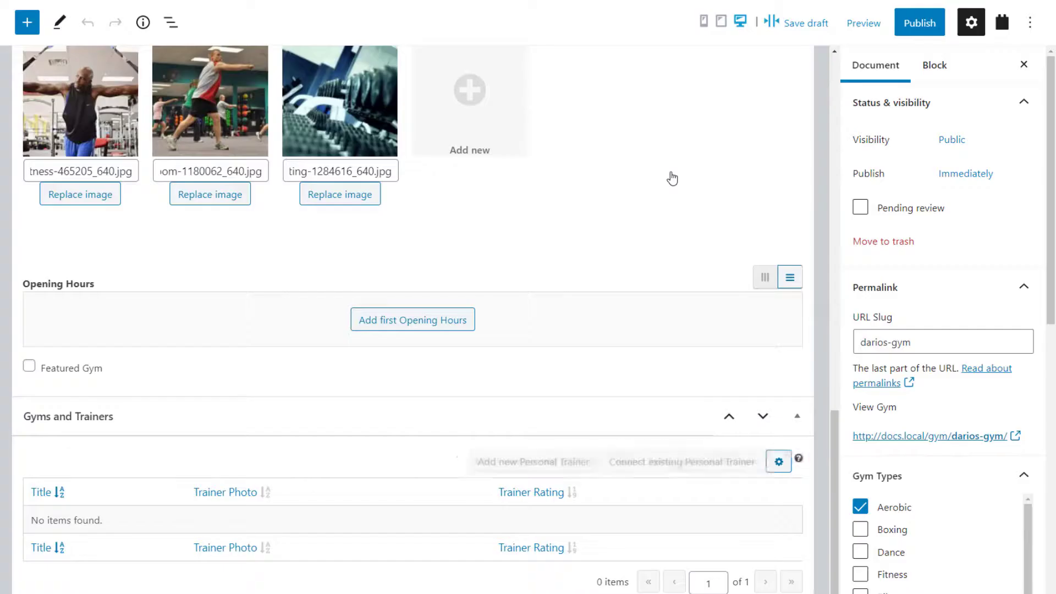
pyautogui.scroll(-1, 665, 284)
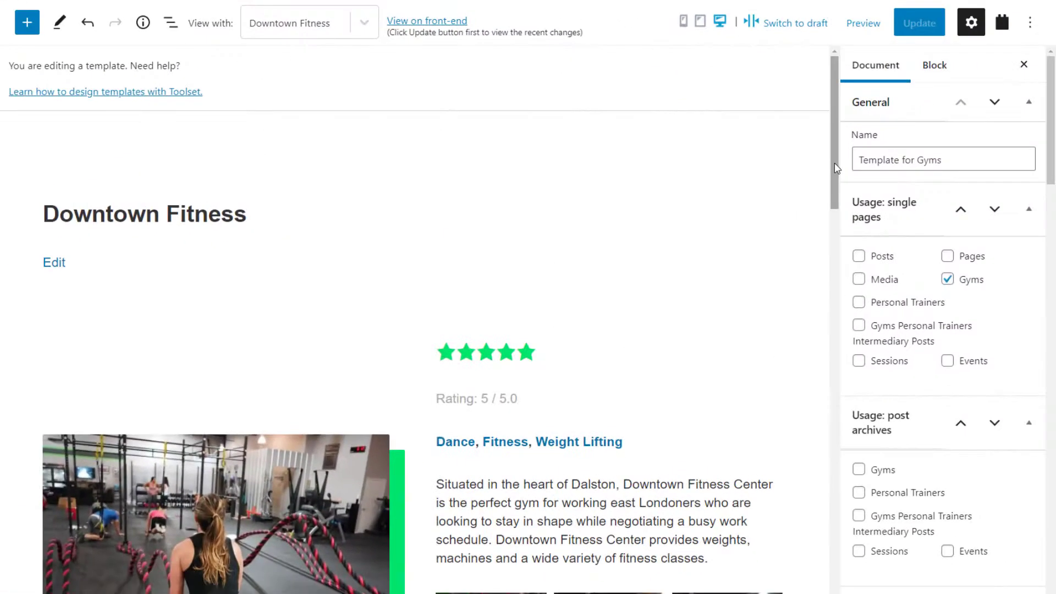
# - Insert a View block named 'List related trainers' under the trainers heading
pyautogui.moveTo(837, 167); pyautogui.dragTo(838, 572)
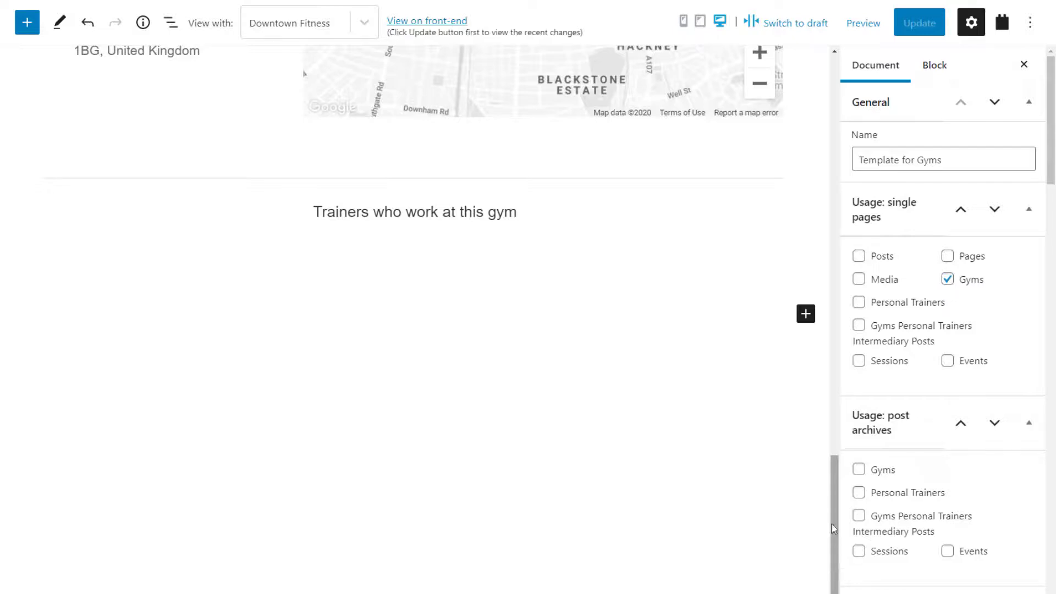
pyautogui.click(806, 321)
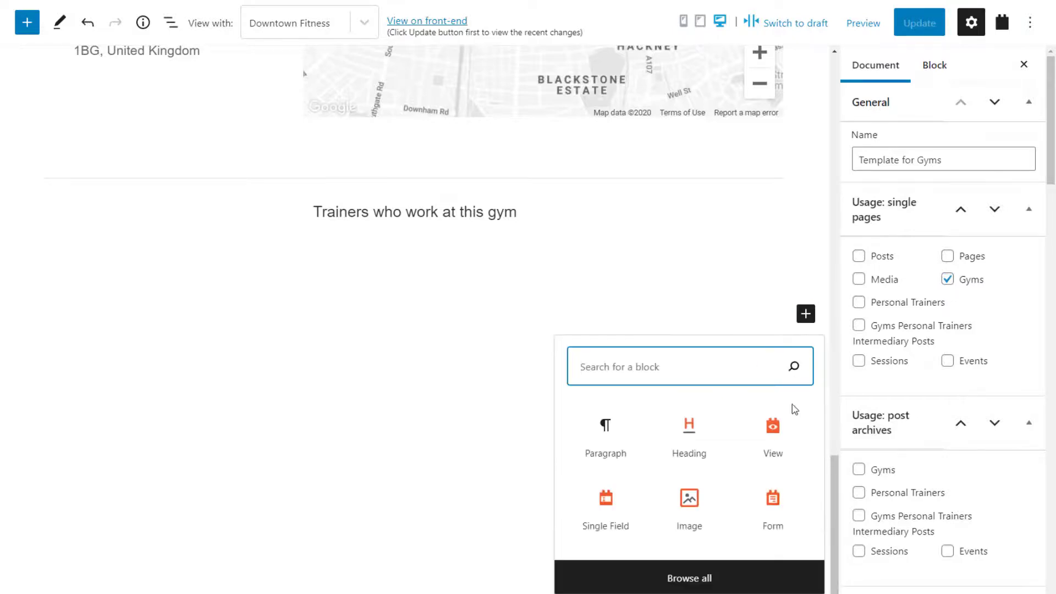
pyautogui.click(774, 439)
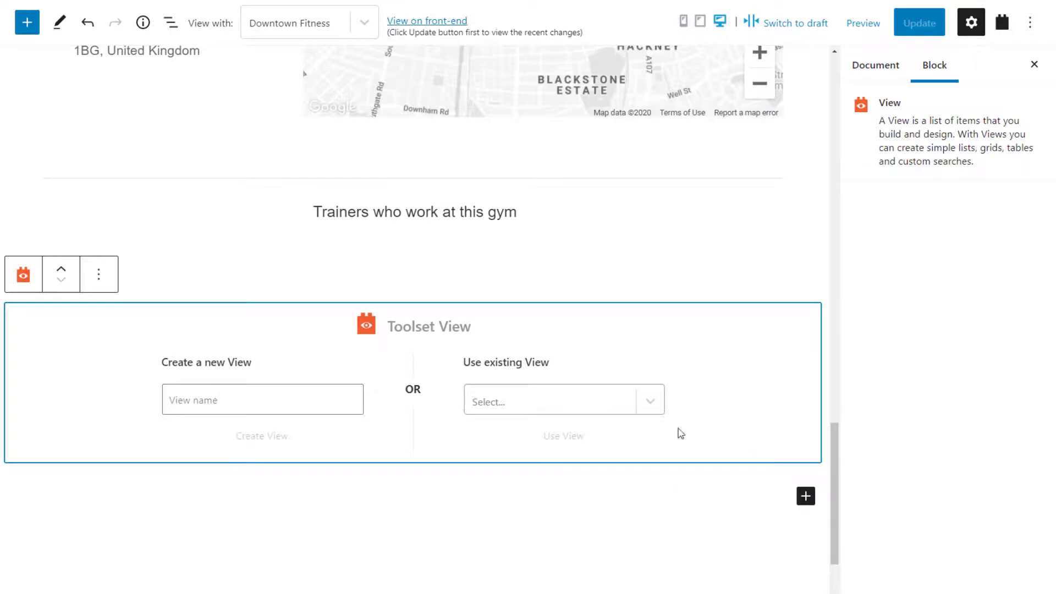
pyautogui.click(301, 398)
pyautogui.write('List related trainers')
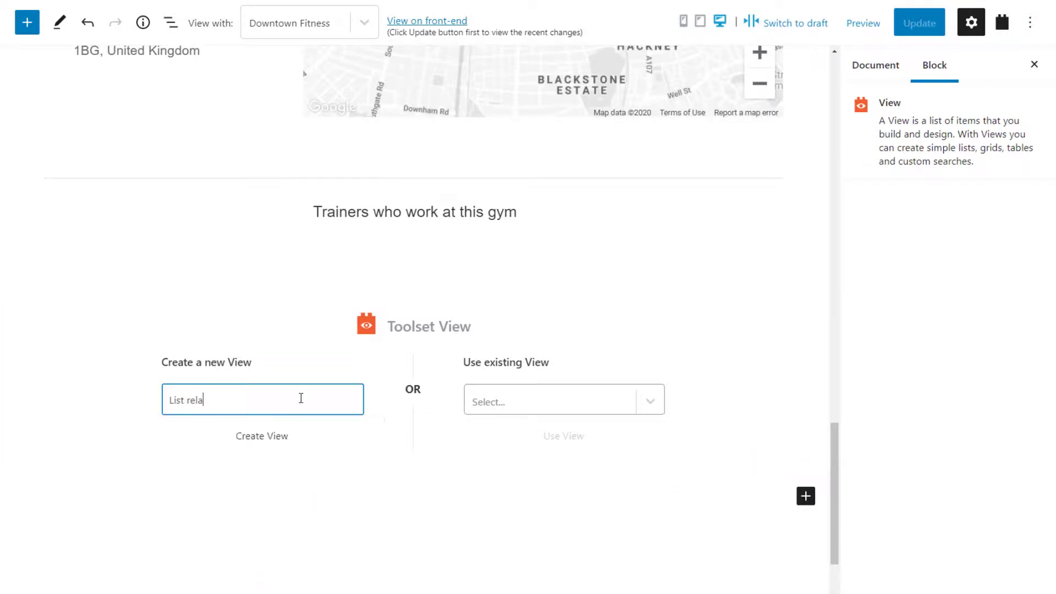
pyautogui.click(269, 438)
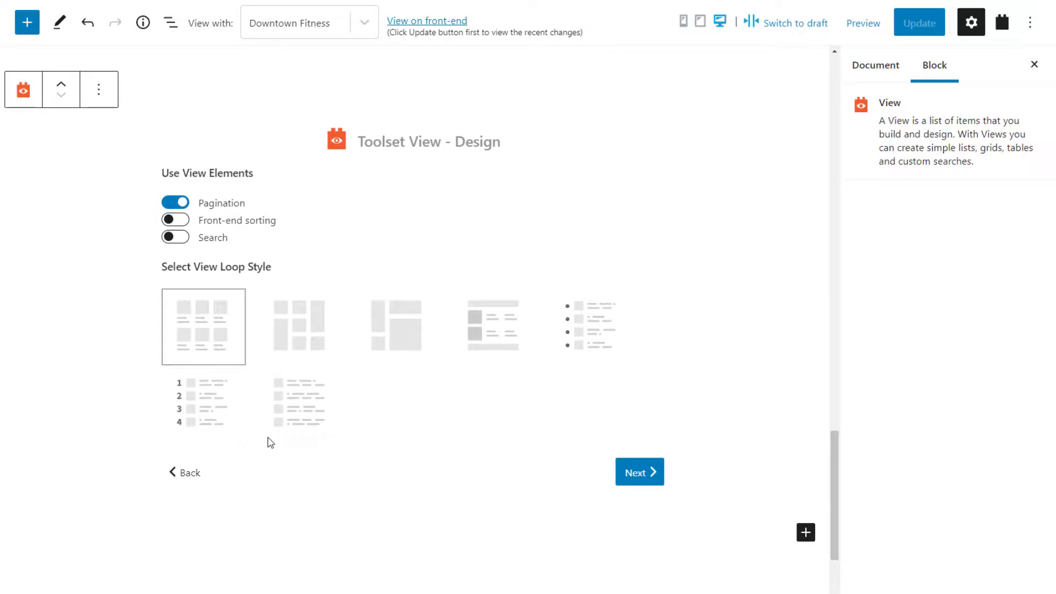
# - Set the View to display Personal Trainers related to the current Gym
pyautogui.click(630, 477)
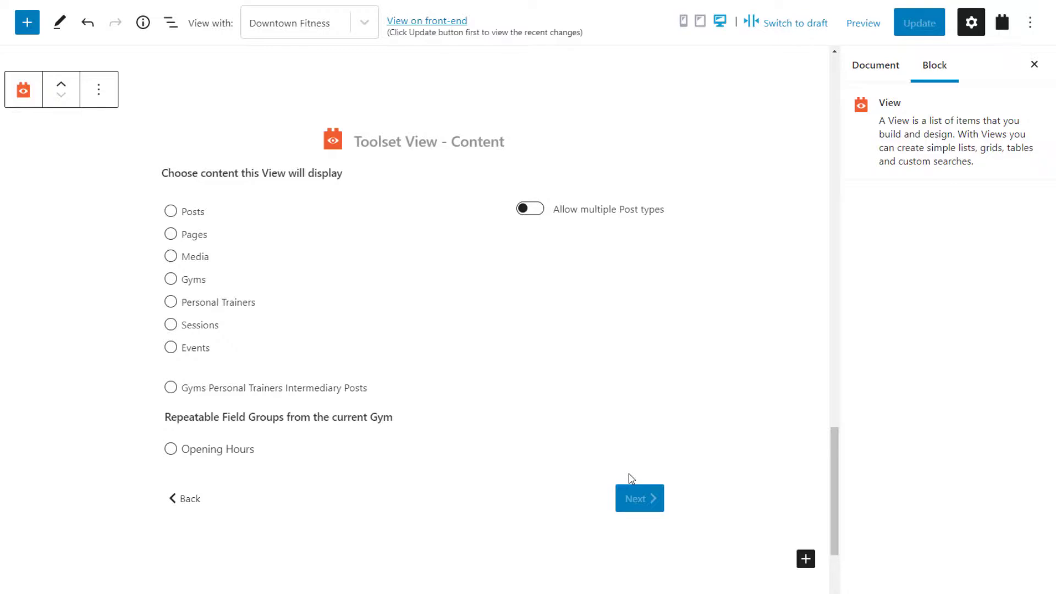
pyautogui.click(224, 303)
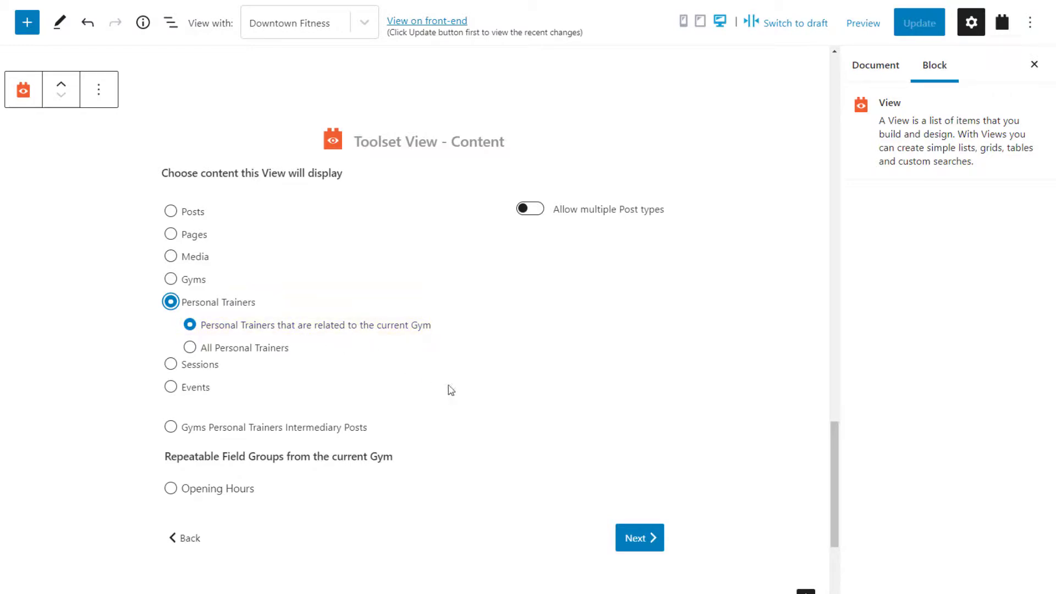
pyautogui.click(632, 538)
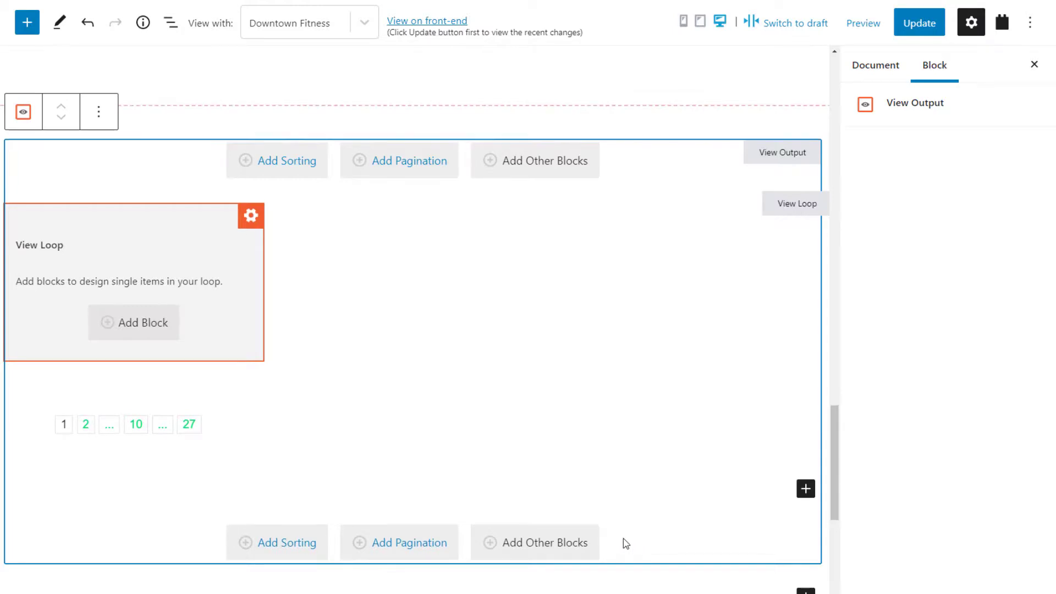
# - Add a dynamic heading to each loop item showing the trainer's linked post title
pyautogui.click(137, 328)
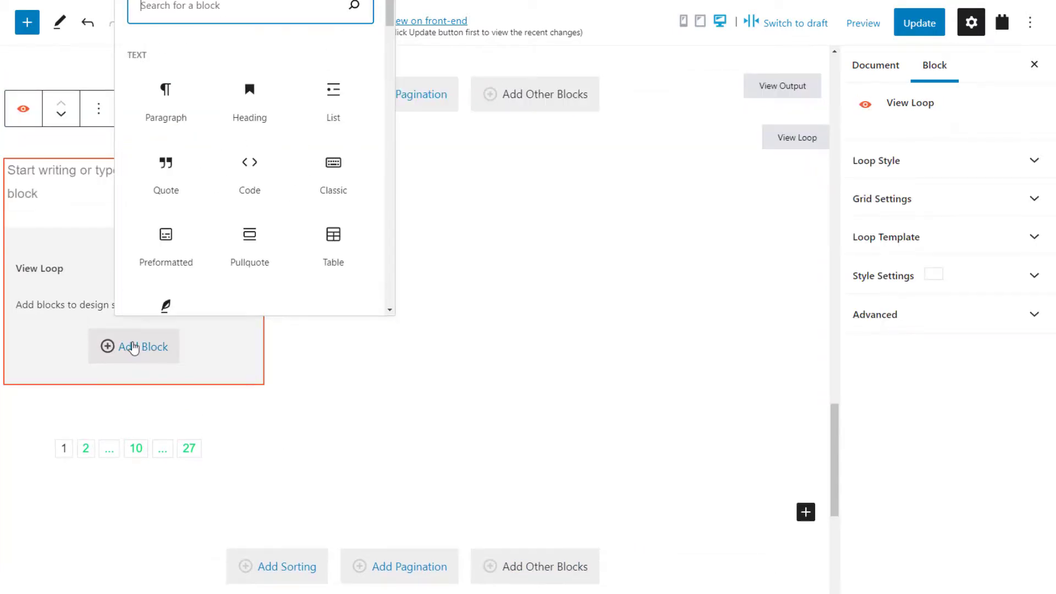
pyautogui.write('he')
pyautogui.click(165, 282)
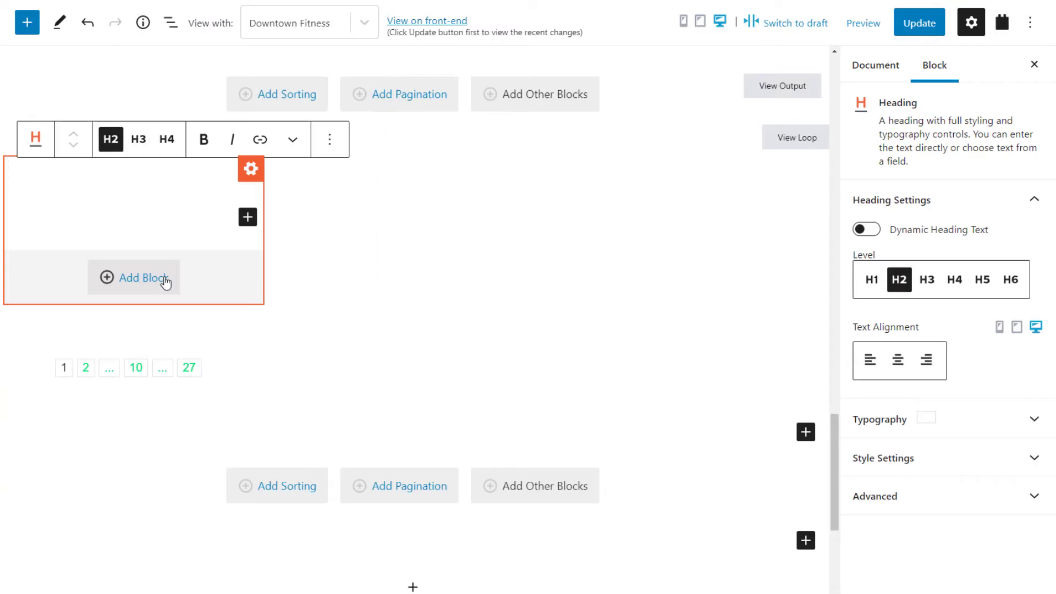
pyautogui.click(867, 230)
pyautogui.click(912, 361)
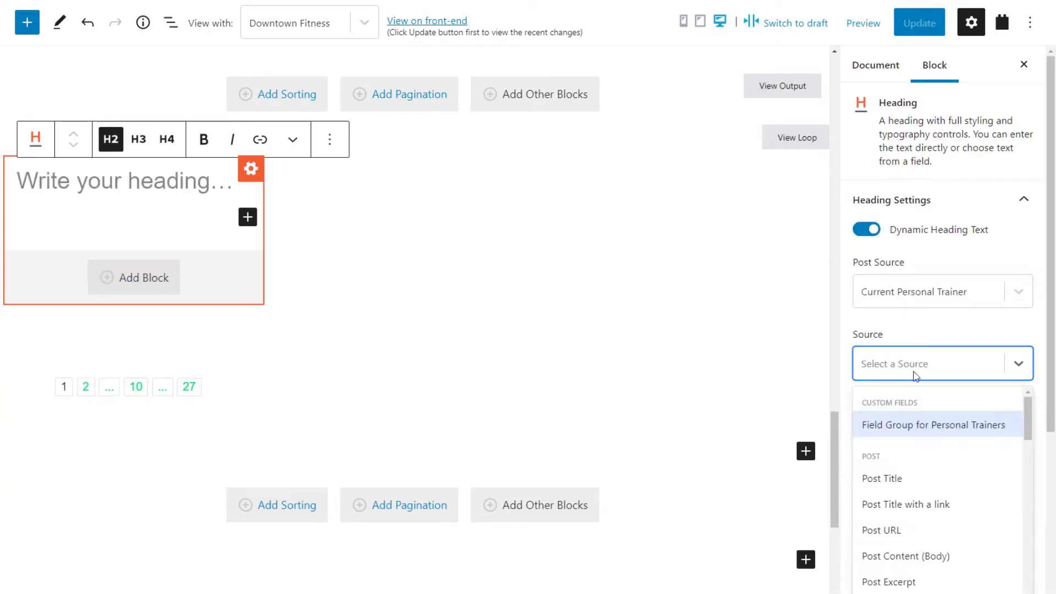
pyautogui.click(905, 502)
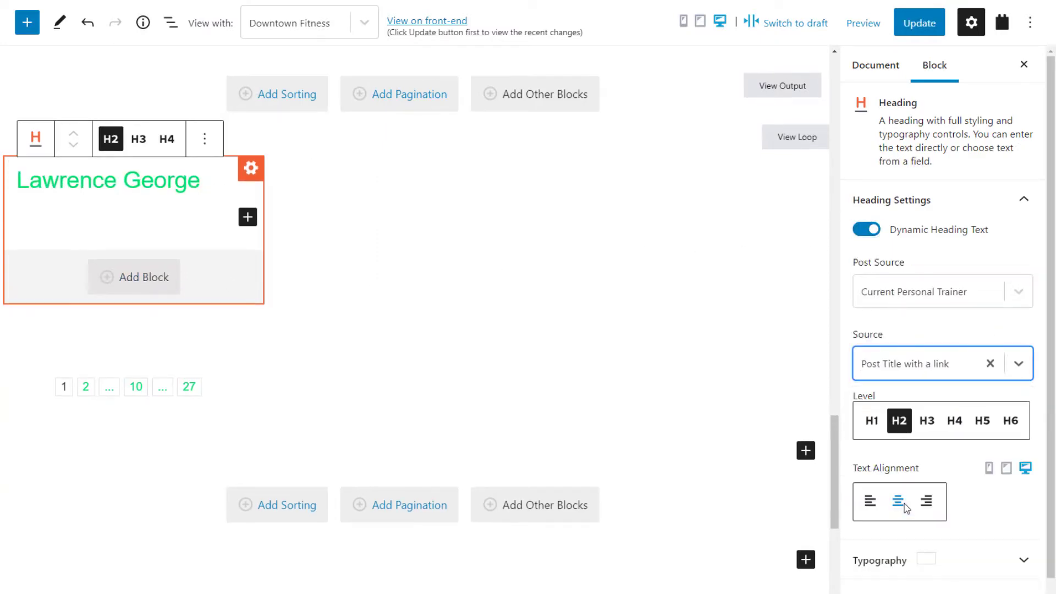